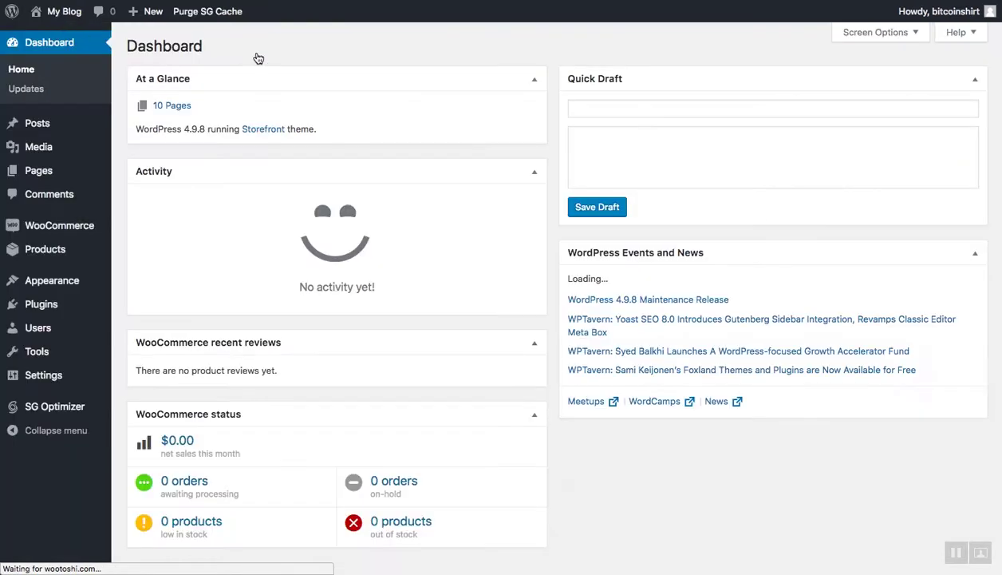
Create a new product titled 'Red Sneakers' and place the cursor in its description.
{"action": "mouse_move", "coordinate": [16, 257]}
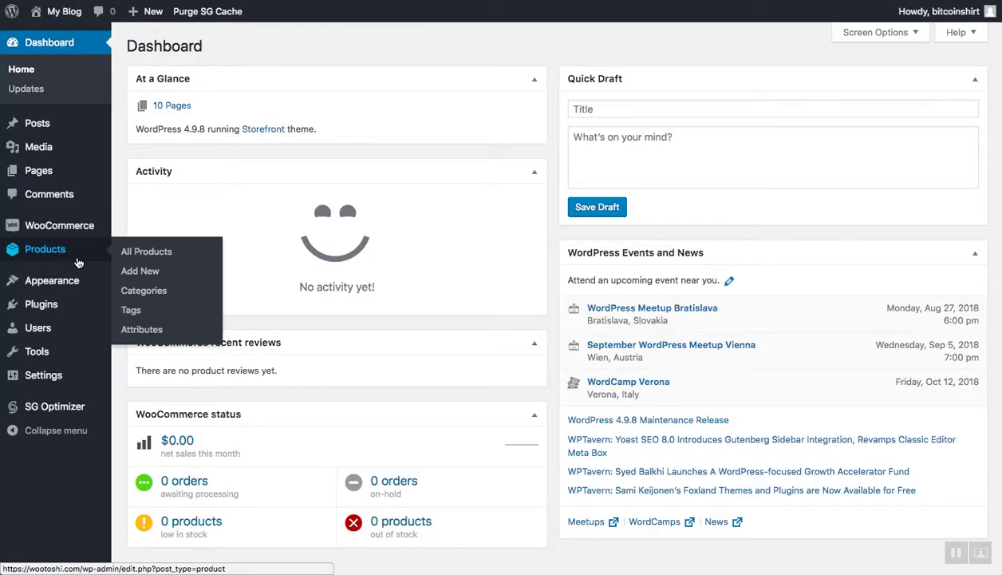
{"action": "left_click", "coordinate": [165, 273]}
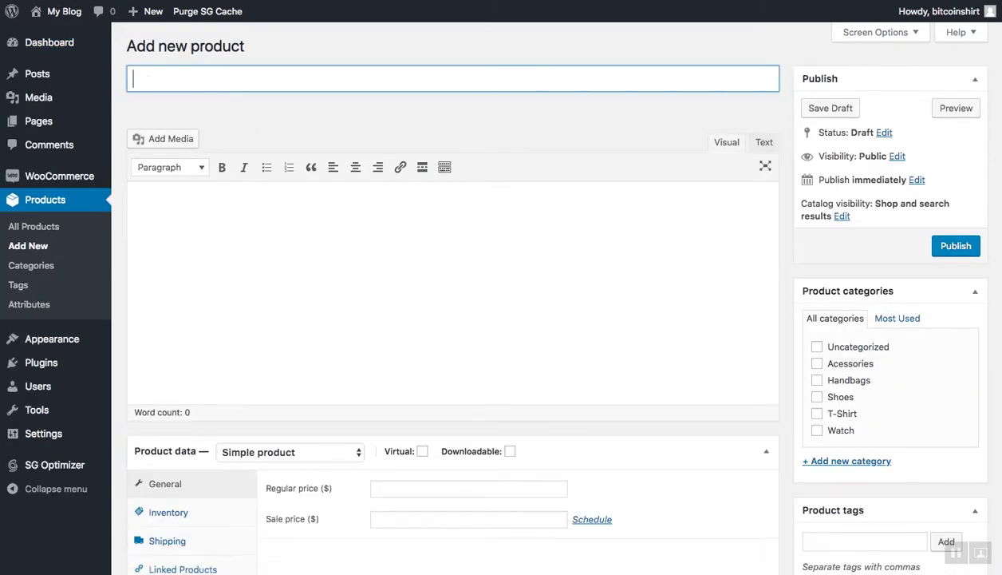
{"action": "type", "text": "Red Sneakers"}
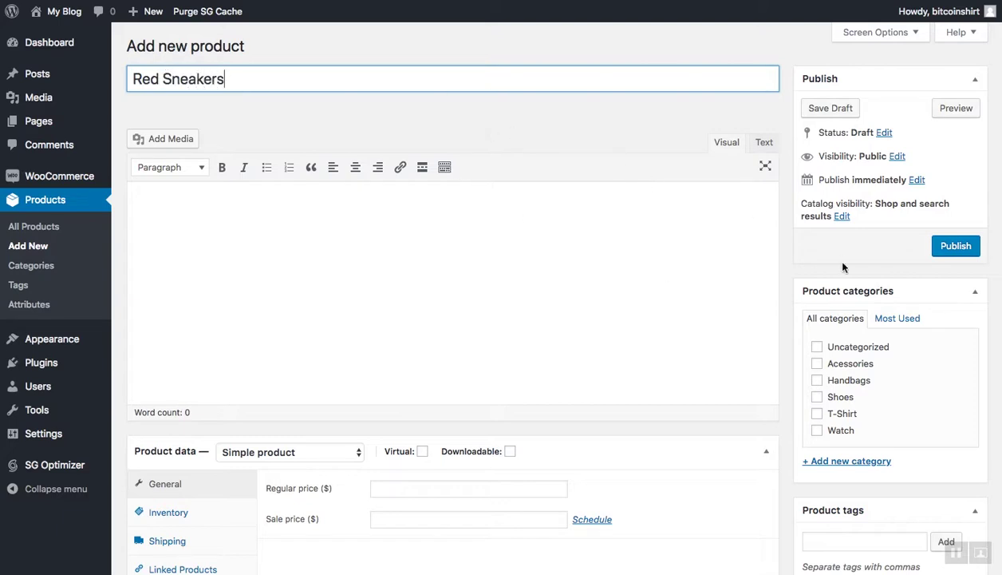
{"action": "scroll", "coordinate": [854, 319], "scroll_direction": "down", "scroll_amount": 2}
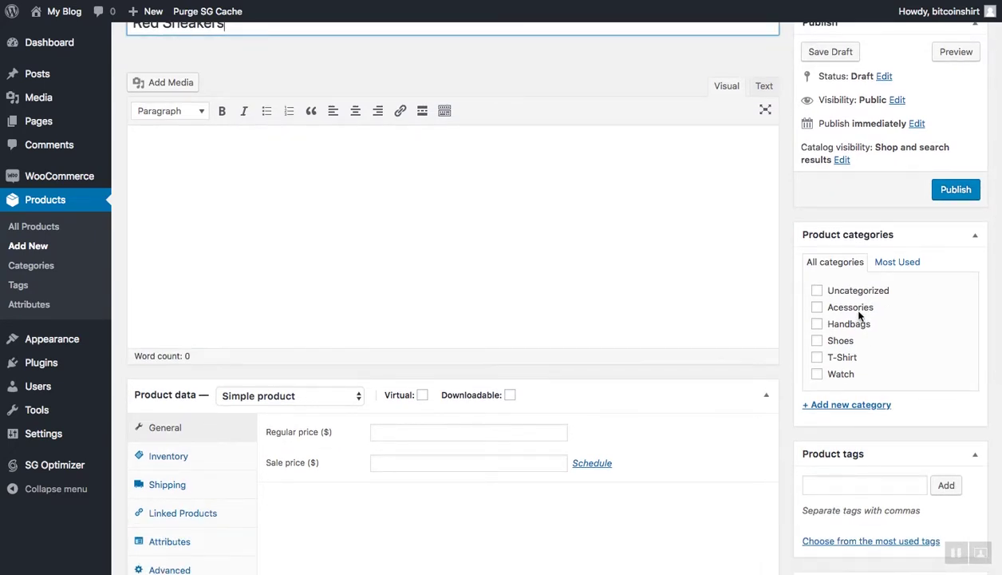
{"action": "left_click", "coordinate": [640, 253]}
Paste the sneaker description twice and add an empty line below it.
{"action": "type", "text": "Braided tech fabric low-top Sneakers color white and black. White rubberized leather profiles, side band and perforated toe. The tongue, in black rubber-covered leather with camouflage print, features a D.A.T.E. label in rubber. Cotton laces and square logo embroidery at lateral side. Rubberized leather back patch color green. Black leather side insert engraved with \"Premium sneakers\". Leather and cotton terry lining. The 2.5 cm-high raised insole allows for optimal comfort. 2.5 cm high seamed sole in rubber. All fabrics and hides used are Made in Italy."}
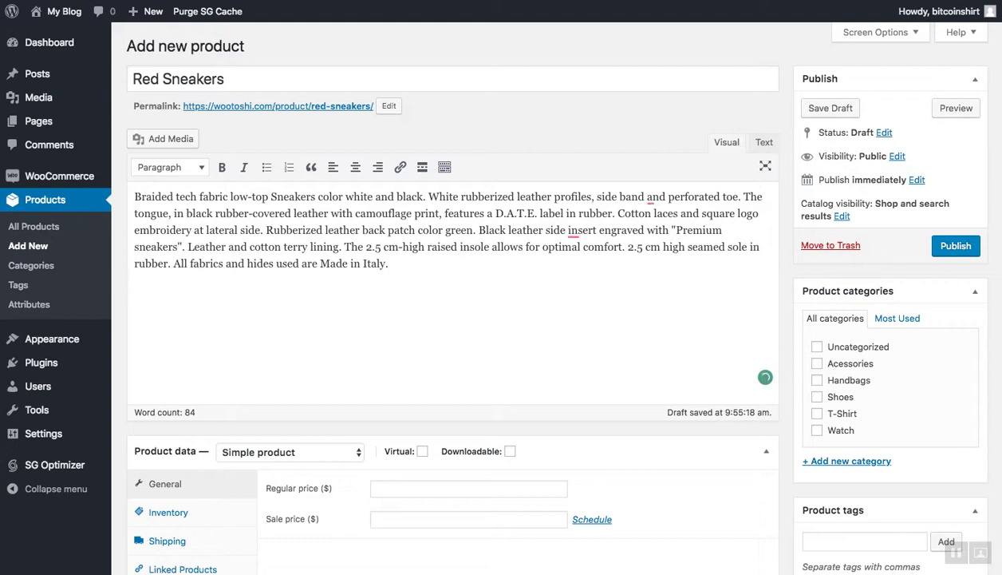
{"action": "type", "text": "Braided tech fabric low-top Sneakers color white and black. White rubberized leather profiles, side band and perforated toe. The tongue, in black rubber-covered leather with camouflage print, features a D.A.T.E. label in rubber. Cotton laces and square logo embroidery at lateral side. Rubberized leather back patch color green. Black leather side insert engraved with \"Premium sneakers\". Leather and cotton terry lining. The 2.5 cm-high raised insole allows for optimal comfort. 2.5 cm high seamed sole in rubber. All fabrics and hides used are Made in Italy."}
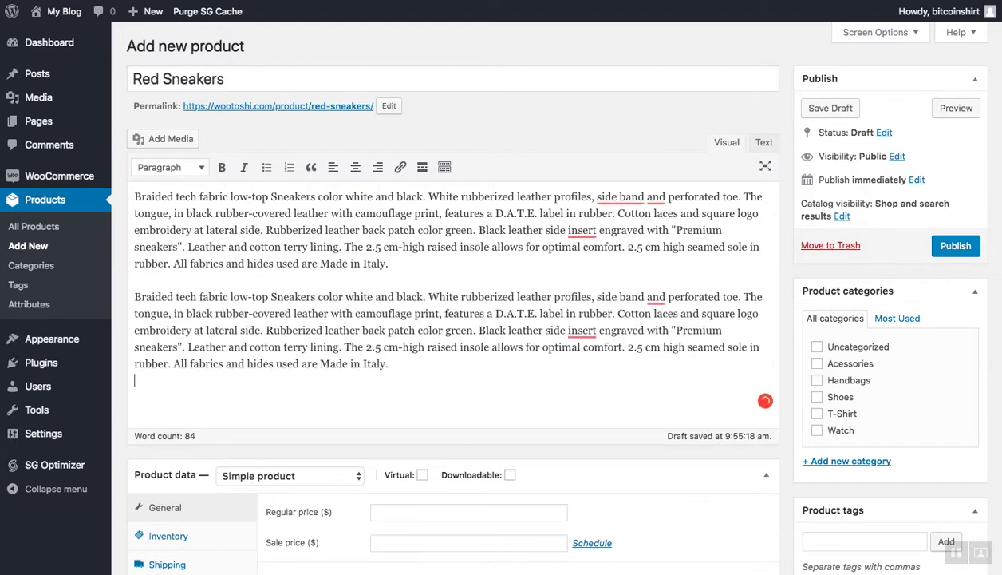
{"action": "key", "text": "Return"}
{"action": "type", "text": "Yes"}
{"action": "key", "text": "BackSpace"}
{"action": "key", "text": "BackSpace"}
{"action": "key", "text": "BackSpace"}
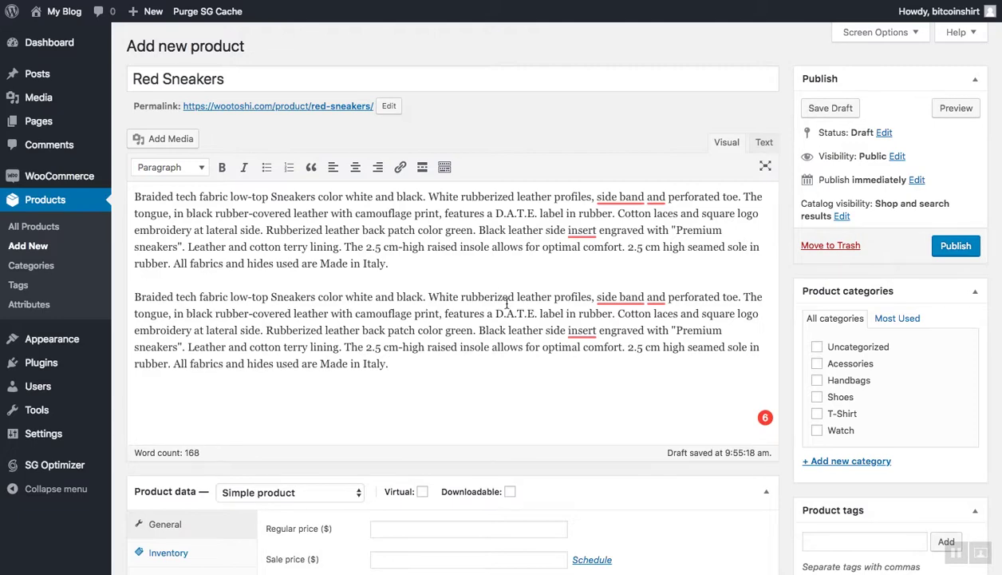
Assign Red Sneakers to the Shoes product category.
{"action": "scroll", "coordinate": [506, 303], "scroll_direction": "down", "scroll_amount": 2}
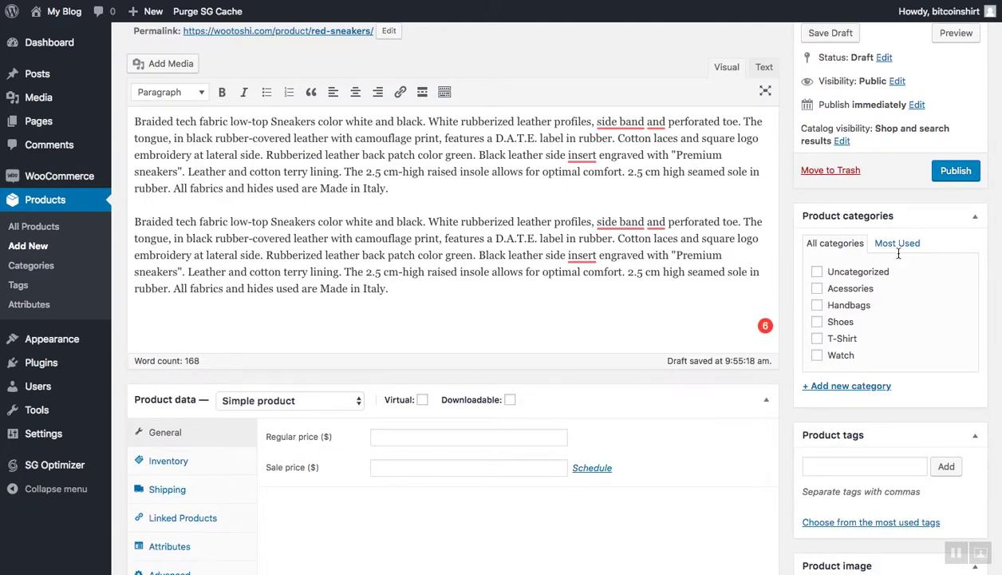
{"action": "scroll", "coordinate": [610, 216], "scroll_direction": "up", "scroll_amount": 2}
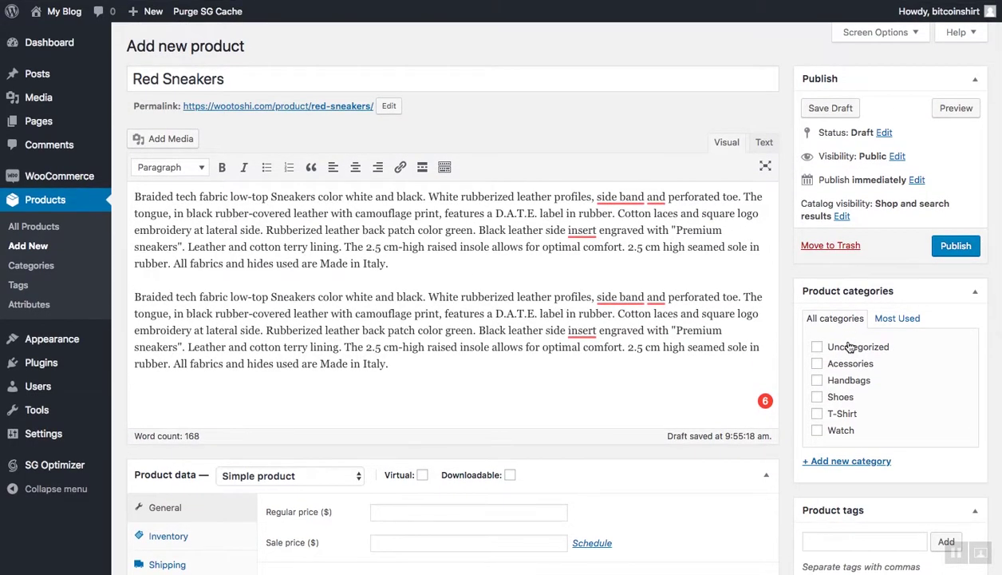
{"action": "left_click", "coordinate": [838, 388]}
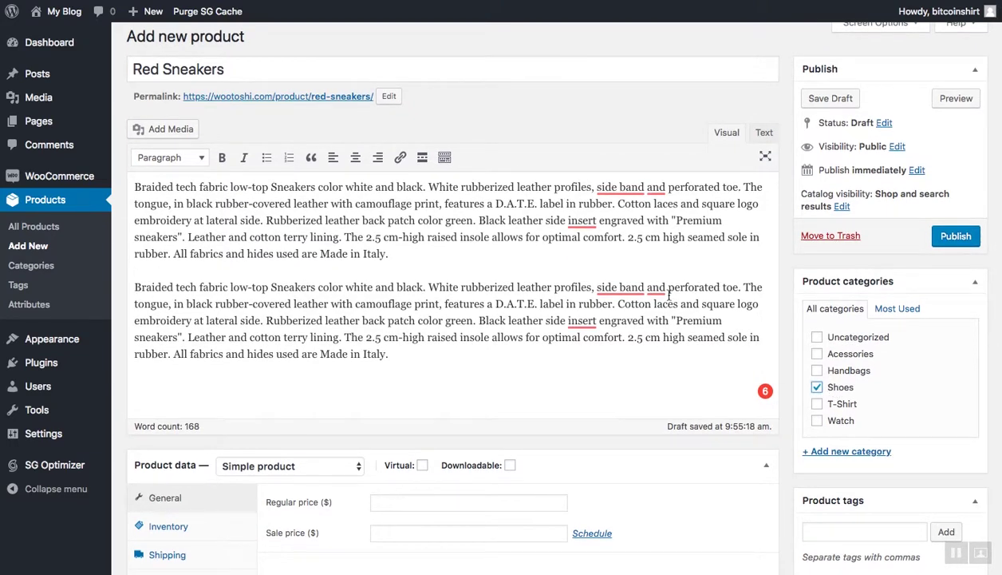
{"action": "scroll", "coordinate": [669, 294], "scroll_direction": "down", "scroll_amount": 1}
Set the regular price to 49 and the sale price to 39.
{"action": "left_click", "coordinate": [415, 457]}
{"action": "type", "text": "29"}
{"action": "scroll", "coordinate": [396, 518], "scroll_direction": "down", "scroll_amount": 1}
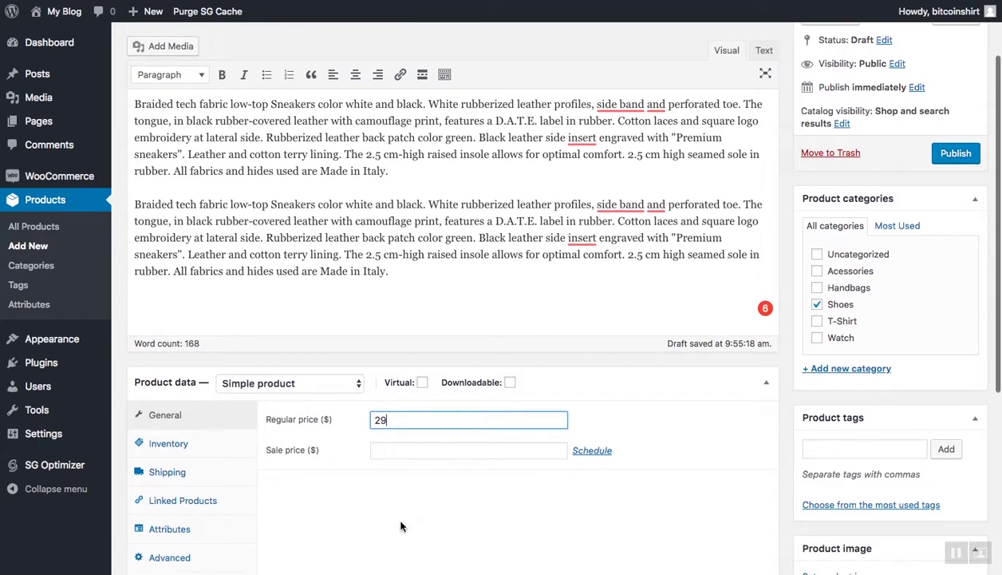
{"action": "key", "text": "Left"}
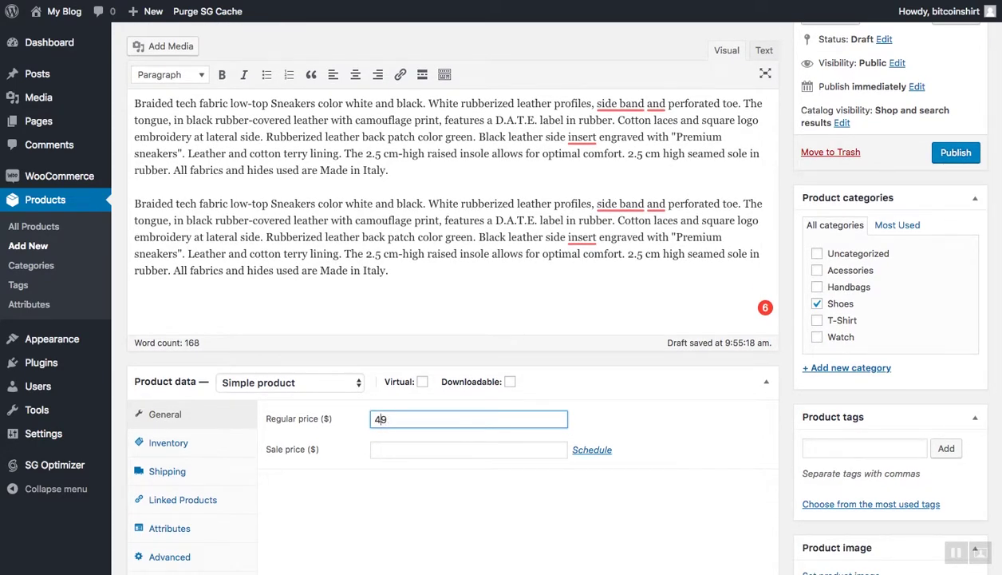
{"action": "left_click", "coordinate": [415, 451]}
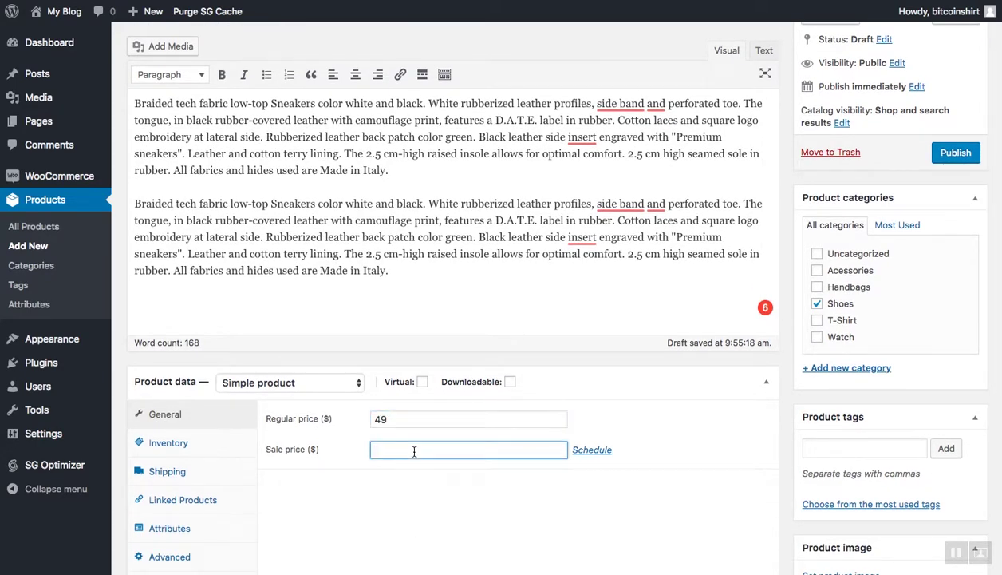
{"action": "type", "text": "39"}
Enable stock management with status In stock and a stock quantity of 10.
{"action": "left_click", "coordinate": [234, 454]}
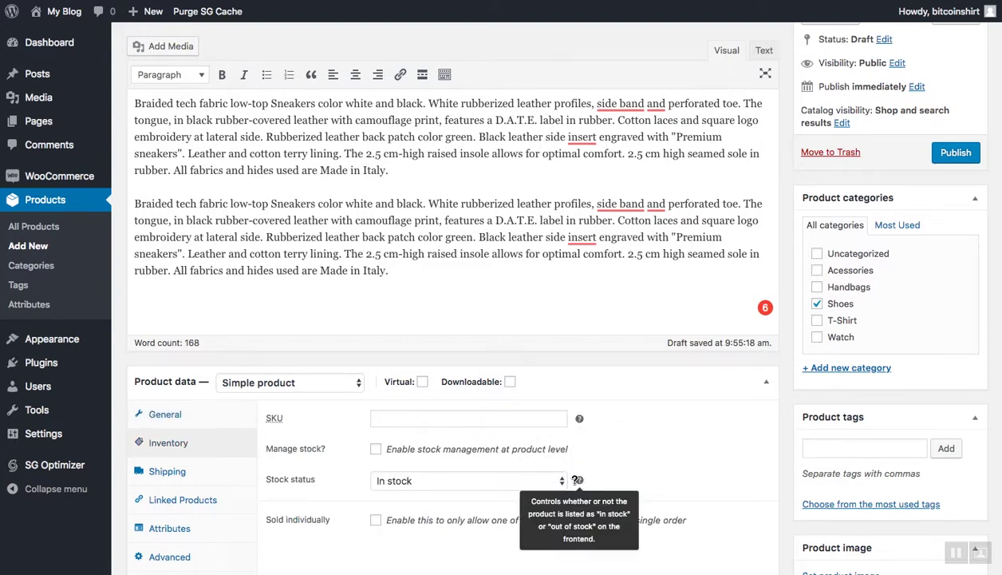
{"action": "left_click", "coordinate": [492, 476]}
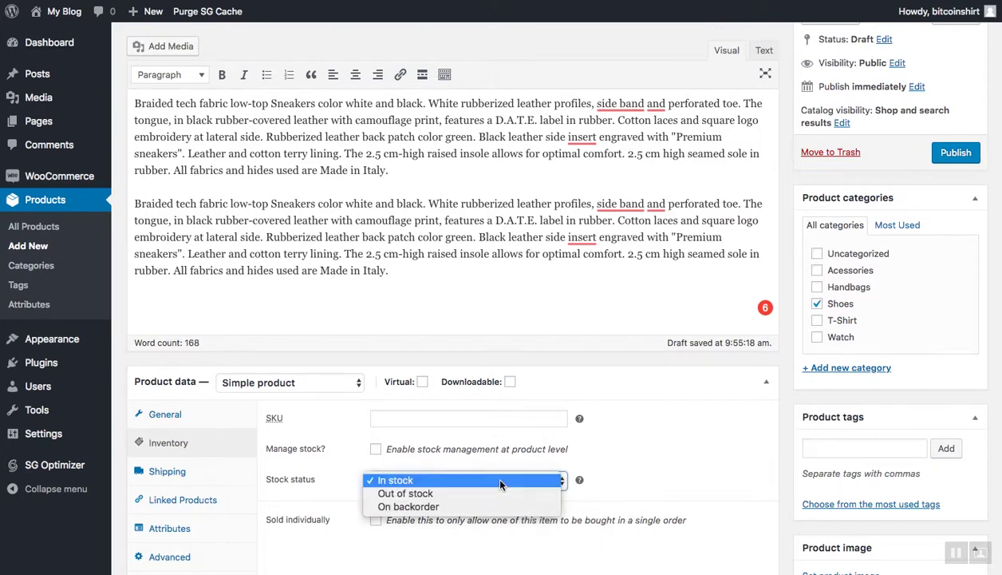
{"action": "left_click", "coordinate": [630, 438]}
{"action": "left_click", "coordinate": [376, 448]}
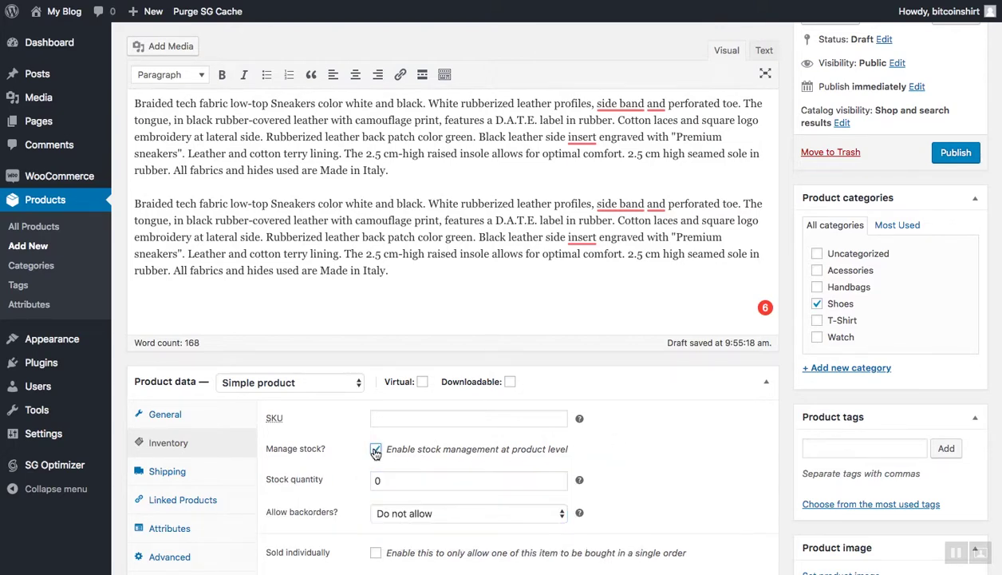
{"action": "scroll", "coordinate": [508, 453], "scroll_direction": "down", "scroll_amount": 3}
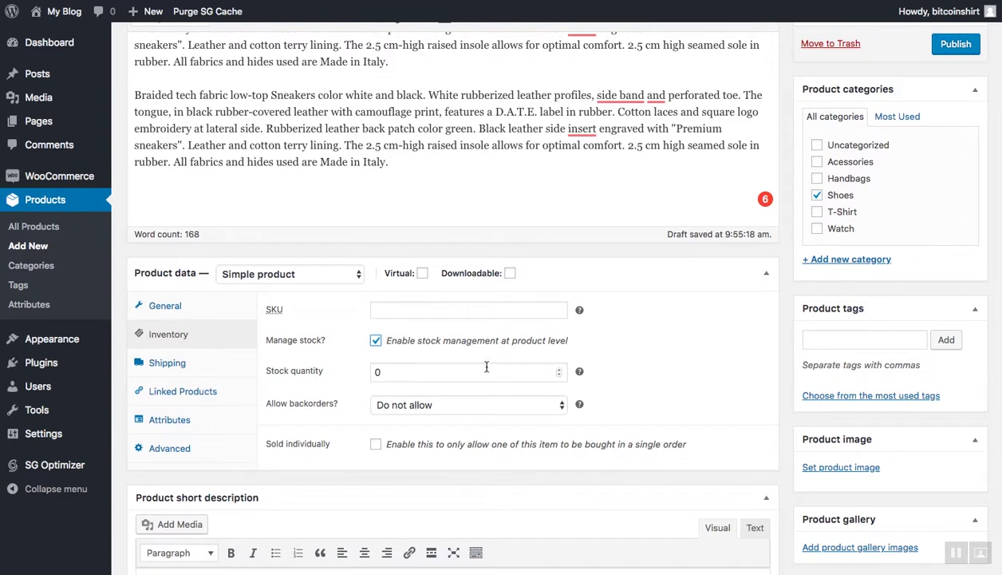
{"action": "left_click", "coordinate": [486, 366]}
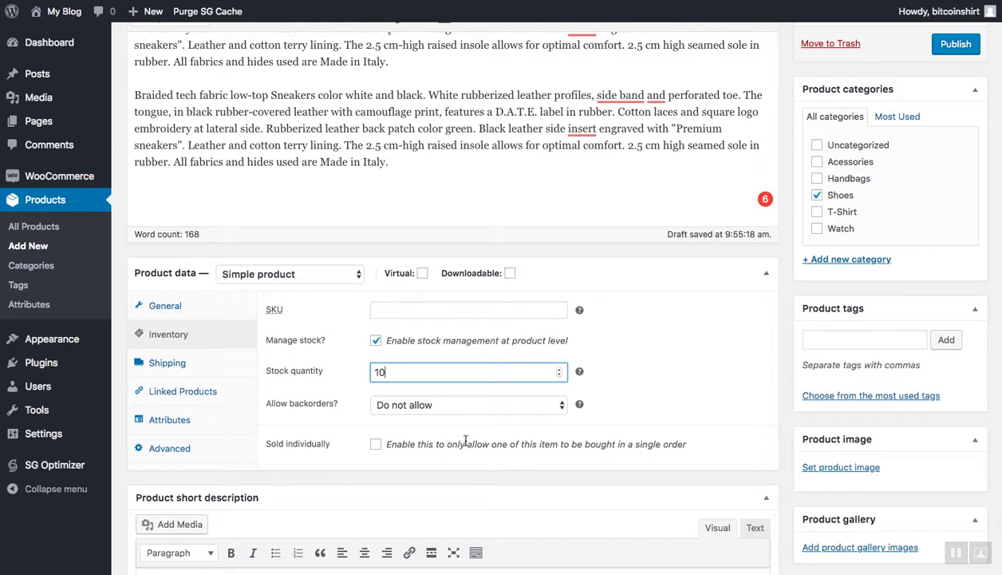
Review the Shipping, Linked Products and Attributes tabs, keeping no shipping class and Simple product type.
{"action": "left_click", "coordinate": [203, 363]}
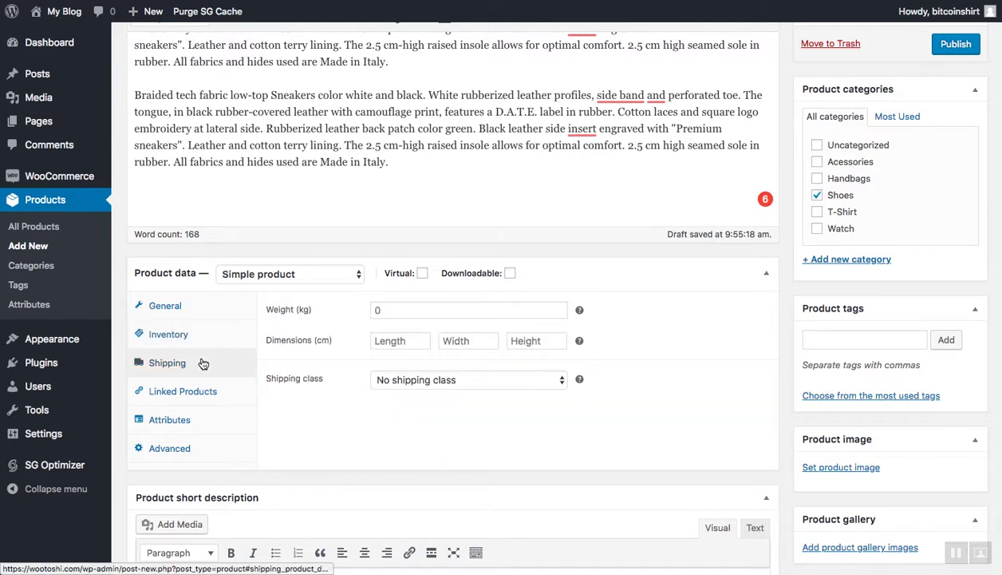
{"action": "left_click", "coordinate": [396, 381]}
{"action": "left_click", "coordinate": [396, 381]}
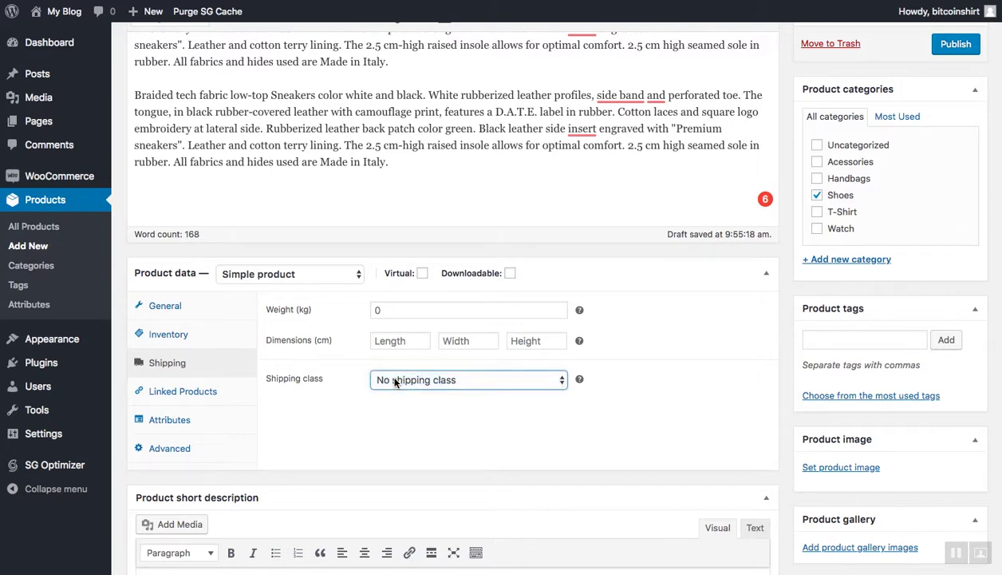
{"action": "left_click", "coordinate": [207, 394]}
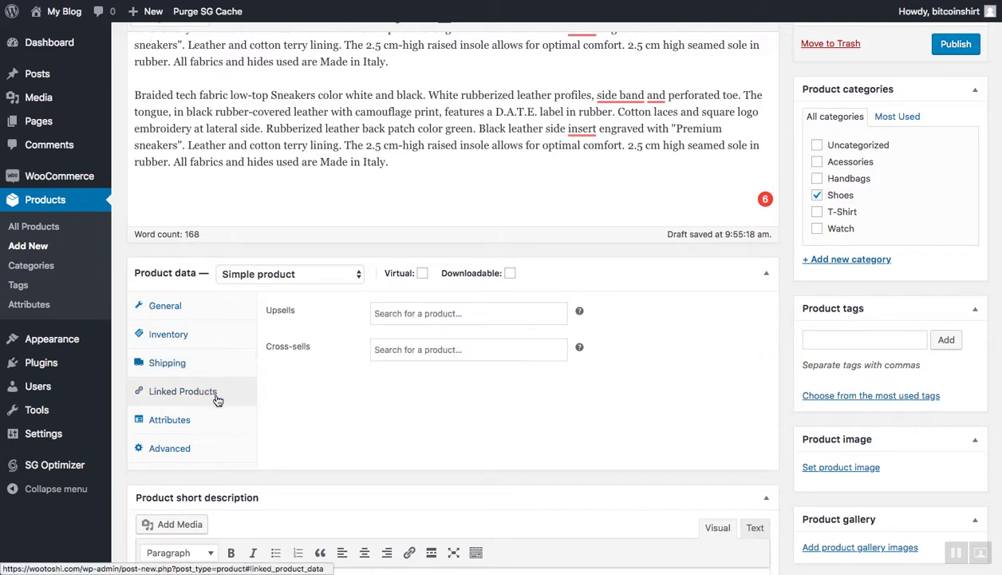
{"action": "left_click", "coordinate": [207, 417]}
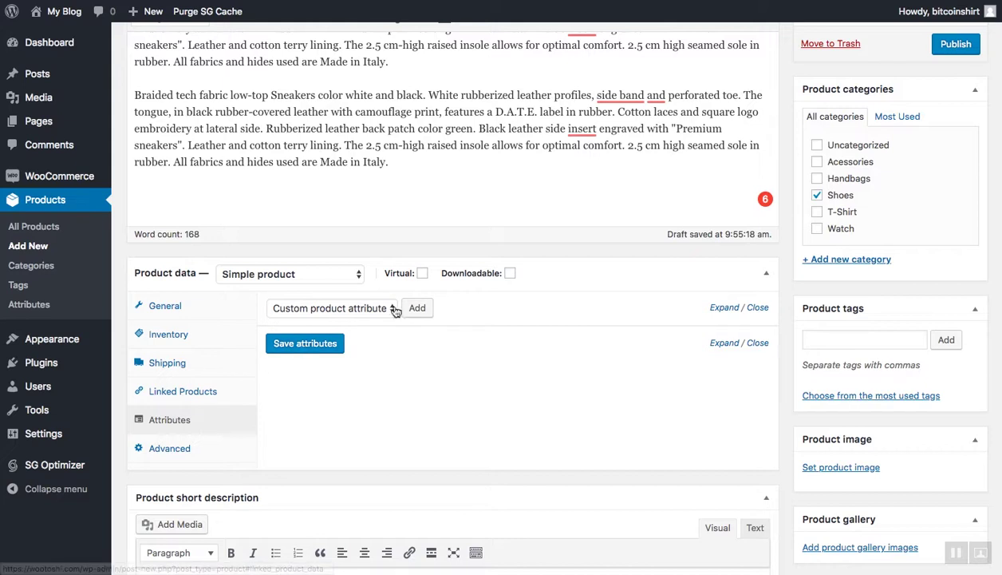
{"action": "left_click", "coordinate": [189, 316]}
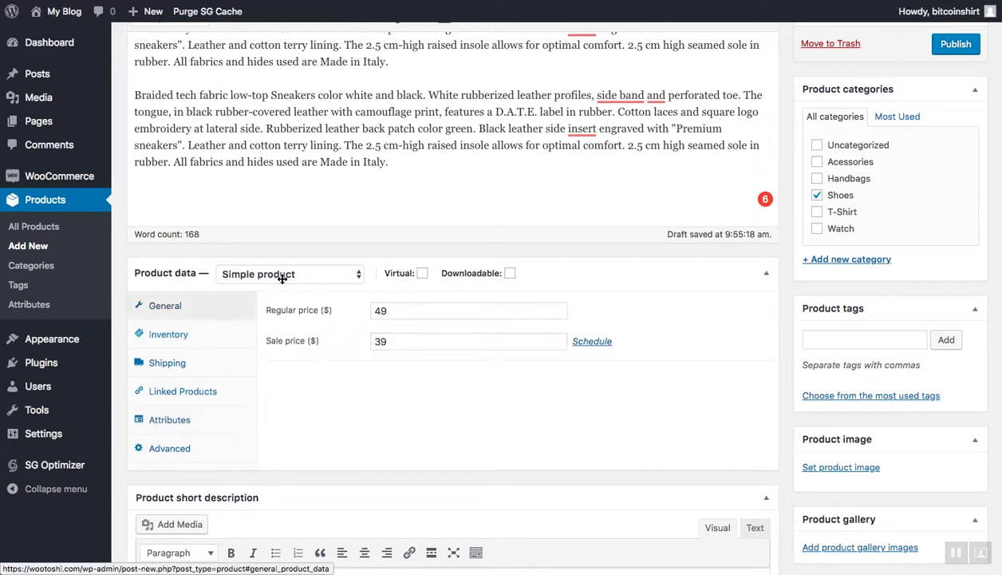
{"action": "left_click", "coordinate": [291, 272]}
{"action": "left_click", "coordinate": [367, 232]}
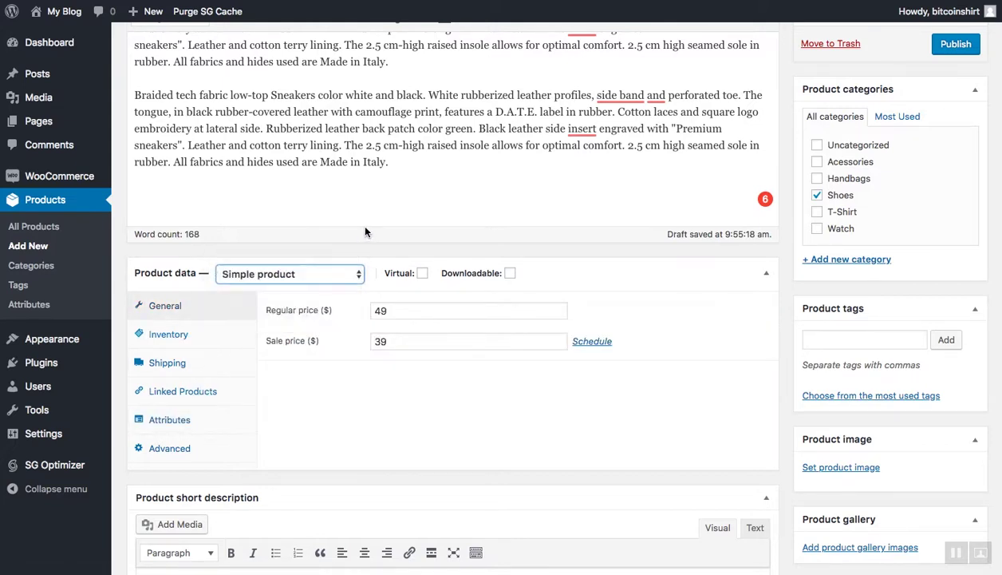
{"action": "left_click", "coordinate": [841, 467]}
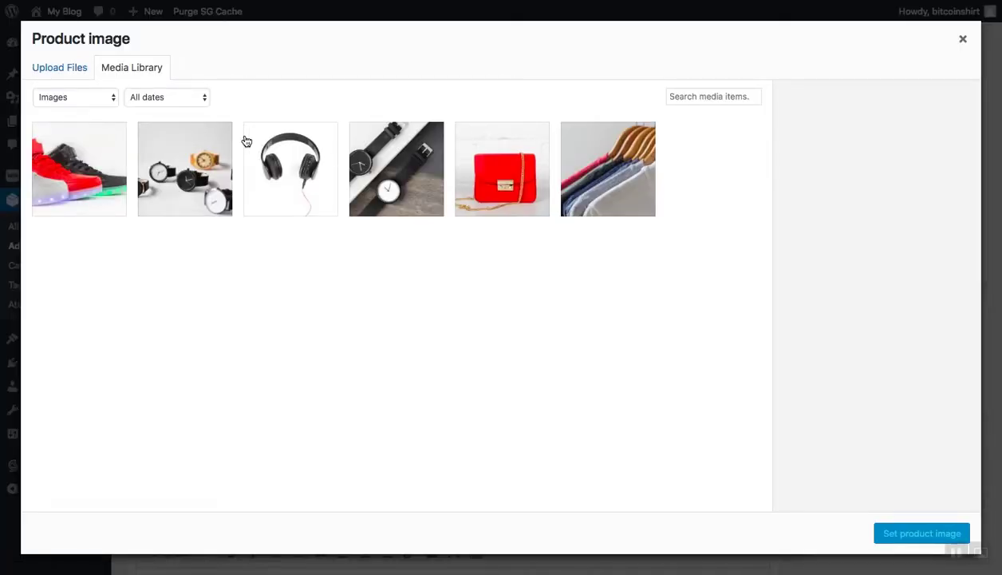
Upload a navy shoe photo and set it as the product image.
{"action": "left_click", "coordinate": [55, 69]}
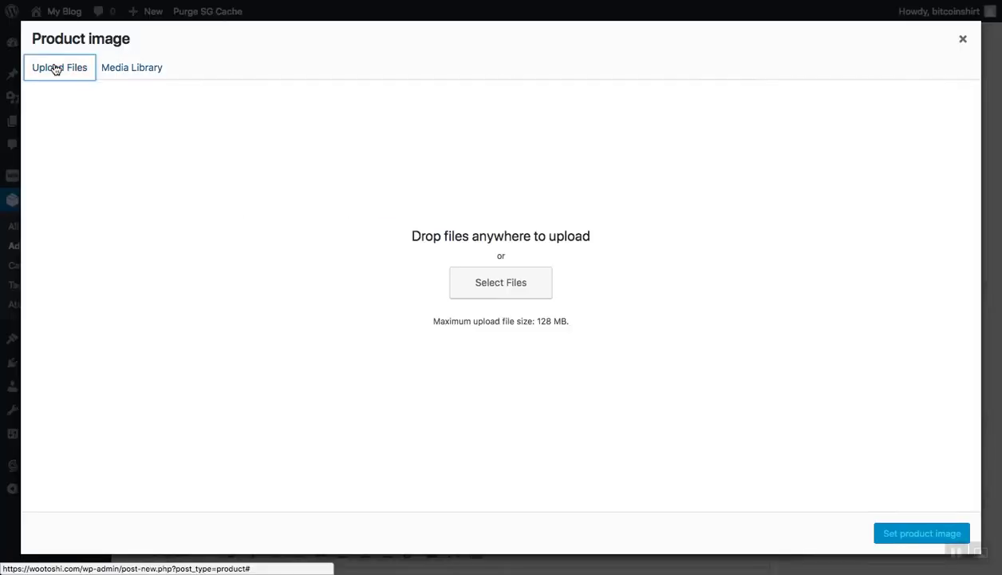
{"action": "left_click", "coordinate": [473, 275]}
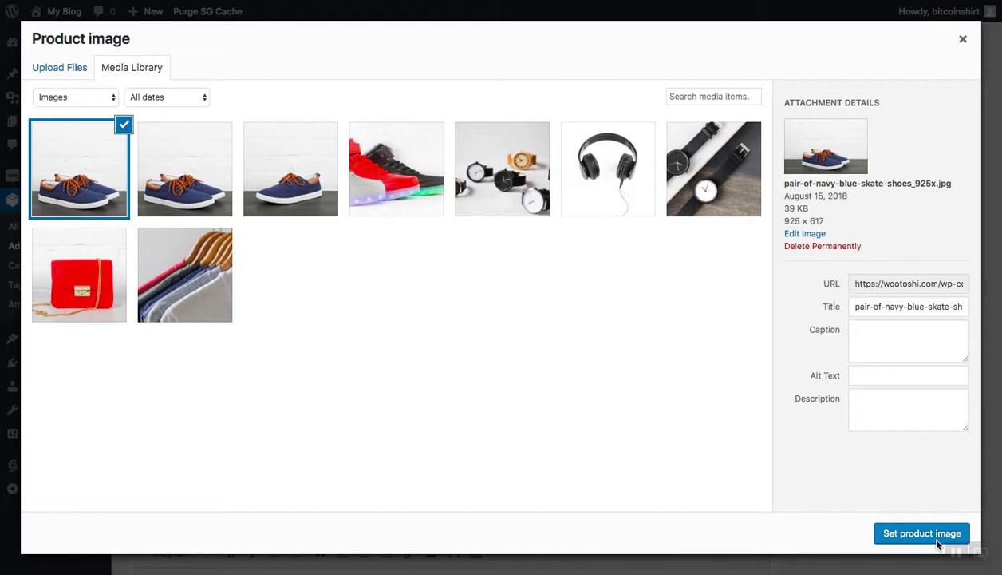
{"action": "left_click", "coordinate": [939, 544]}
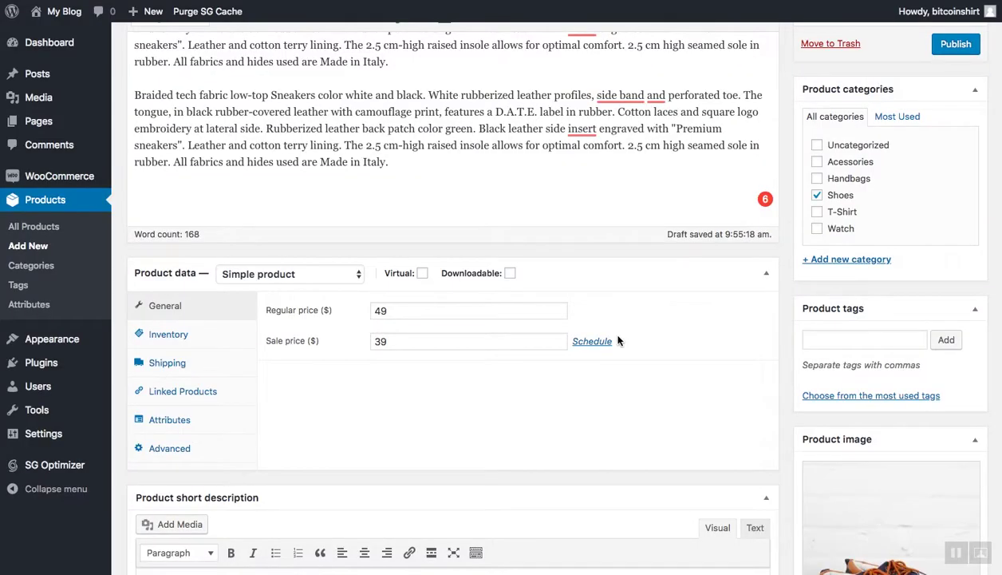
Add the second and third navy shoe photos to the product gallery.
{"action": "scroll", "coordinate": [748, 369], "scroll_direction": "down", "scroll_amount": 5}
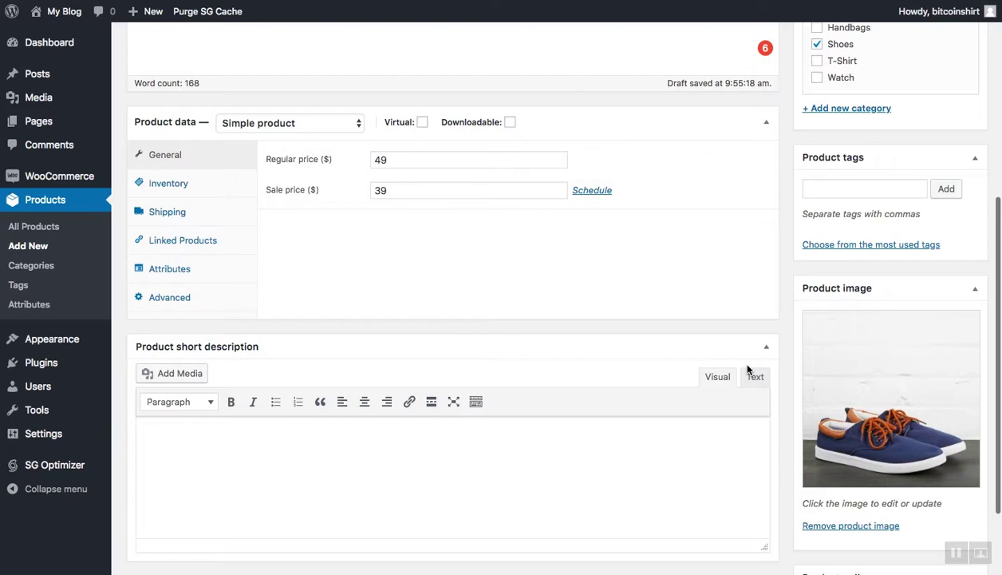
{"action": "scroll", "coordinate": [748, 369], "scroll_direction": "up", "scroll_amount": 2}
{"action": "scroll", "coordinate": [747, 369], "scroll_direction": "down", "scroll_amount": 5}
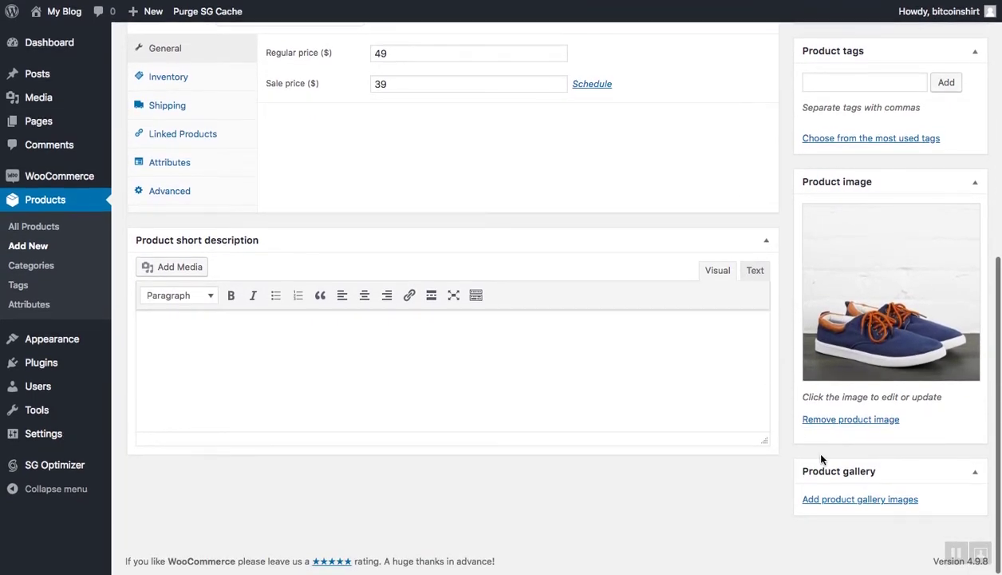
{"action": "left_click", "coordinate": [842, 499]}
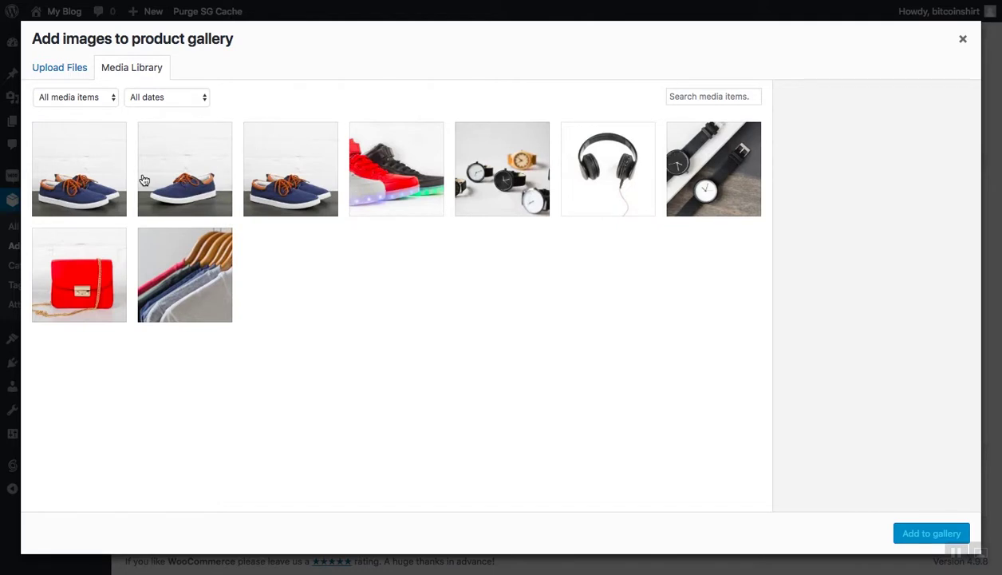
{"action": "left_click", "coordinate": [174, 177]}
{"action": "left_click", "coordinate": [288, 183]}
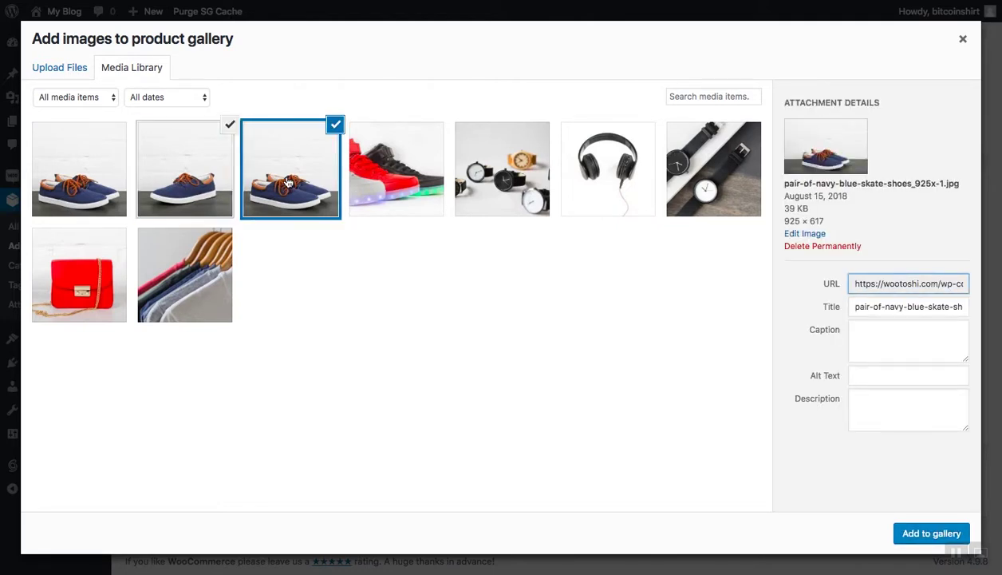
{"action": "left_click", "coordinate": [940, 541]}
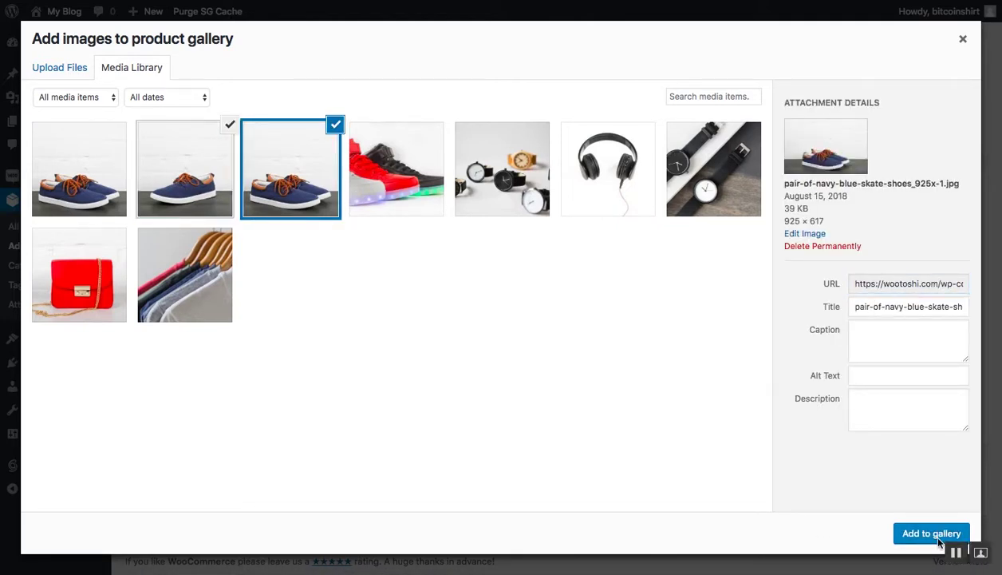
{"action": "left_click", "coordinate": [914, 533]}
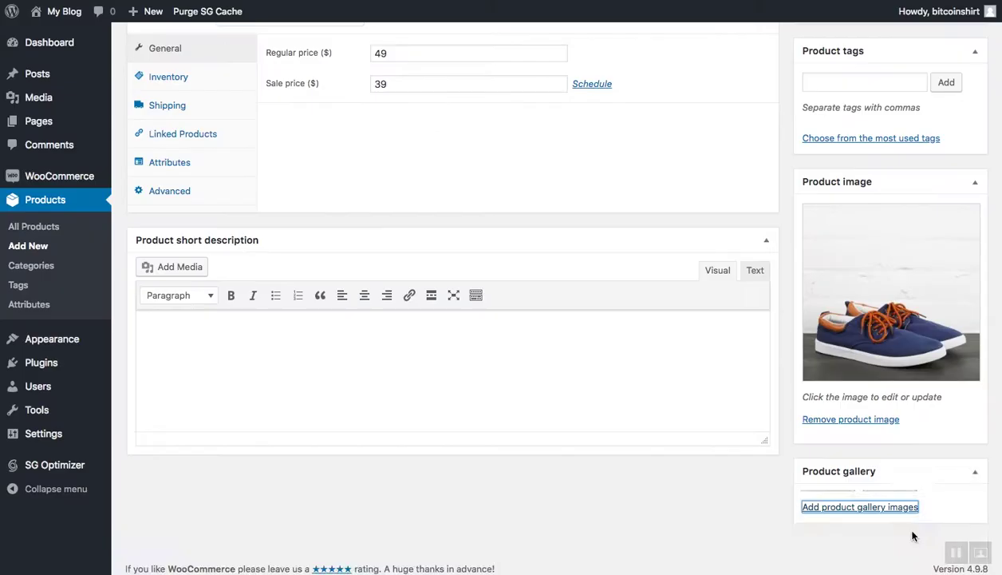
Retitle the product from 'Red Sneakers' to 'Navy Sneakers'.
{"action": "scroll", "coordinate": [586, 357], "scroll_direction": "up", "scroll_amount": 6}
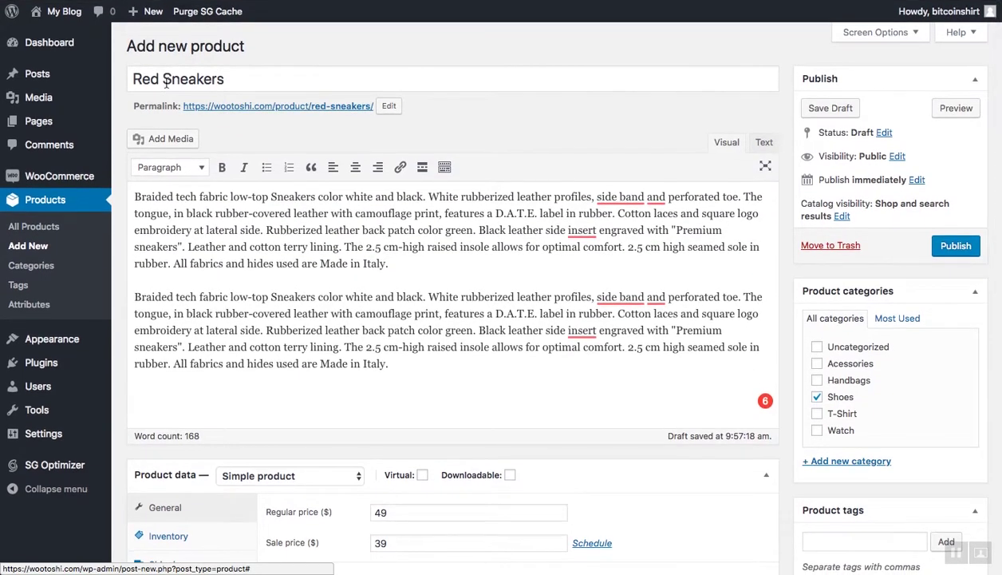
{"action": "triple_click", "coordinate": [163, 81]}
{"action": "type", "text": "Navy SNE"}
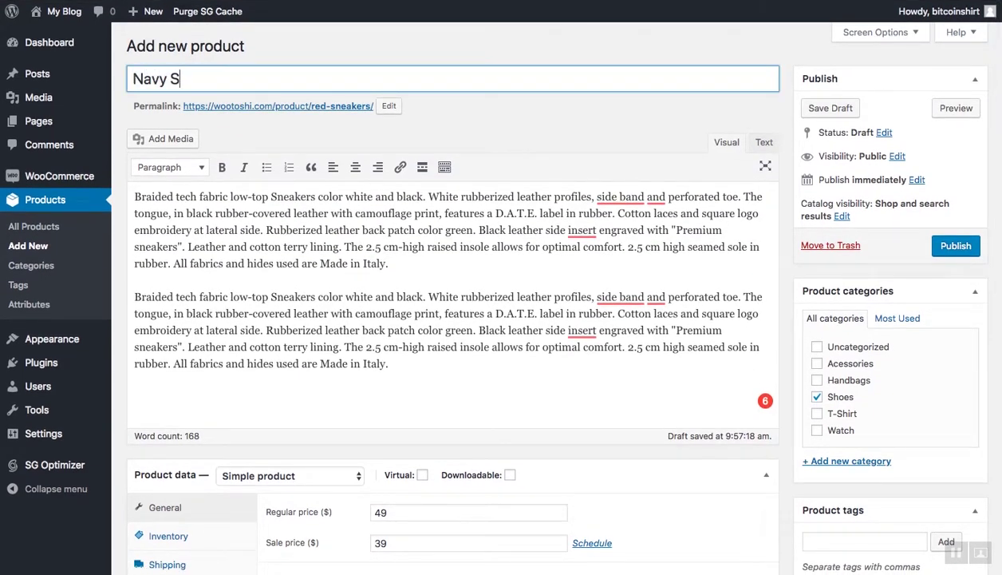
{"action": "key", "text": "BackSpace"}
{"action": "key", "text": "BackSpace"}
{"action": "type", "text": "neakers"}
Change the permalink slug from red-sneakers to navy-sneakers.
{"action": "left_click", "coordinate": [387, 105]}
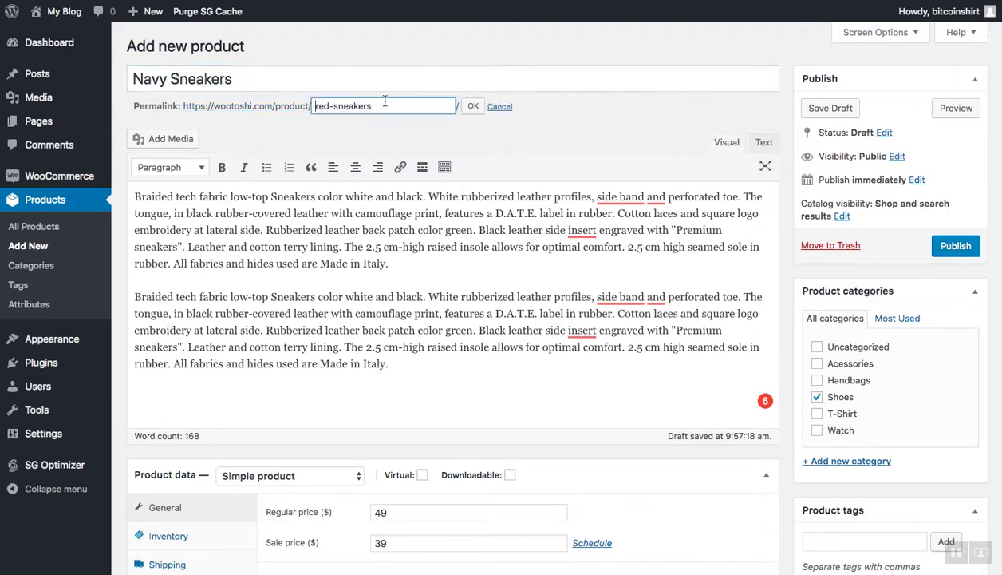
{"action": "double_click", "coordinate": [320, 108]}
{"action": "type", "text": "navy"}
{"action": "left_click", "coordinate": [459, 105]}
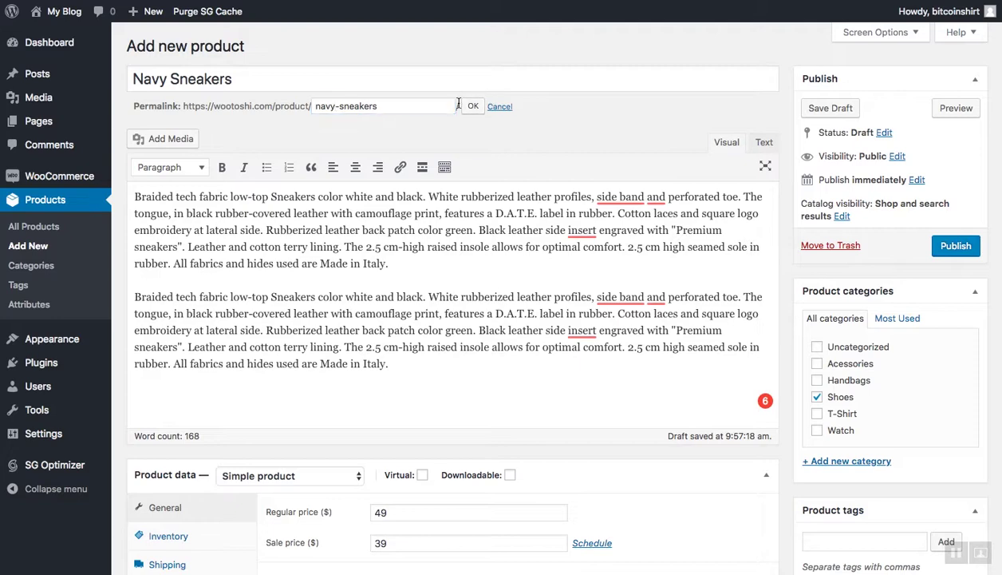
{"action": "left_click", "coordinate": [472, 106]}
Select and copy the opening sentences of the product description.
{"action": "scroll", "coordinate": [452, 249], "scroll_direction": "down", "scroll_amount": 2}
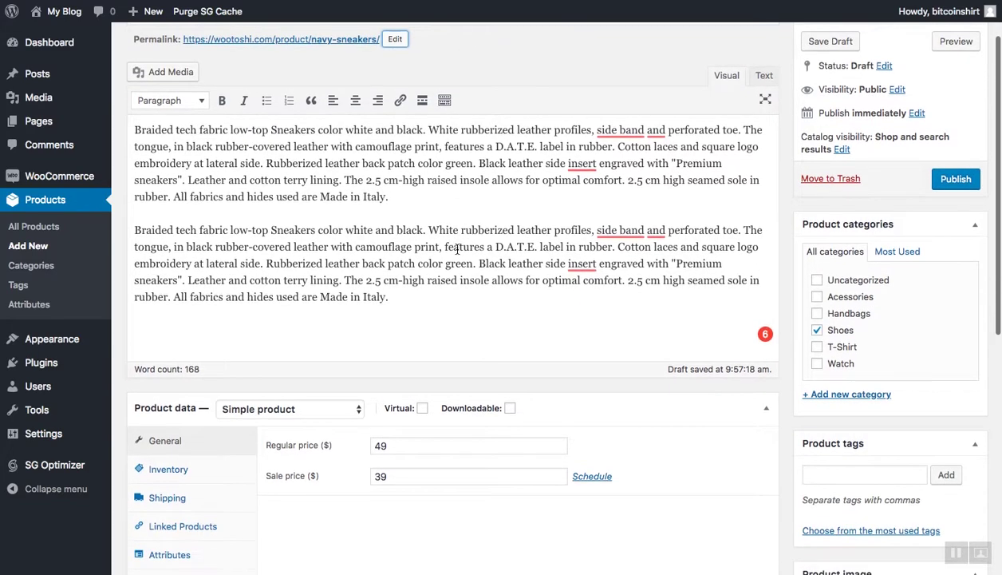
{"action": "scroll", "coordinate": [392, 305], "scroll_direction": "down", "scroll_amount": 6}
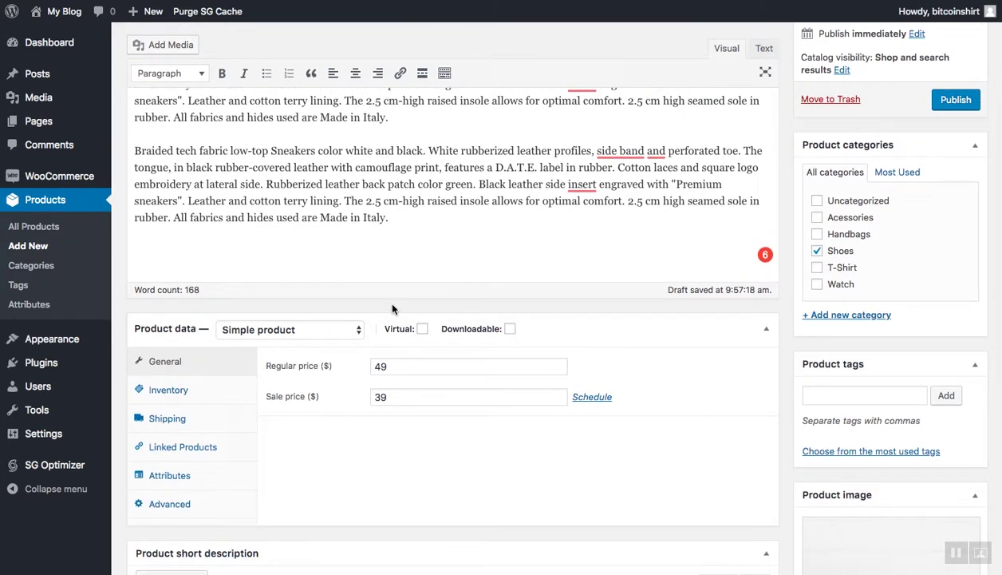
{"action": "scroll", "coordinate": [392, 305], "scroll_direction": "down", "scroll_amount": 6}
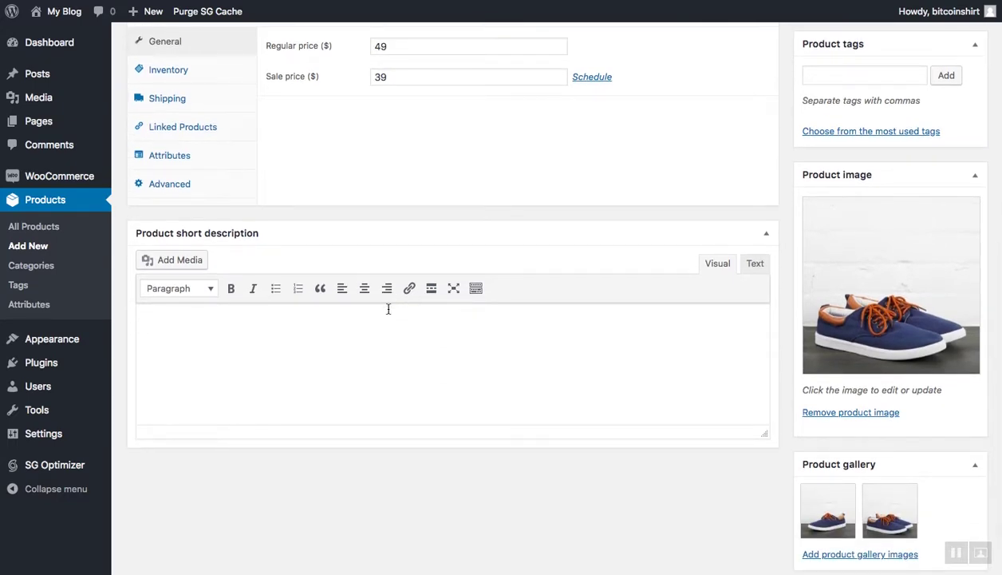
{"action": "scroll", "coordinate": [386, 312], "scroll_direction": "up", "scroll_amount": 9}
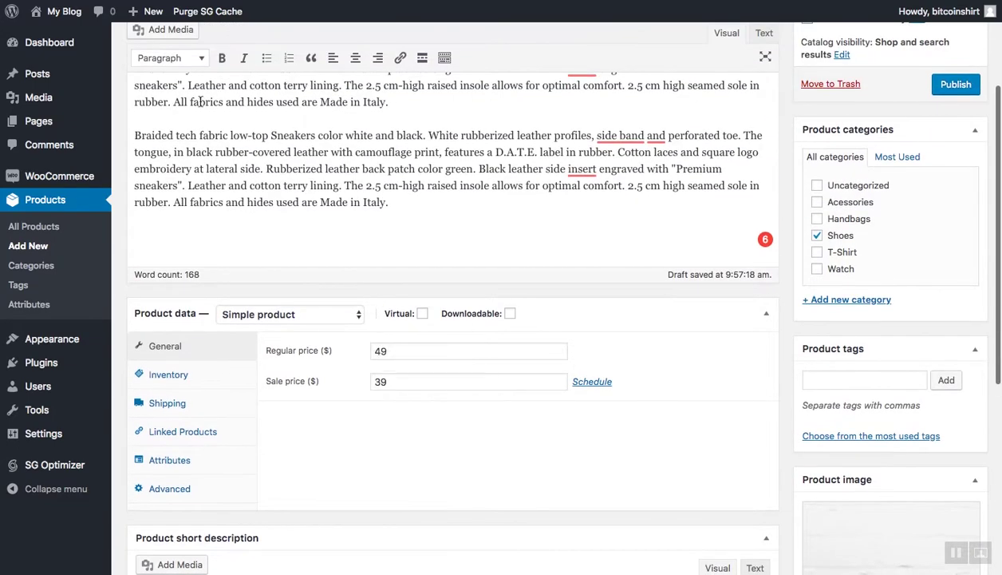
{"action": "left_click_drag", "start_coordinate": [136, 134], "coordinate": [453, 152]}
{"action": "left_click_drag", "start_coordinate": [134, 134], "coordinate": [621, 154]}
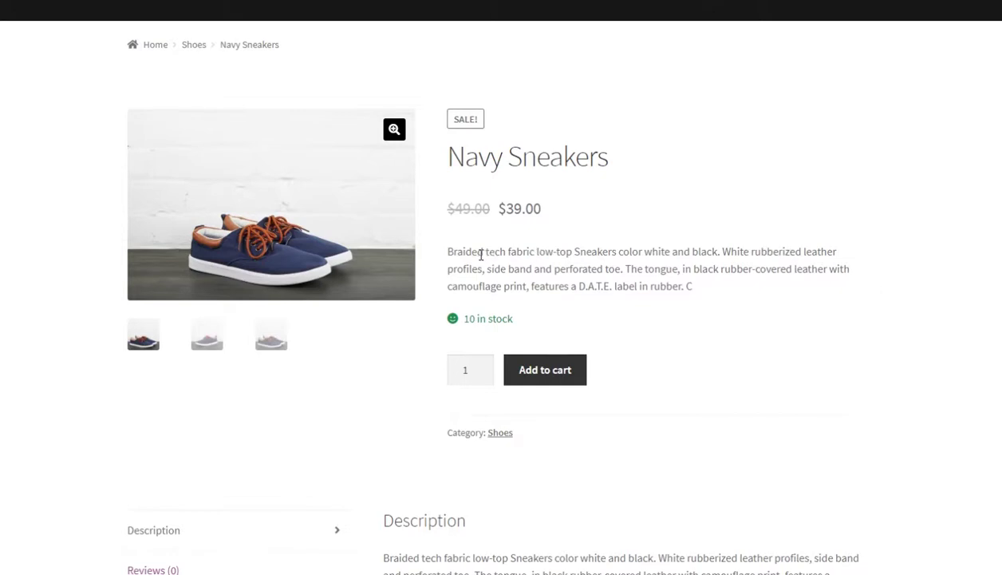
Highlight the short description text on the Navy Sneakers storefront page.
{"action": "left_click_drag", "start_coordinate": [451, 247], "coordinate": [716, 285]}
{"action": "key", "text": "ctrl+c"}
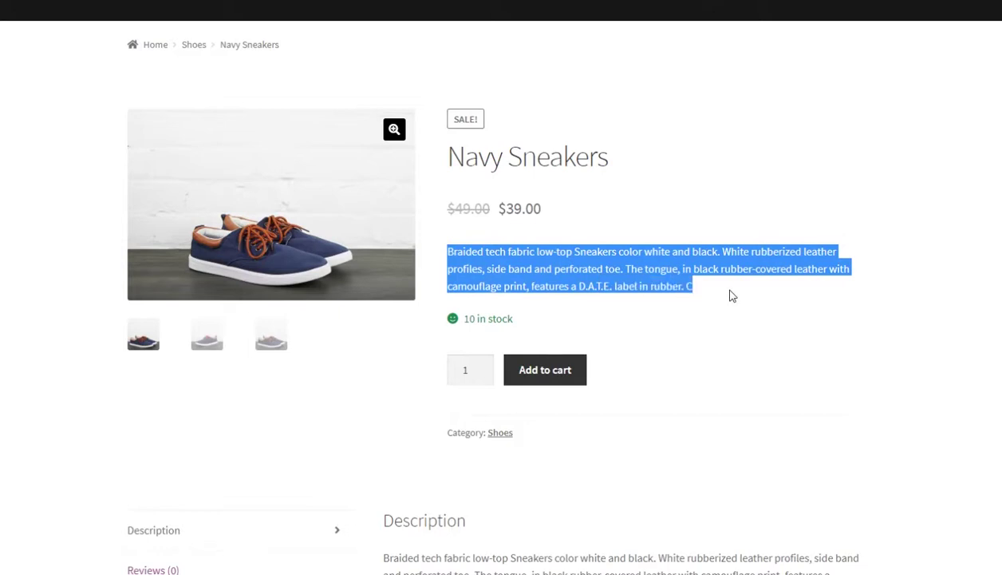
{"action": "left_click", "coordinate": [779, 351]}
{"action": "scroll", "coordinate": [779, 351], "scroll_direction": "down", "scroll_amount": 2}
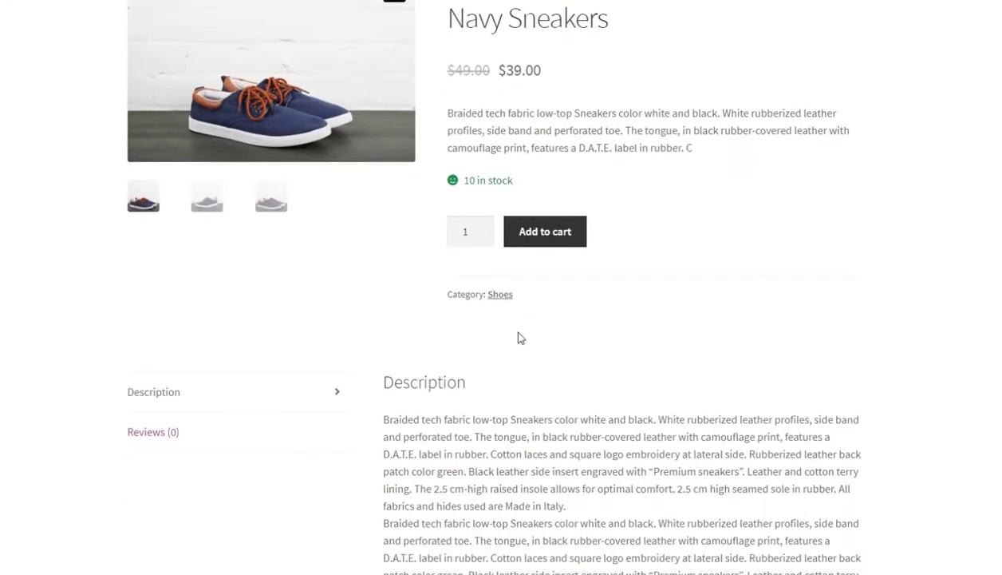
{"action": "scroll", "coordinate": [351, 355], "scroll_direction": "down", "scroll_amount": 1}
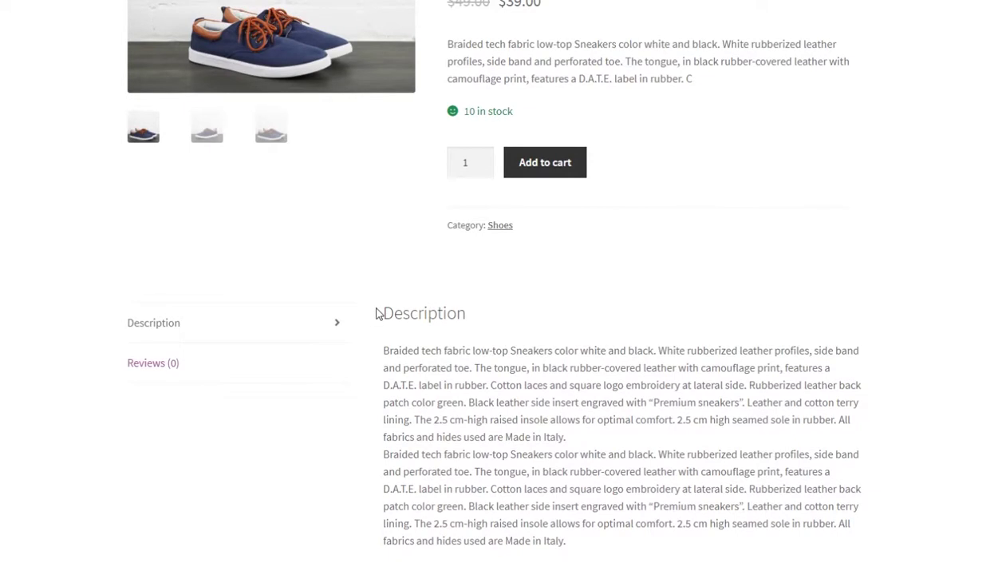
Select the Description heading and both Description paragraphs on the product page.
{"action": "left_click_drag", "start_coordinate": [376, 313], "coordinate": [630, 544]}
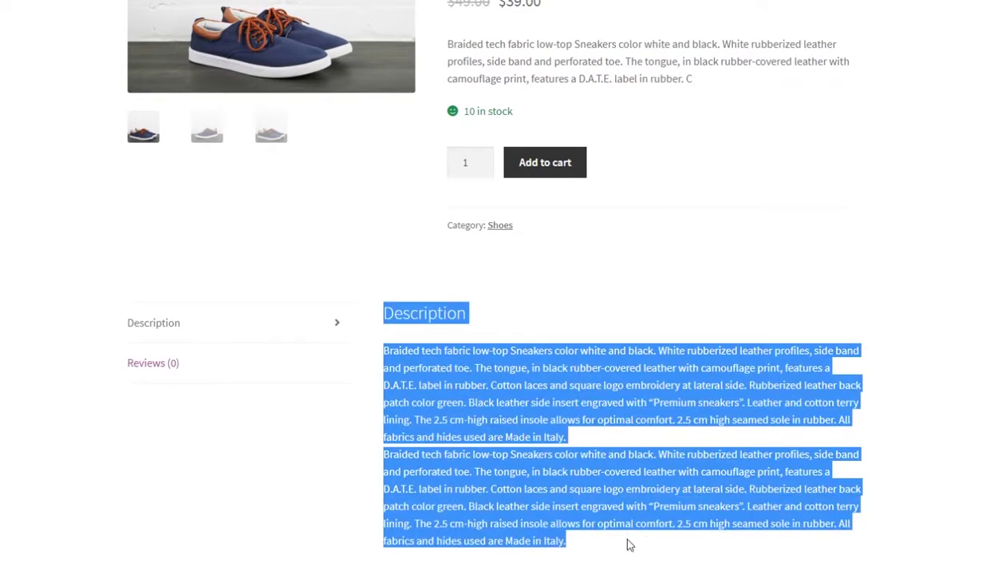
{"action": "left_click", "coordinate": [768, 233]}
{"action": "scroll", "coordinate": [768, 233], "scroll_direction": "up", "scroll_amount": 2}
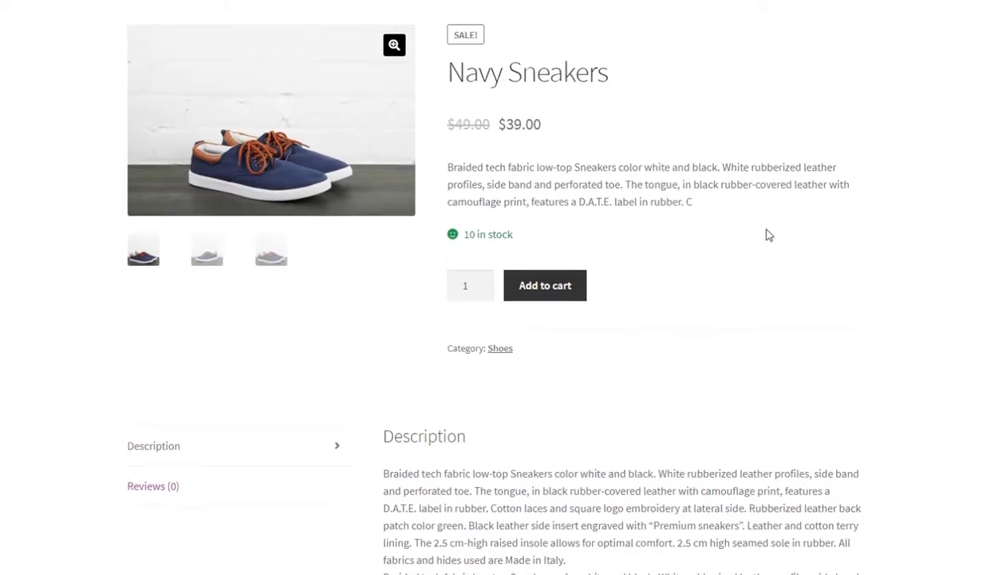
{"action": "scroll", "coordinate": [768, 233], "scroll_direction": "up", "scroll_amount": 1}
{"action": "scroll", "coordinate": [768, 233], "scroll_direction": "down", "scroll_amount": 1}
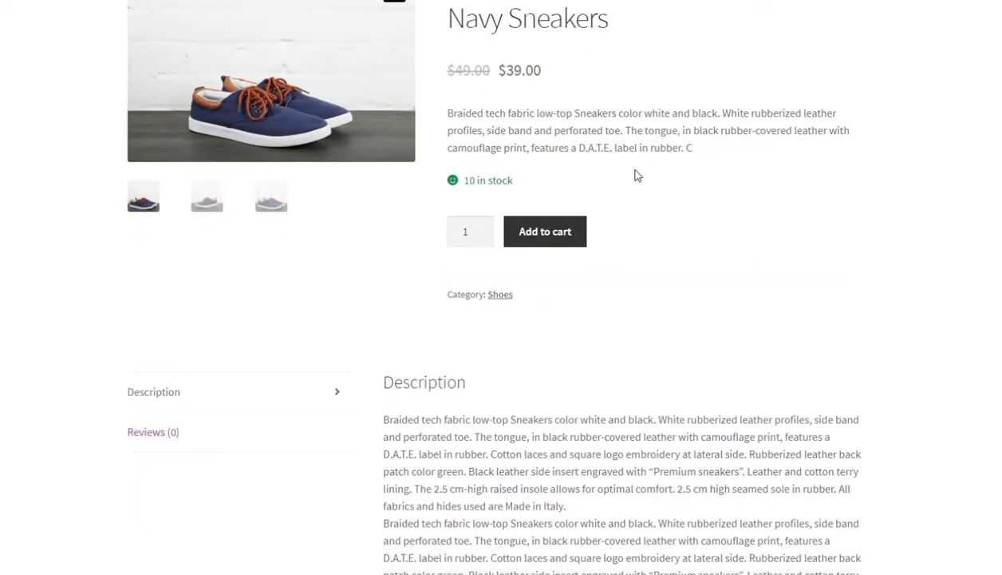
{"action": "left_click_drag", "start_coordinate": [475, 436], "coordinate": [471, 451]}
{"action": "triple_click", "coordinate": [471, 451]}
{"action": "scroll", "coordinate": [471, 451], "scroll_direction": "down", "scroll_amount": 2}
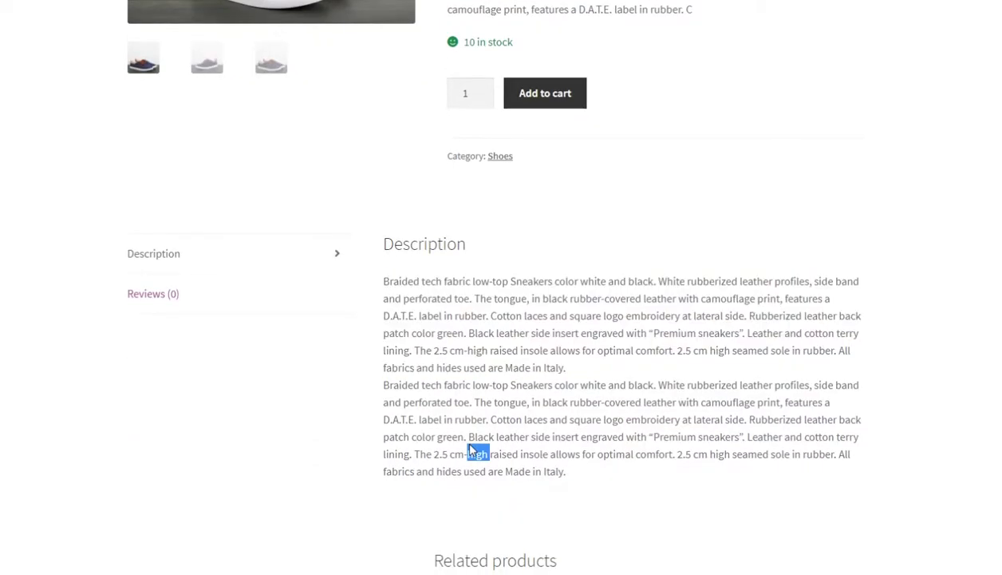
{"action": "triple_click", "coordinate": [471, 451]}
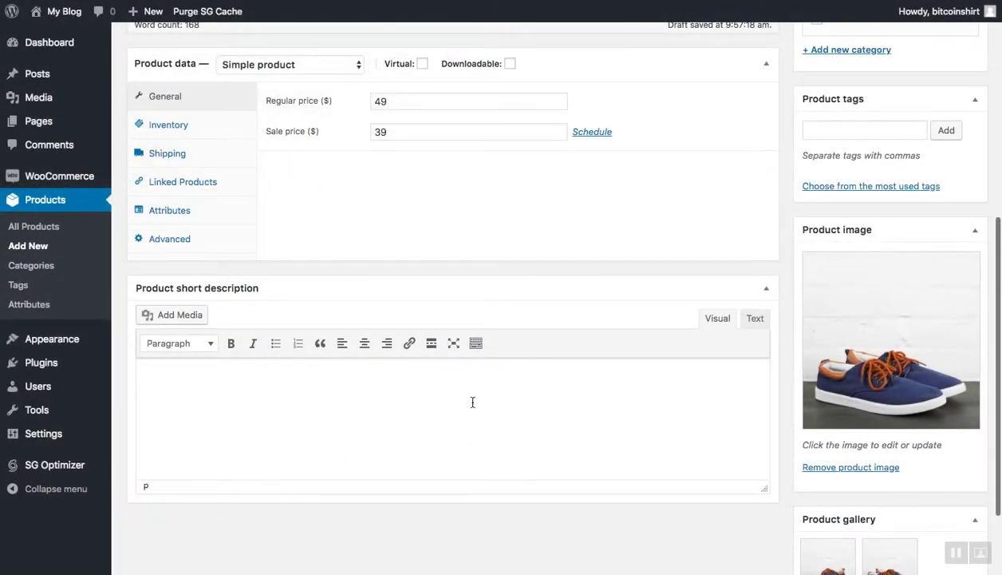
Paste the copied sentences as the short description, publish Navy Sneakers, and start another product.
{"action": "left_click", "coordinate": [473, 403]}
{"action": "key", "text": "ctrl+v"}
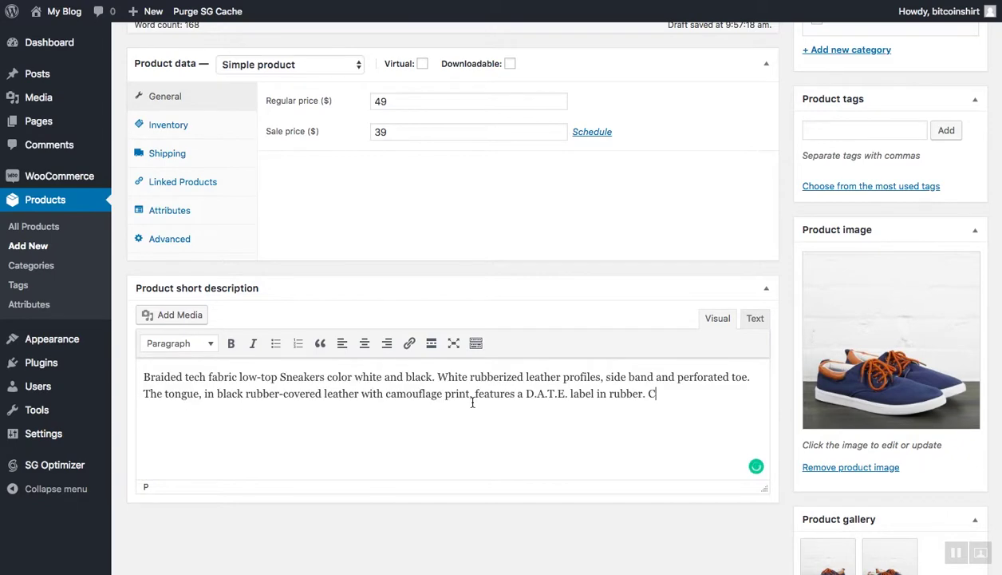
{"action": "scroll", "coordinate": [661, 398], "scroll_direction": "down", "scroll_amount": 3}
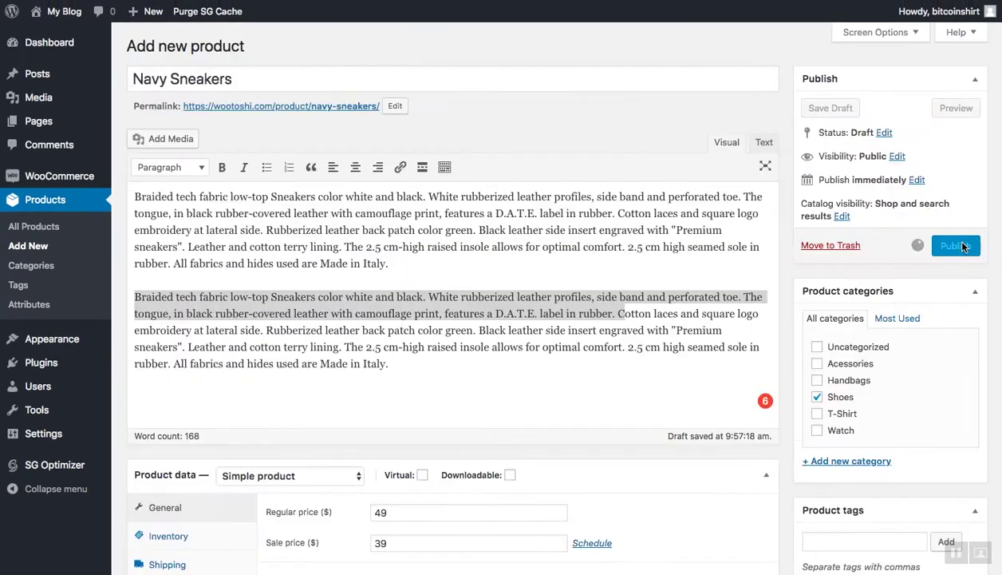
{"action": "left_click", "coordinate": [962, 247]}
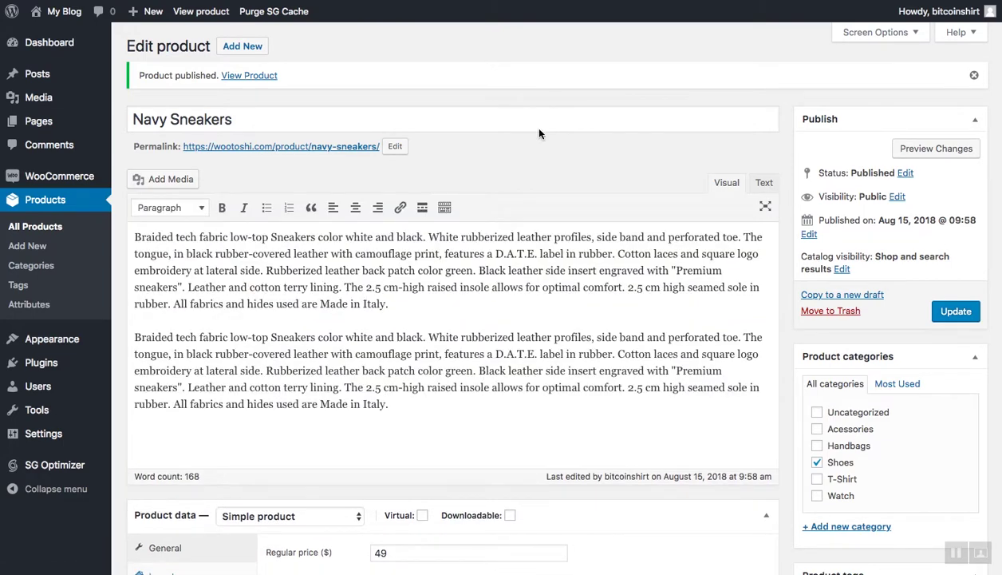
{"action": "left_click", "coordinate": [243, 48]}
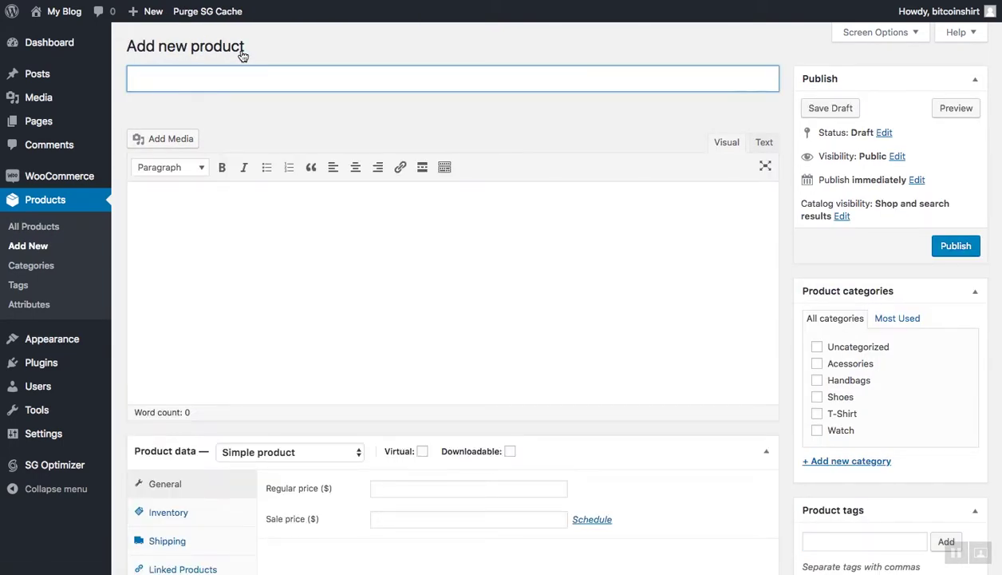
Name the new product 'LED Sneakers', paste its description, and set regular price 59.99.
{"action": "type", "text": "LED Sneakers"}
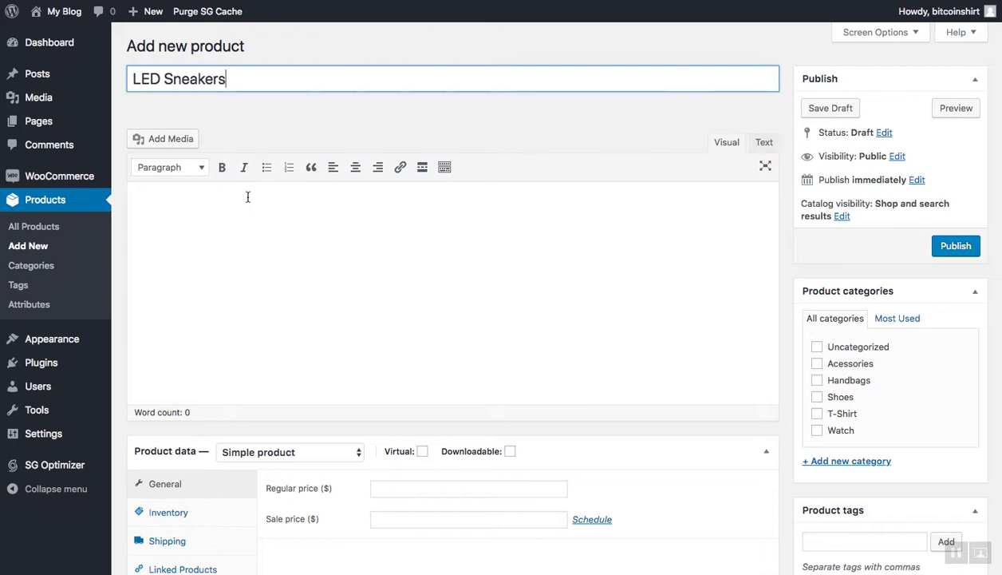
{"action": "left_click", "coordinate": [247, 197]}
{"action": "type", "text": "Various LED Sneakers, arrive in red, black and white. Braided tech fabric low-top Sneakers color white and black. White rubberized leather profiles, side band and perforated toe. The tongue, in black rubber-covered leather with camouflage print, features a D.A.T.E. label in rubber. CBraided tech fabric low-top Sneakers color white and black. White rubberized leather profiles, side band and perforated toe. The tongue, in black rubber-covered leather with camouflage print, features a D.A.T.E. label in rubber. CBraided tech fabric low-top Sneakers color white and black. White rubberized leather profiles, side band and perforated toe. The tongue, in black rubber-covered leather with camouflage print, features a D.A.T.E. label in rubber. CBraided tech fabric low-top Sneakers color white and black. White rubberized leather profiles, side band and perforated toe. The tongue, in black rubber-covered leather with camouflage print, features a D.A.T.E. label in rubber. C"}
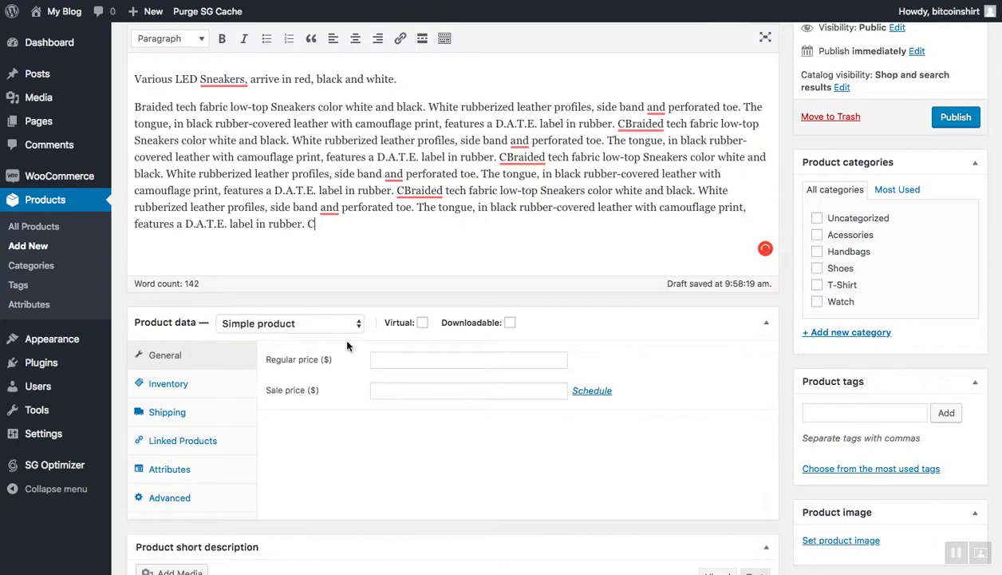
{"action": "left_click", "coordinate": [394, 356]}
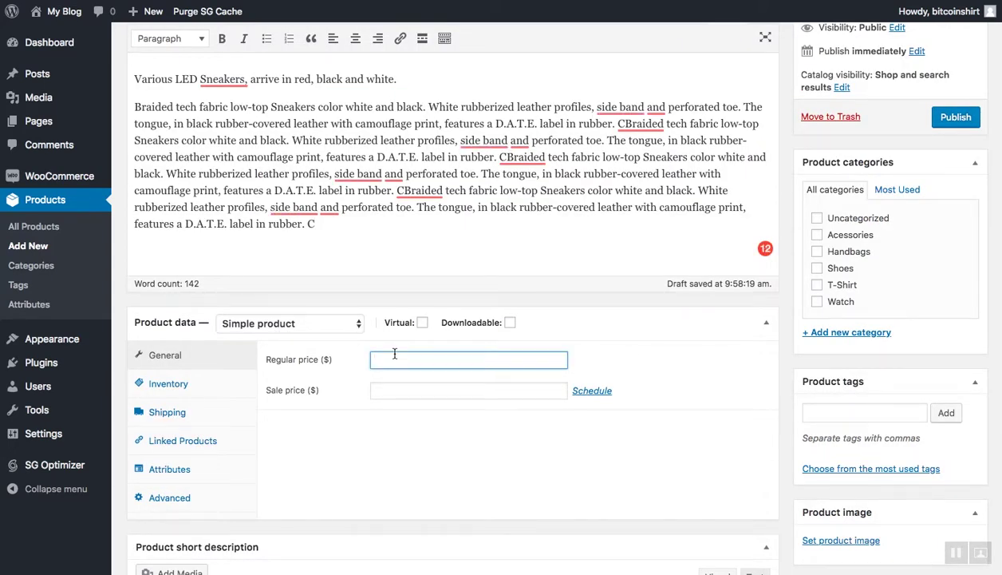
{"action": "type", "text": "59.99"}
Paste the product paragraph as the short description and remove the stray trailing C.
{"action": "scroll", "coordinate": [368, 467], "scroll_direction": "down", "scroll_amount": 5}
{"action": "left_click", "coordinate": [368, 467]}
{"action": "key", "text": "super+v"}
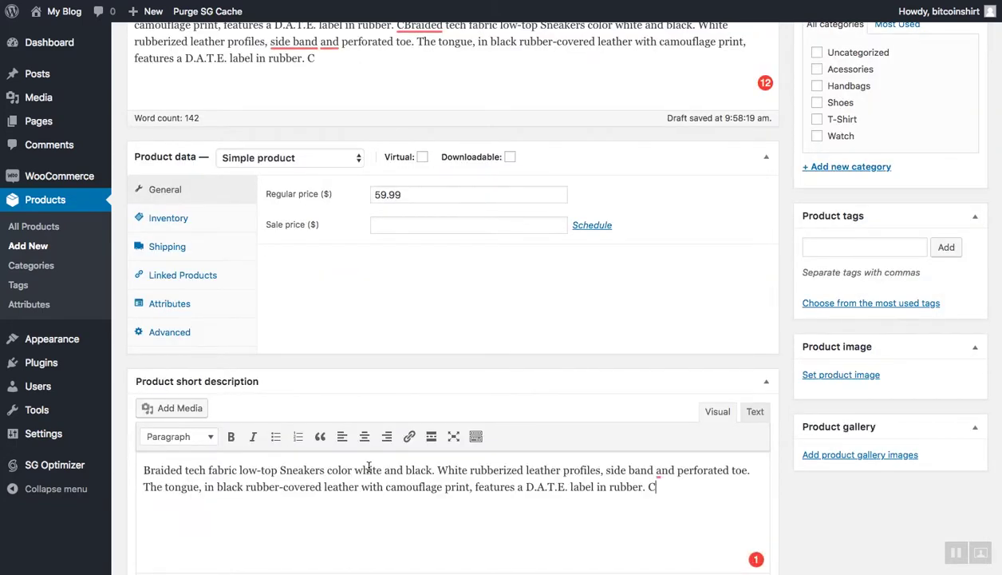
{"action": "scroll", "coordinate": [368, 467], "scroll_direction": "down", "scroll_amount": 1}
{"action": "key", "text": "BackSpace"}
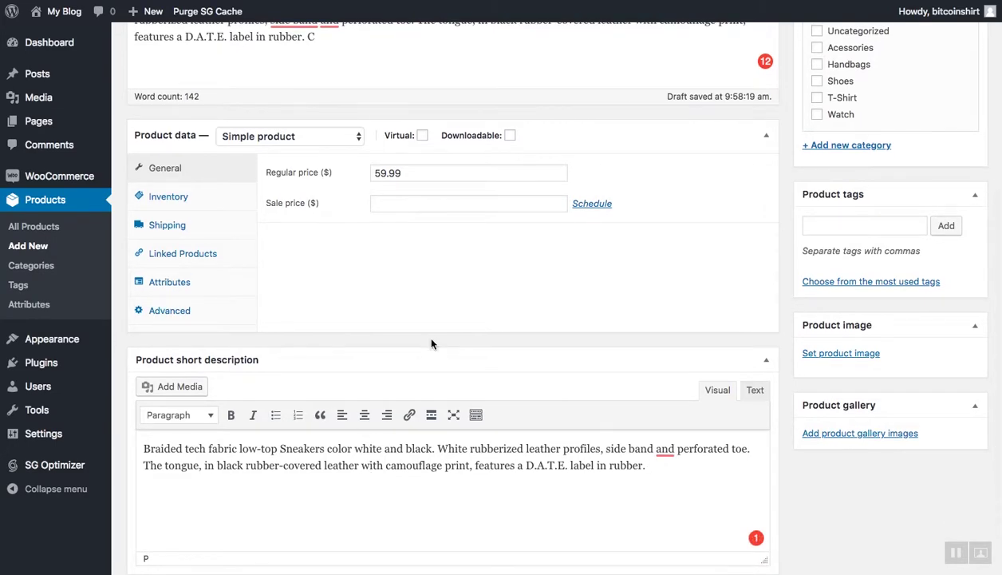
{"action": "scroll", "coordinate": [431, 343], "scroll_direction": "up", "scroll_amount": 2}
{"action": "left_click", "coordinate": [291, 209]}
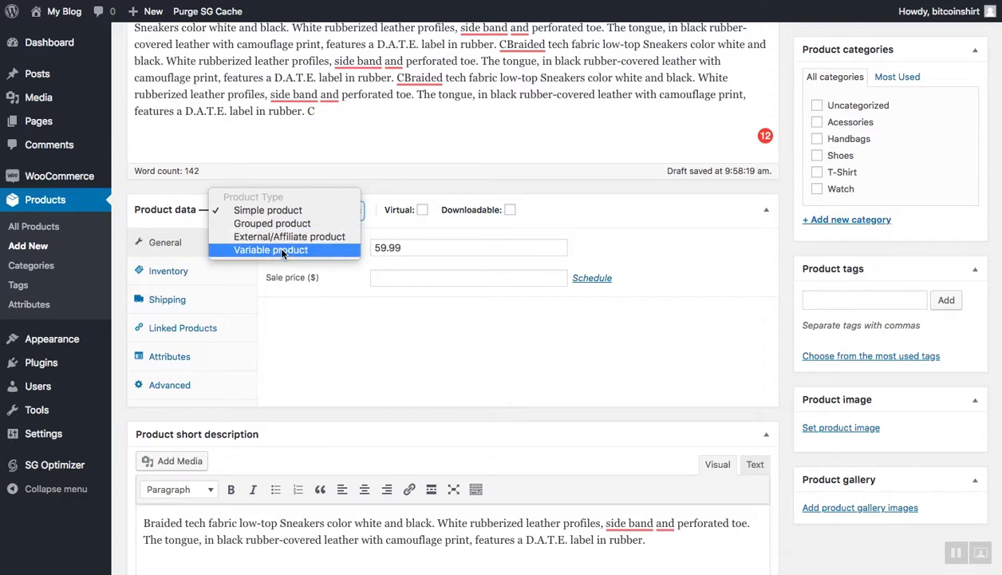
Make the product variable and add a custom Size attribute (7 | 8 | 9 | 10 | 11) for variations.
{"action": "left_click", "coordinate": [281, 250]}
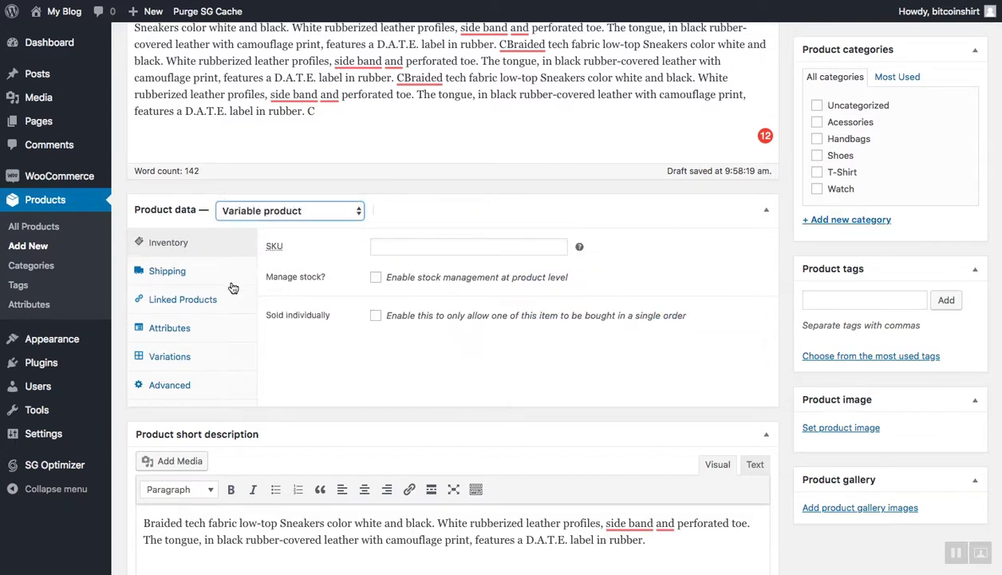
{"action": "left_click", "coordinate": [198, 330]}
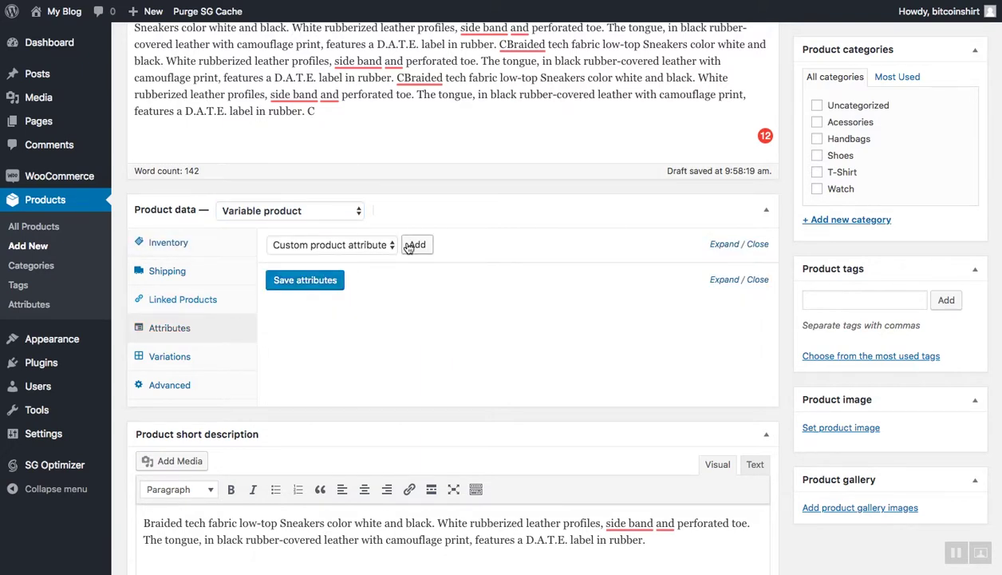
{"action": "left_click", "coordinate": [339, 245]}
{"action": "left_click", "coordinate": [339, 245]}
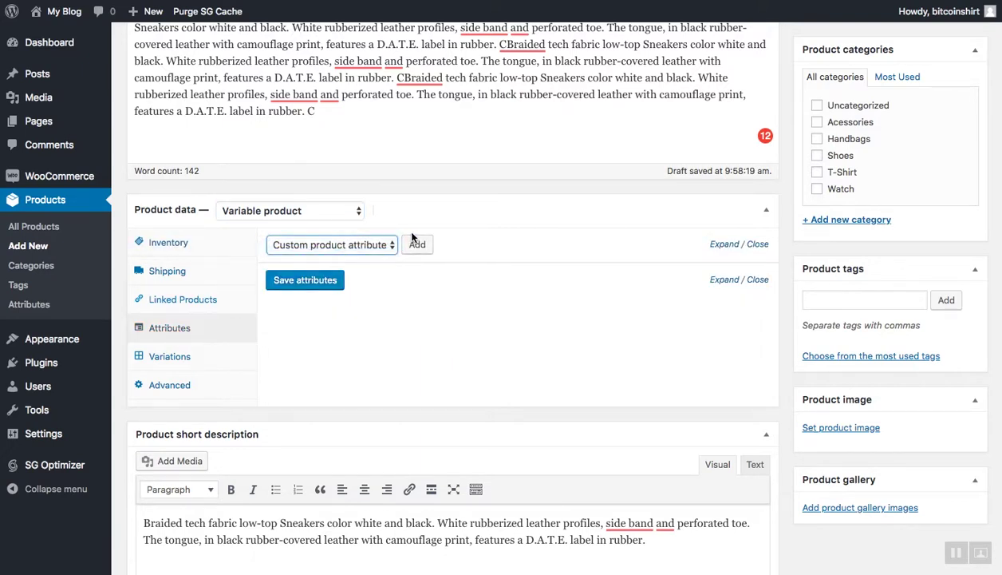
{"action": "left_click", "coordinate": [417, 245]}
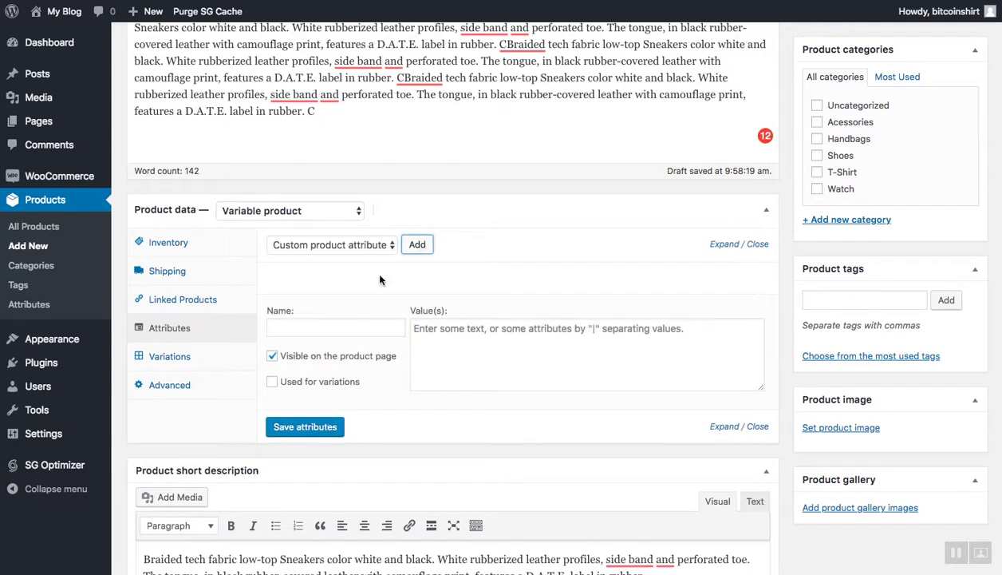
{"action": "left_click", "coordinate": [332, 326]}
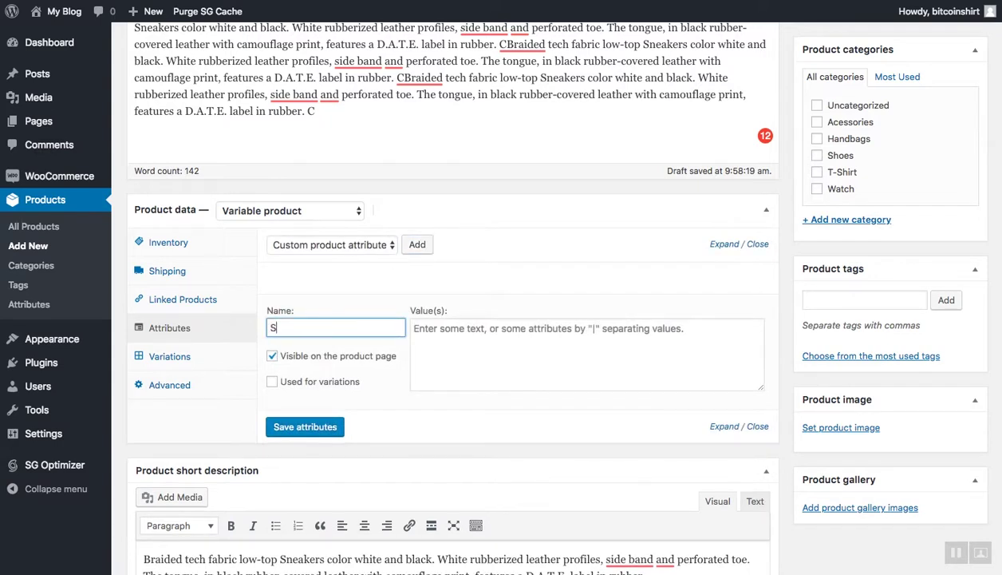
{"action": "left_click", "coordinate": [465, 354]}
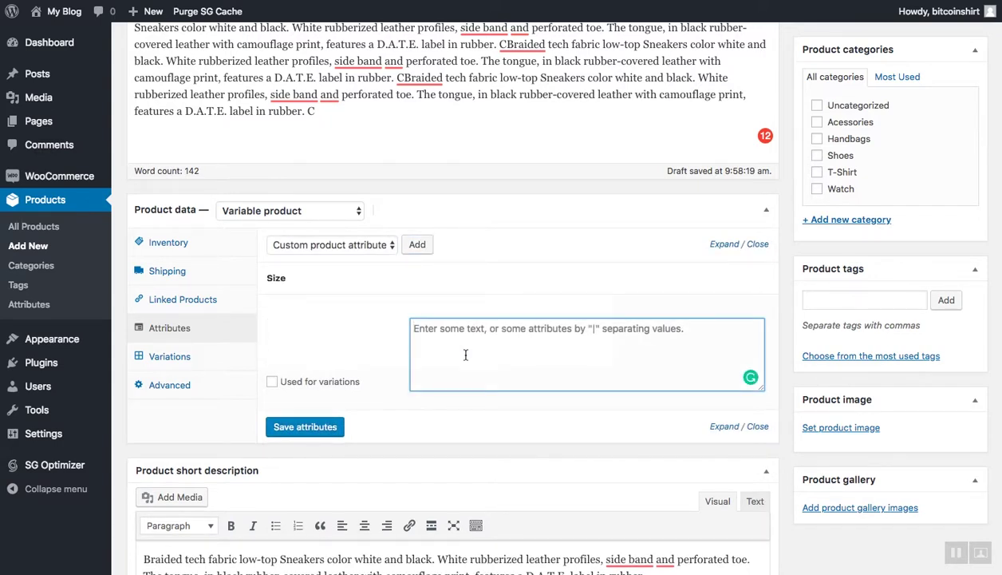
{"action": "type", "text": "7 | 8 | 9 | 10 | 11"}
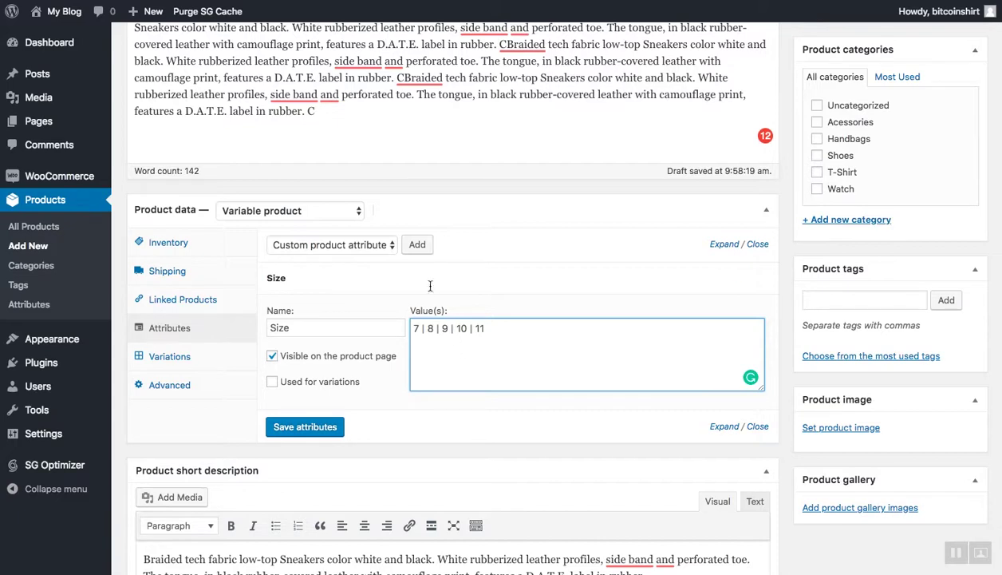
{"action": "left_click", "coordinate": [311, 382]}
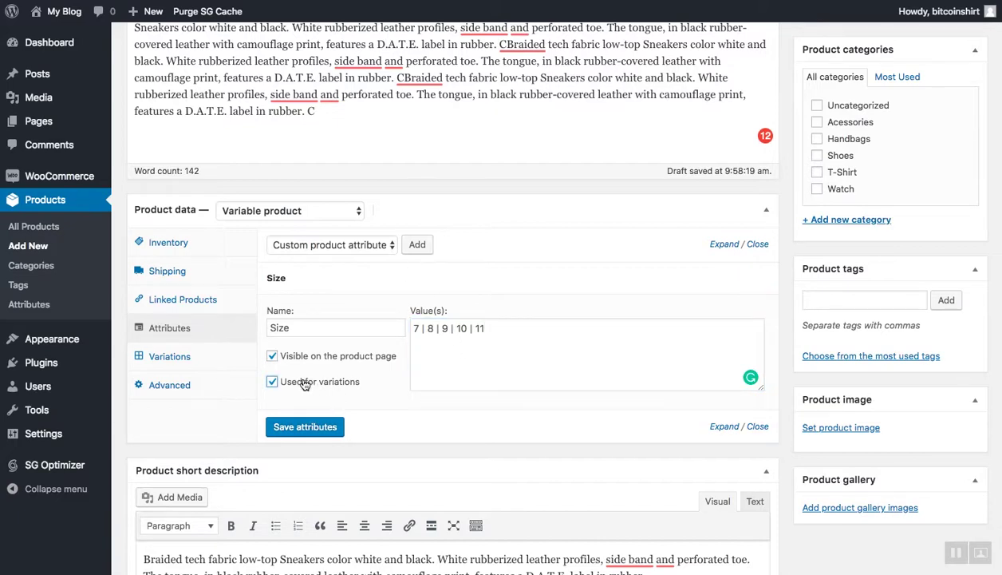
{"action": "left_click", "coordinate": [298, 423]}
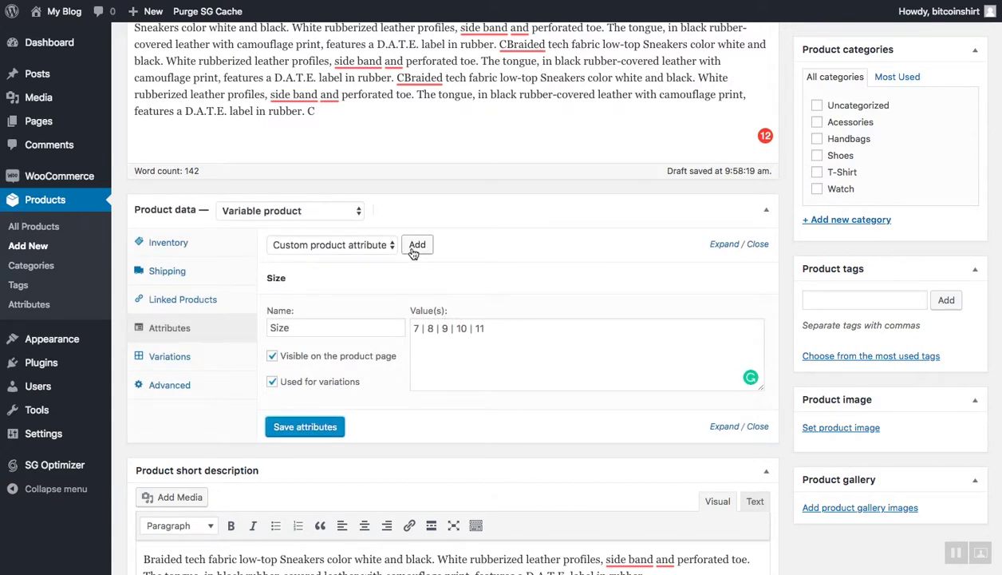
Add a custom Color attribute (Black | Red | White) for variations and save both attributes.
{"action": "left_click", "coordinate": [414, 249]}
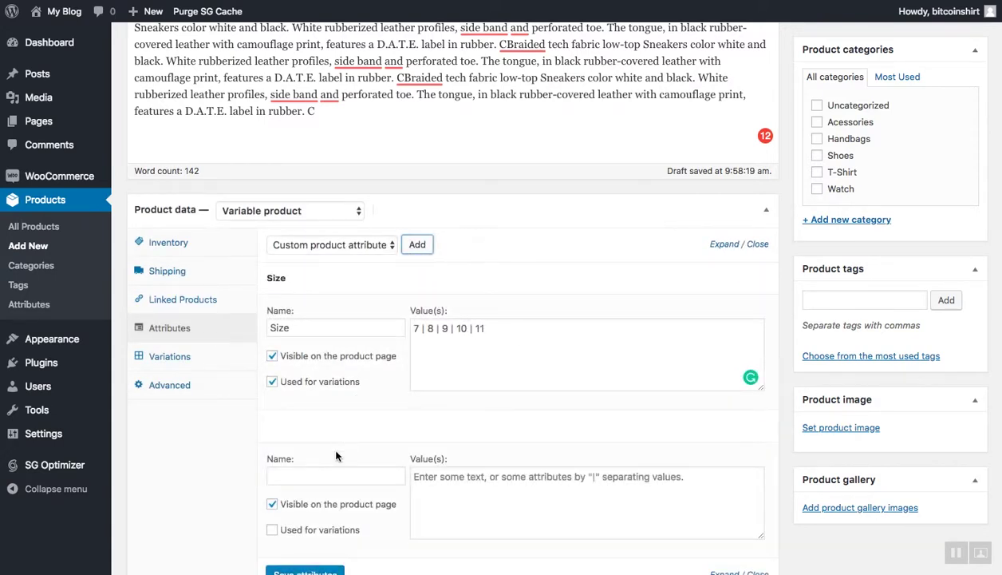
{"action": "left_click", "coordinate": [323, 478]}
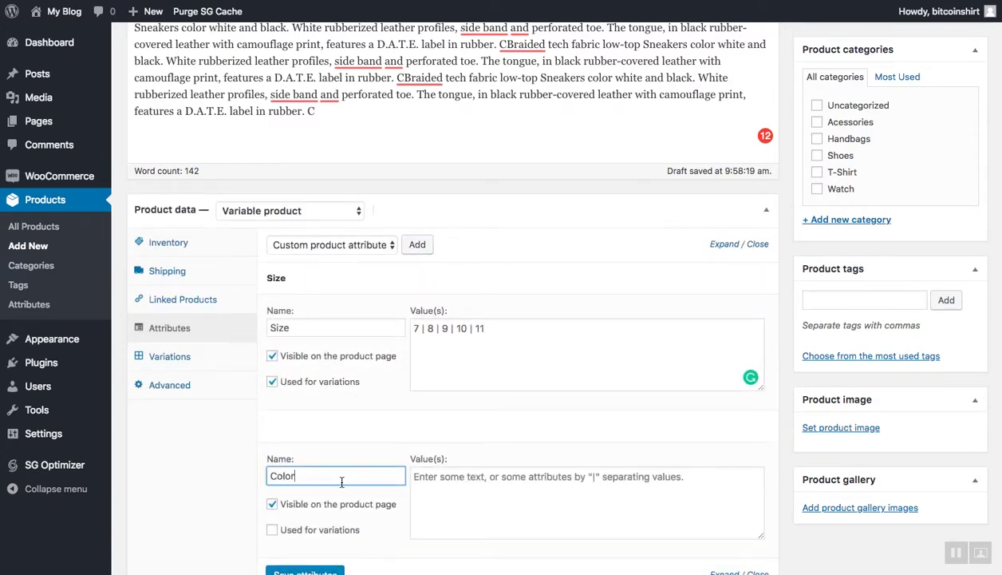
{"action": "scroll", "coordinate": [383, 511], "scroll_direction": "down", "scroll_amount": 2}
{"action": "left_click", "coordinate": [324, 471]}
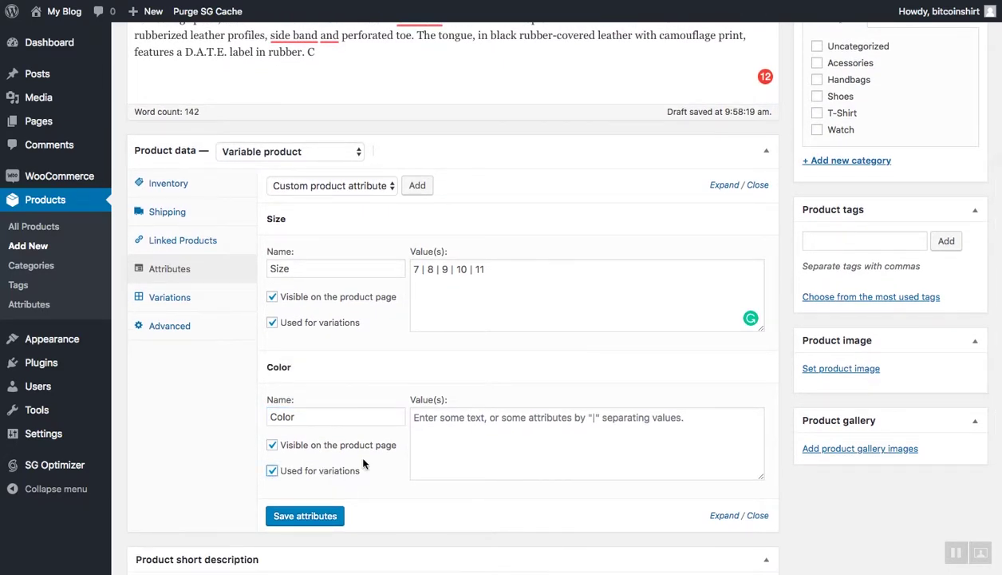
{"action": "left_click", "coordinate": [464, 447]}
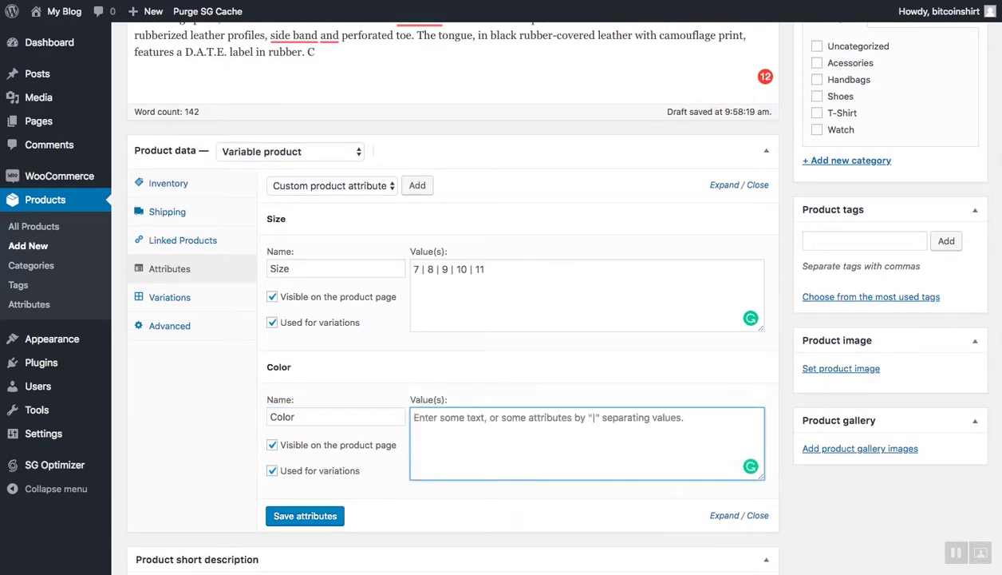
{"action": "type", "text": "Black | Red | White"}
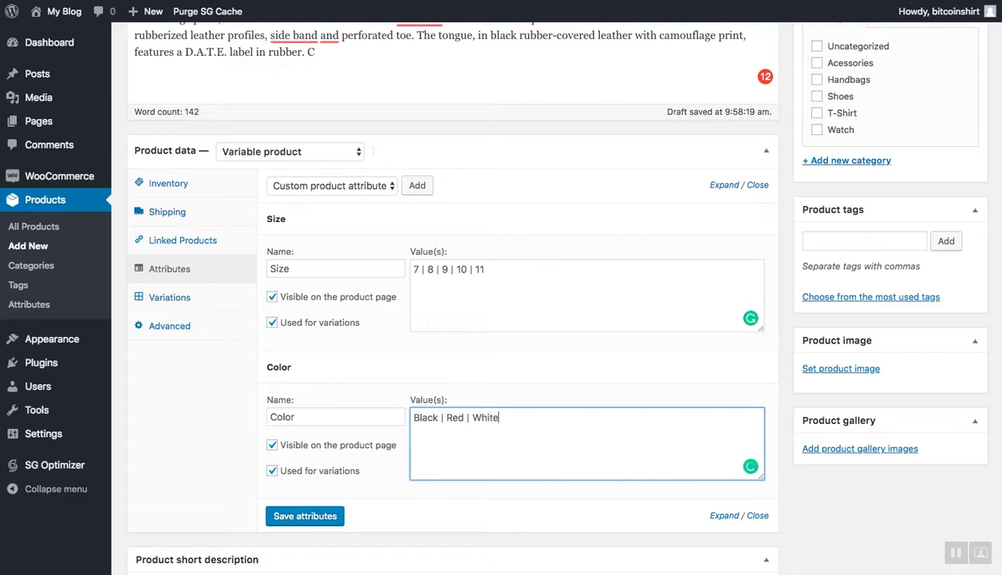
{"action": "left_click", "coordinate": [313, 515]}
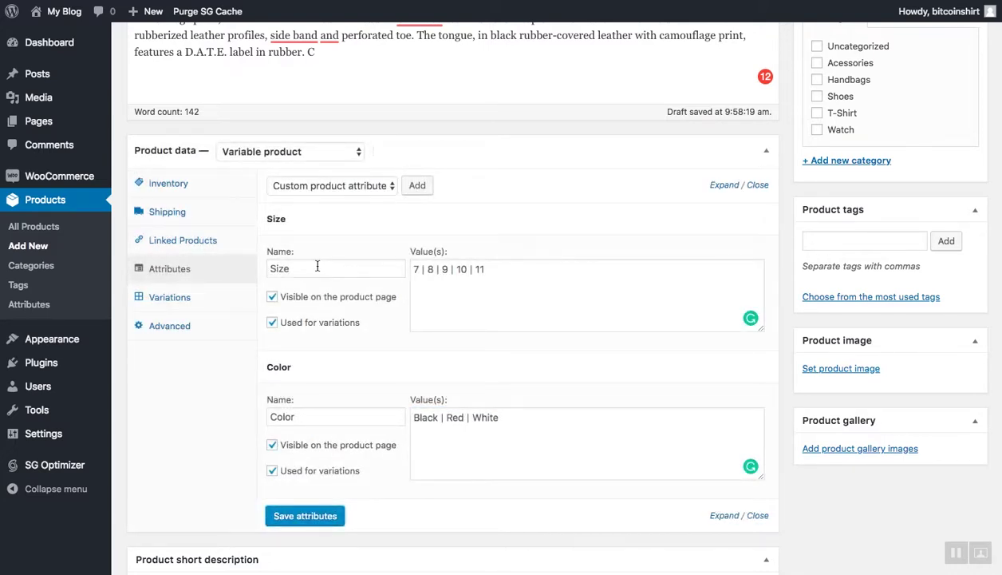
{"action": "left_click", "coordinate": [183, 297]}
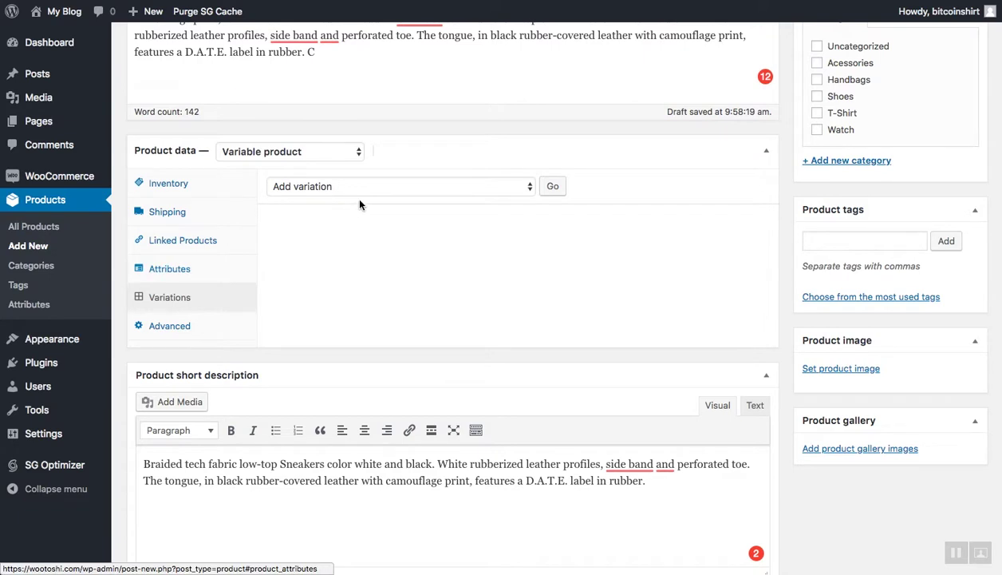
Generate variations from all attributes, creating 15 Size/Color variations.
{"action": "left_click", "coordinate": [474, 185]}
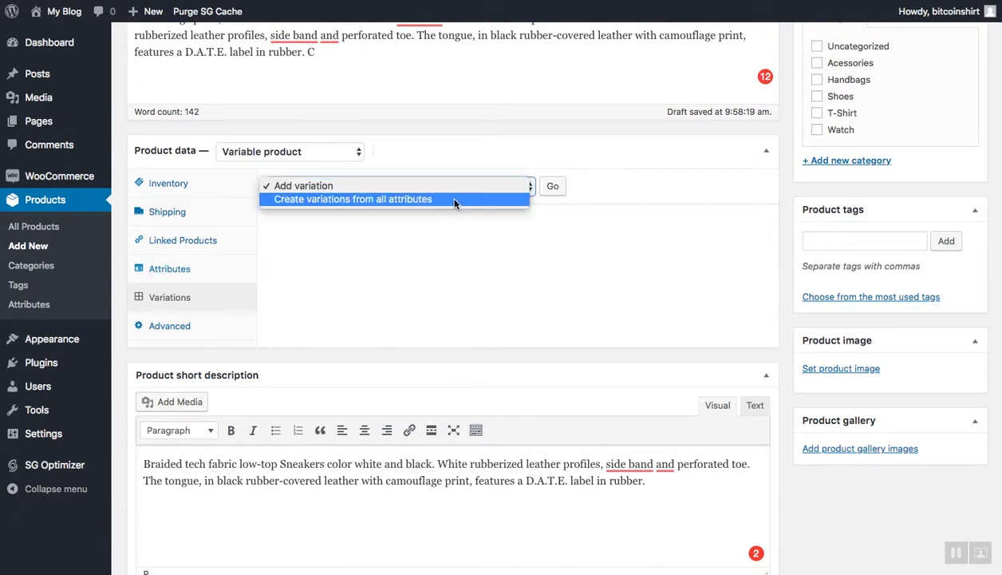
{"action": "left_click", "coordinate": [454, 199]}
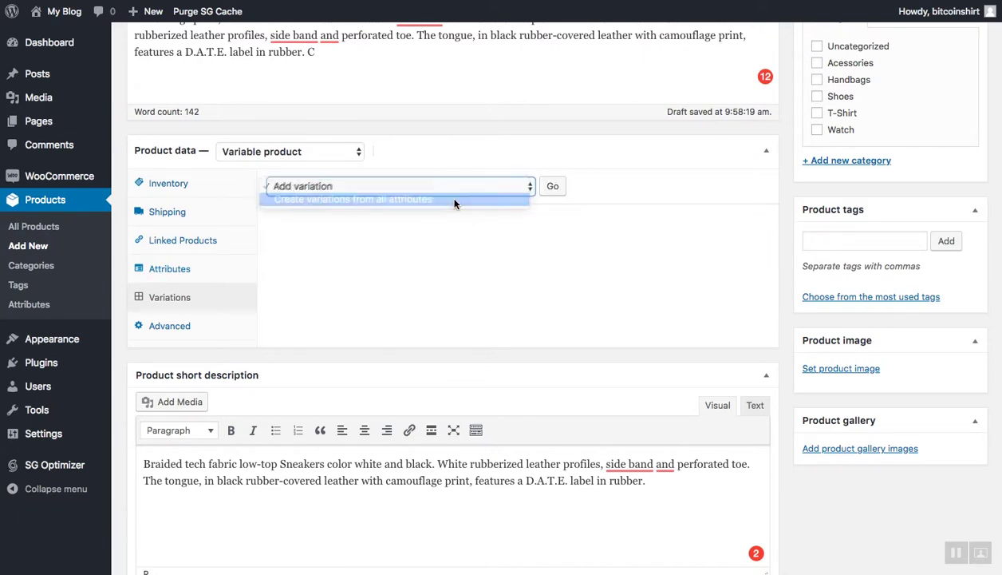
{"action": "left_click", "coordinate": [550, 186]}
{"action": "left_click", "coordinate": [621, 92]}
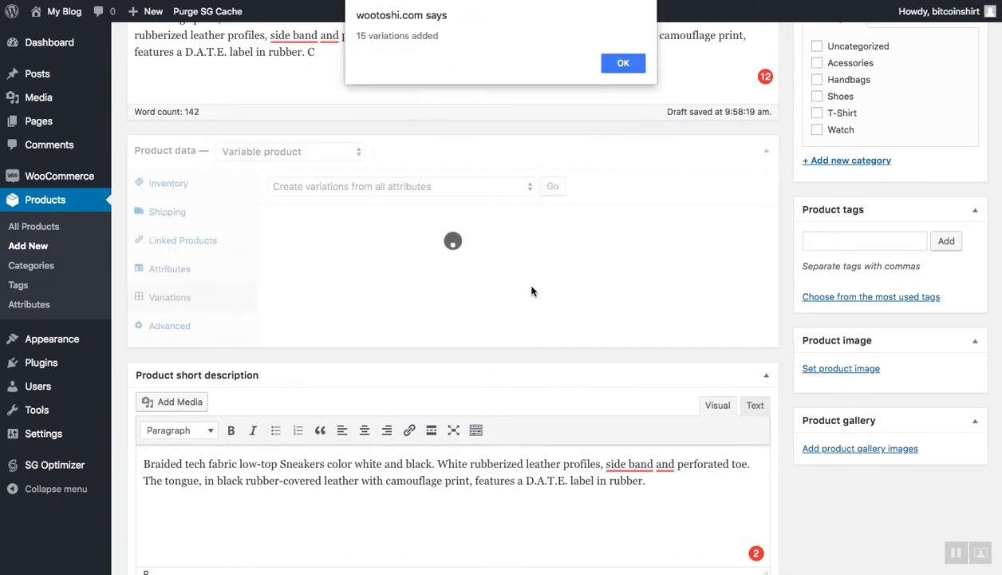
{"action": "left_click", "coordinate": [623, 65]}
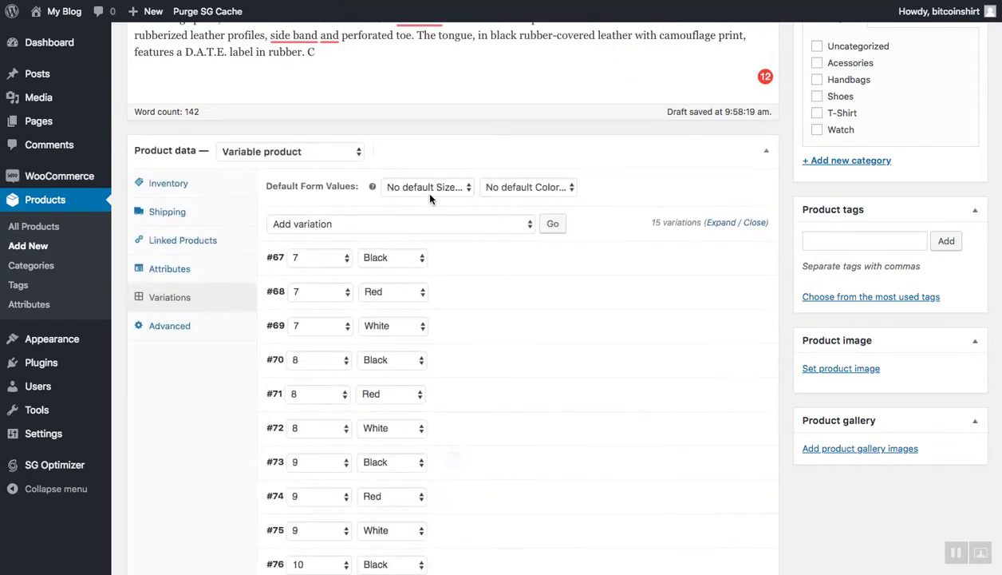
Give variation #67 a regular price of 49.99 and copy the price.
{"action": "scroll", "coordinate": [484, 274], "scroll_direction": "down", "scroll_amount": 1}
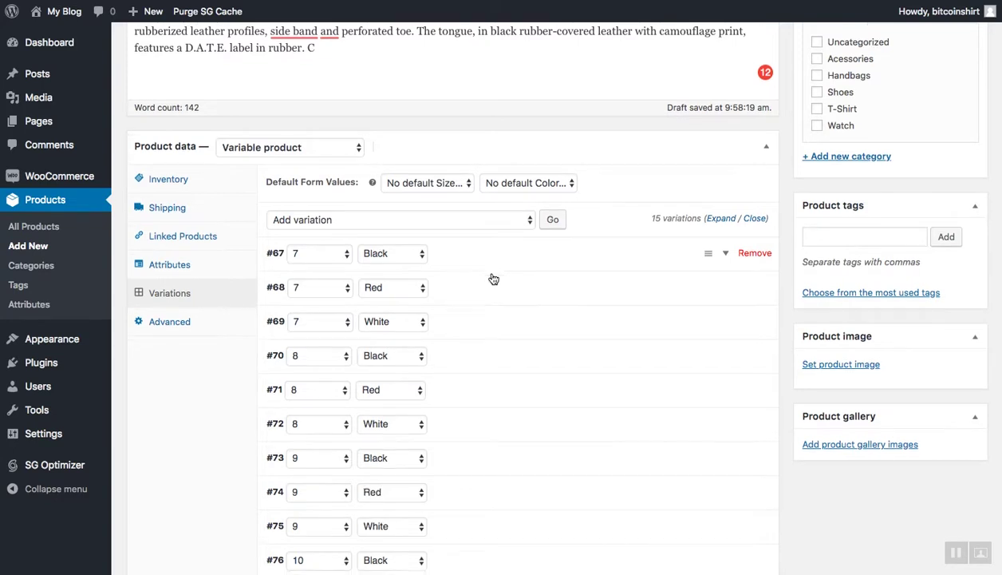
{"action": "left_click", "coordinate": [481, 223]}
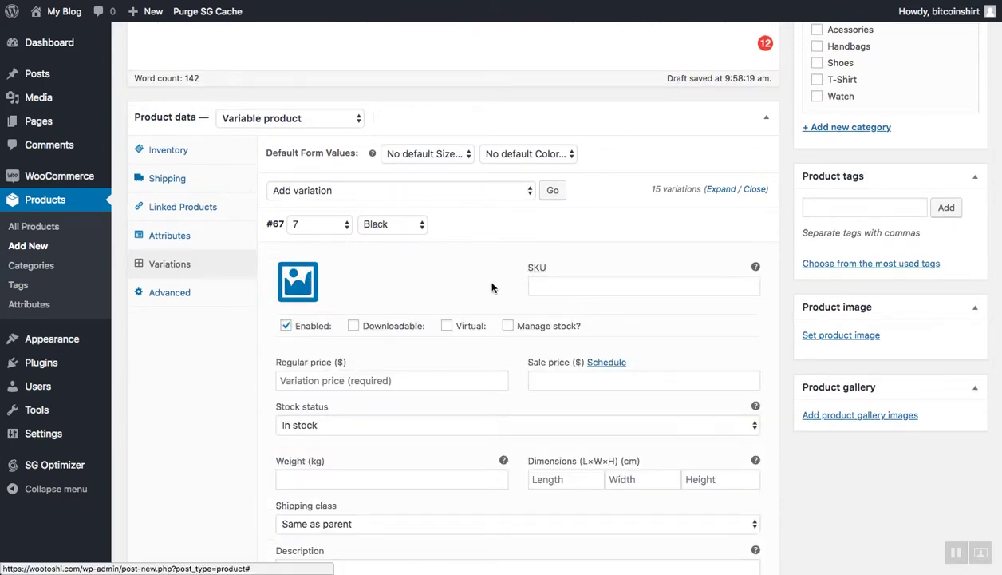
{"action": "scroll", "coordinate": [490, 277], "scroll_direction": "down", "scroll_amount": 5}
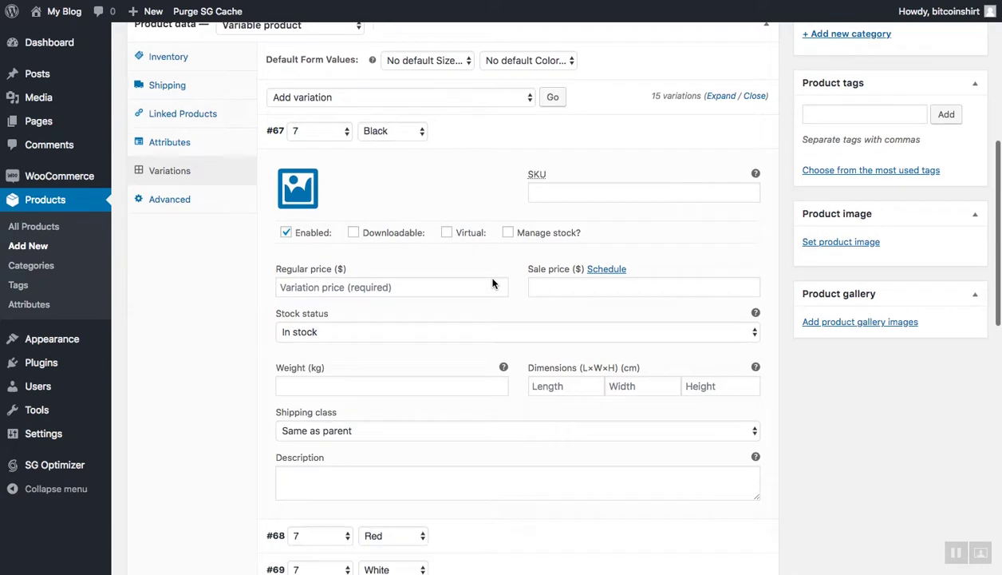
{"action": "scroll", "coordinate": [371, 329], "scroll_direction": "up", "scroll_amount": 4}
{"action": "left_click", "coordinate": [371, 352]}
{"action": "type", "text": "49.99"}
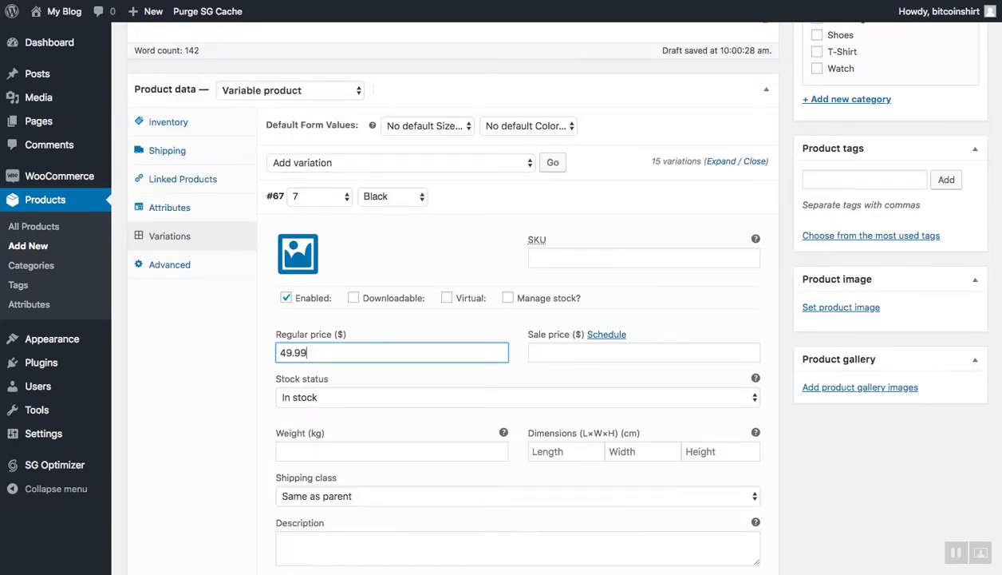
{"action": "key", "text": "ctrl+a"}
{"action": "key", "text": "ctrl+c"}
Paste 49.99 as the regular price of variations #68 and #69.
{"action": "scroll", "coordinate": [395, 439], "scroll_direction": "down", "scroll_amount": 7}
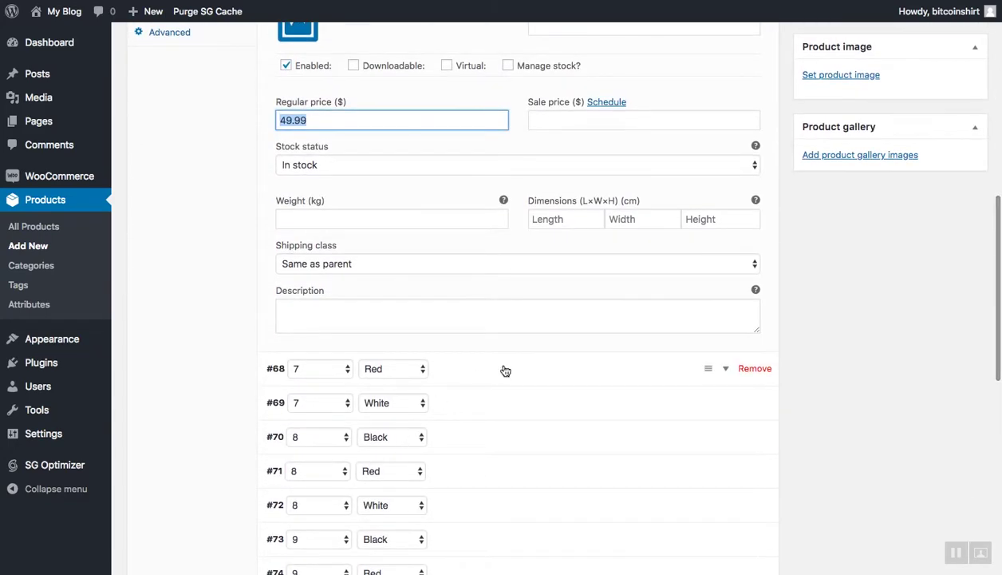
{"action": "left_click", "coordinate": [505, 371]}
{"action": "scroll", "coordinate": [343, 423], "scroll_direction": "down", "scroll_amount": 3}
{"action": "left_click", "coordinate": [345, 426]}
{"action": "key", "text": "ctrl+v"}
{"action": "scroll", "coordinate": [344, 426], "scroll_direction": "down", "scroll_amount": 3}
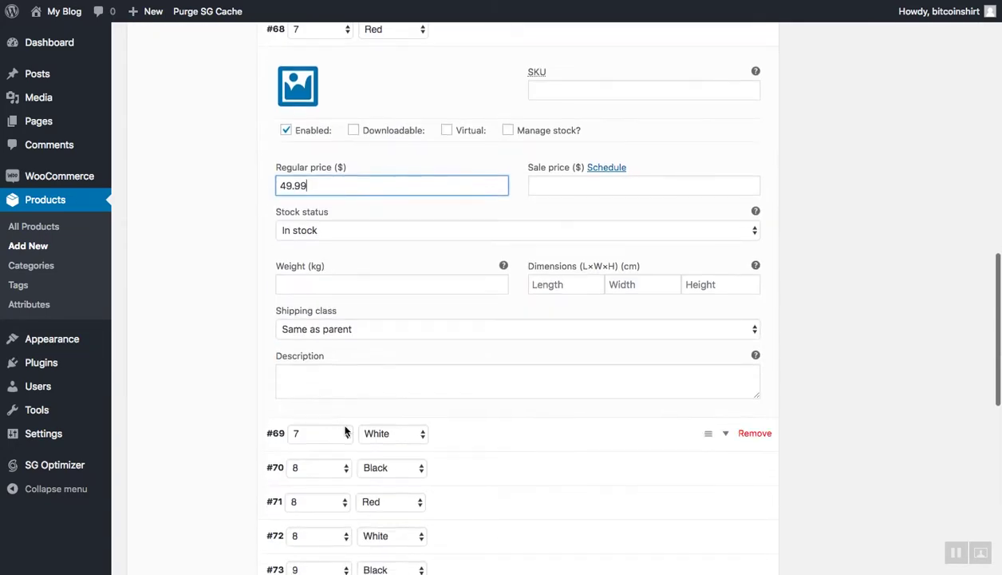
{"action": "left_click", "coordinate": [508, 435]}
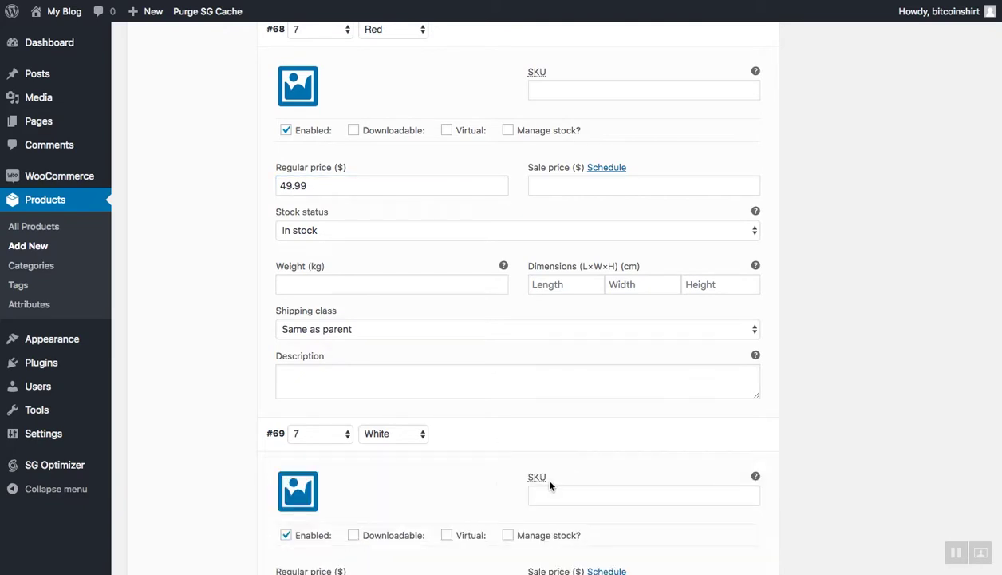
{"action": "scroll", "coordinate": [474, 423], "scroll_direction": "down", "scroll_amount": 3}
{"action": "left_click", "coordinate": [458, 372]}
{"action": "key", "text": "ctrl+v"}
Paste 49.99 as variation #71's regular price and review the variation list.
{"action": "scroll", "coordinate": [479, 383], "scroll_direction": "down", "scroll_amount": 3}
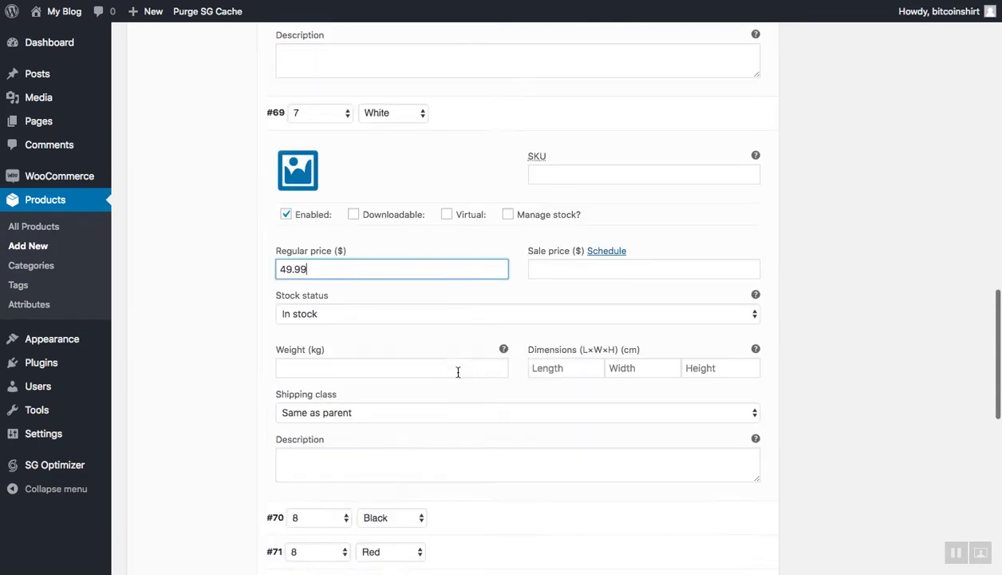
{"action": "left_click", "coordinate": [430, 405]}
{"action": "scroll", "coordinate": [381, 445], "scroll_direction": "down", "scroll_amount": 1}
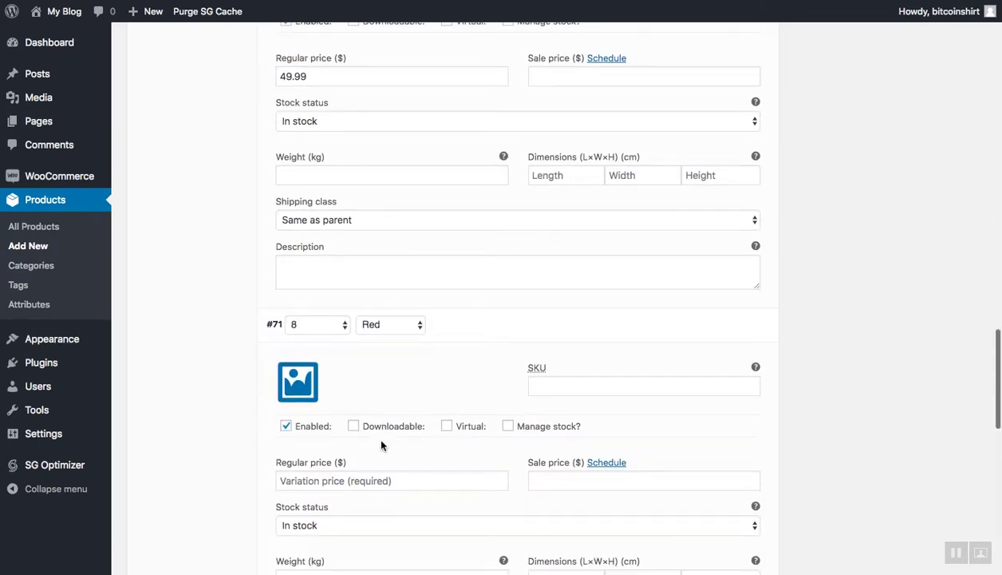
{"action": "left_click", "coordinate": [330, 458]}
{"action": "key", "text": "ctrl+v"}
{"action": "scroll", "coordinate": [726, 187], "scroll_direction": "up", "scroll_amount": 4}
{"action": "scroll", "coordinate": [728, 188], "scroll_direction": "up", "scroll_amount": 15}
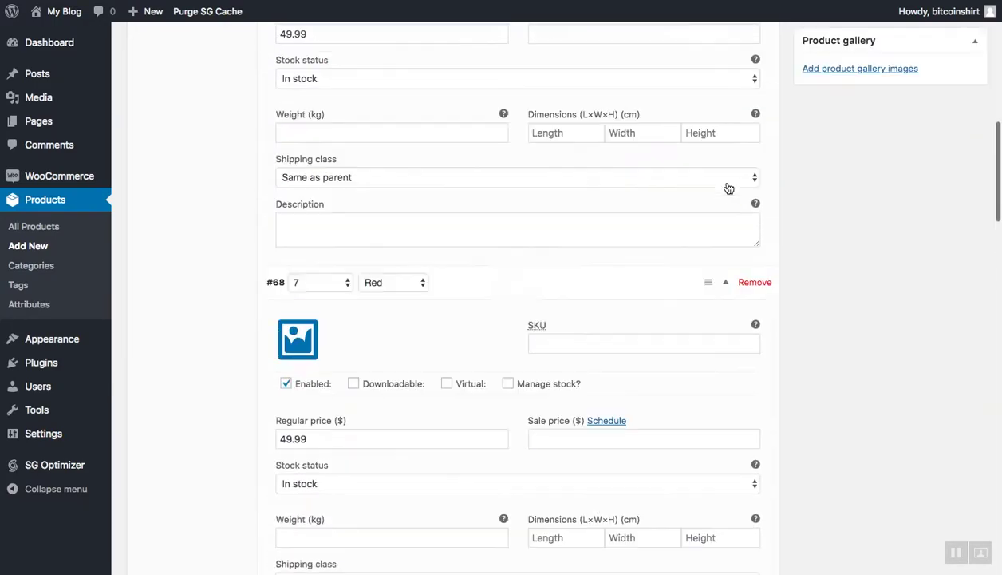
{"action": "scroll", "coordinate": [554, 374], "scroll_direction": "down", "scroll_amount": 15}
{"action": "scroll", "coordinate": [554, 374], "scroll_direction": "down", "scroll_amount": 3}
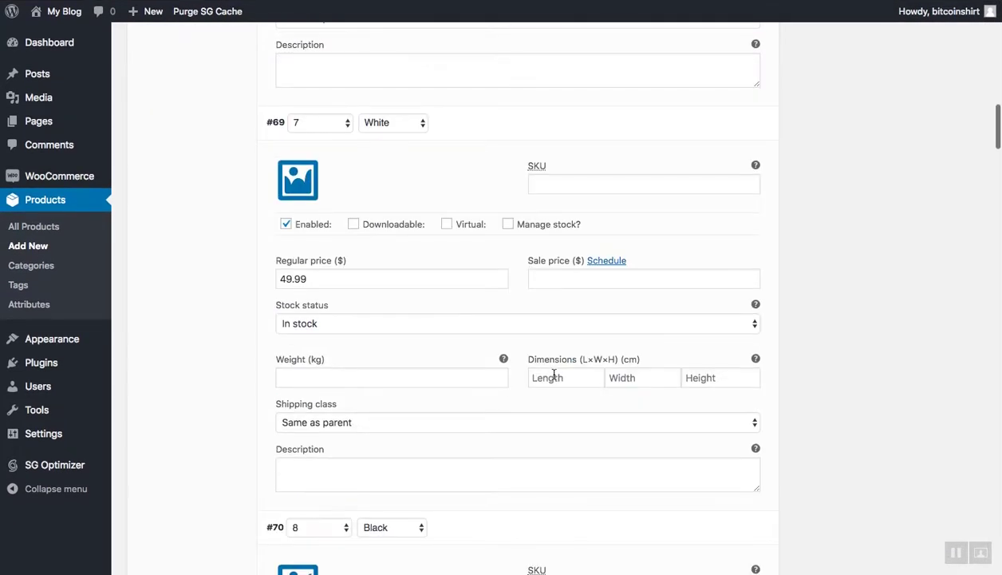
{"action": "scroll", "coordinate": [554, 380], "scroll_direction": "down", "scroll_amount": 6}
{"action": "scroll", "coordinate": [371, 360], "scroll_direction": "down", "scroll_amount": 5}
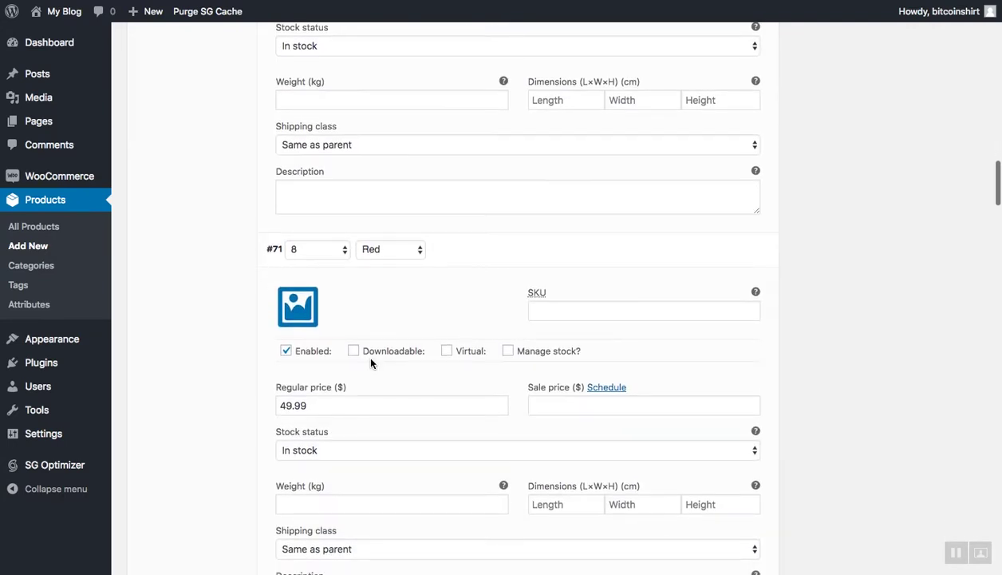
{"action": "scroll", "coordinate": [371, 441], "scroll_direction": "down", "scroll_amount": 2}
{"action": "scroll", "coordinate": [303, 464], "scroll_direction": "down", "scroll_amount": 1}
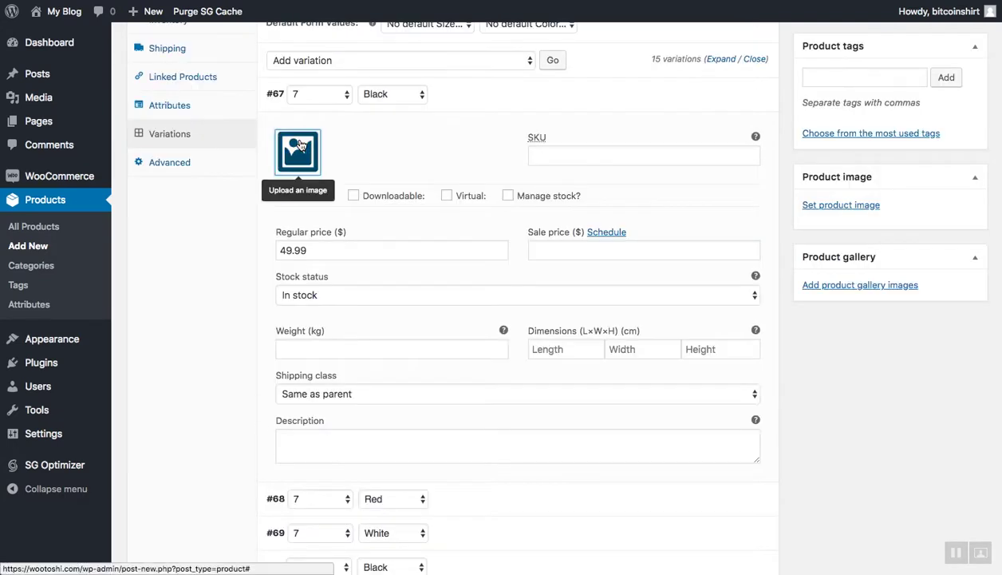
Upload the black LED shoe photo and set it as variation #67's image.
{"action": "left_click", "coordinate": [294, 153]}
{"action": "left_click", "coordinate": [67, 70]}
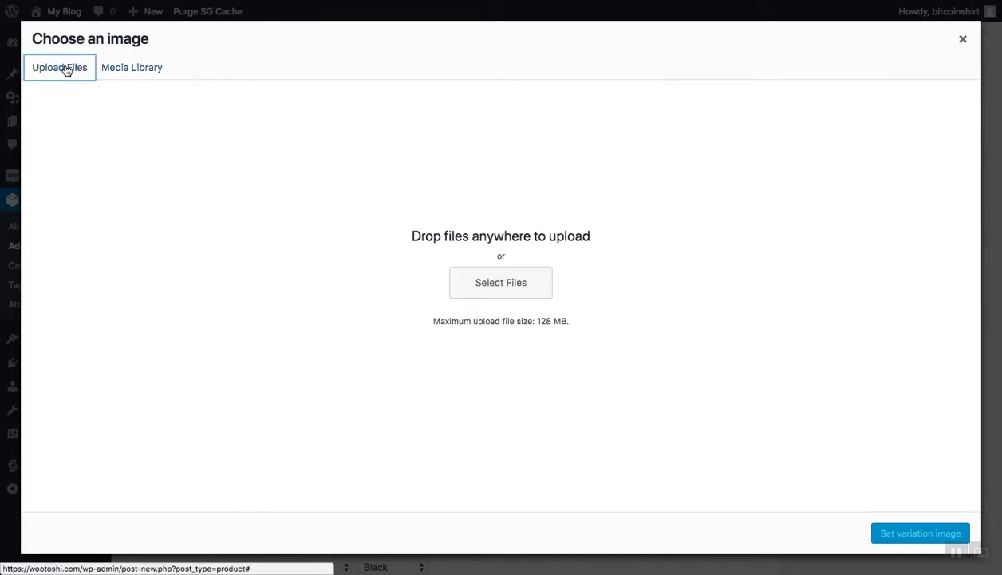
{"action": "left_click", "coordinate": [518, 273]}
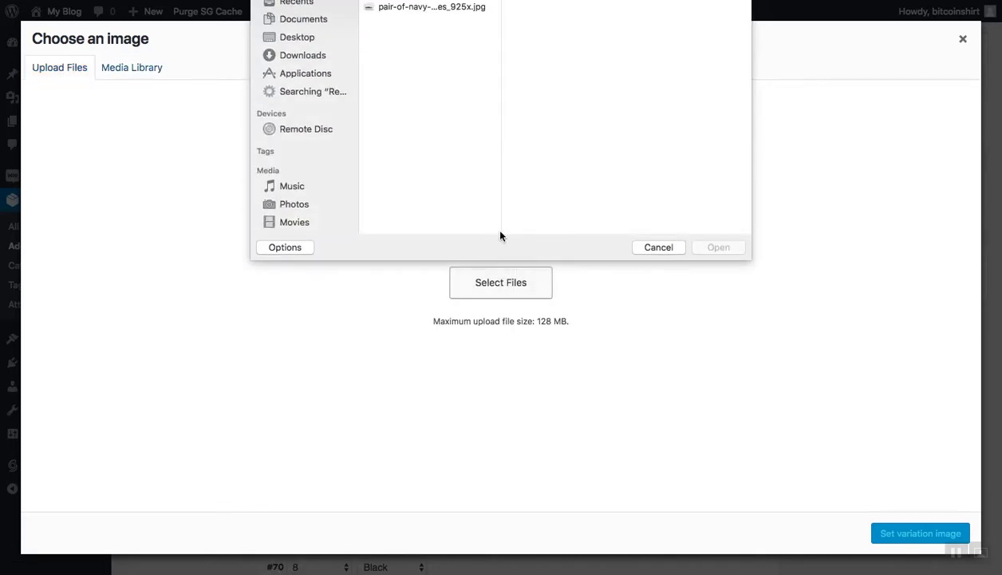
{"action": "left_click", "coordinate": [412, 67]}
{"action": "left_click", "coordinate": [716, 246]}
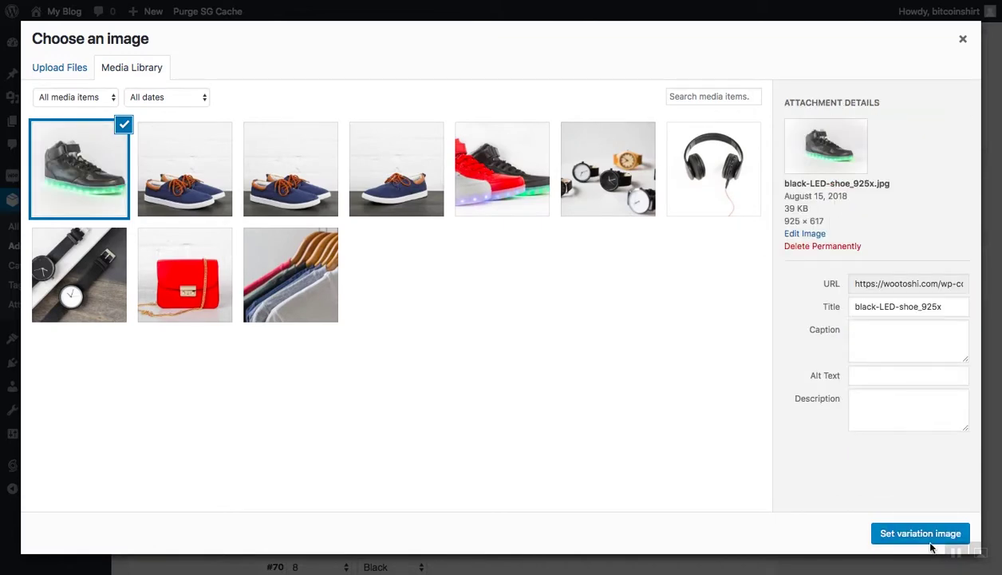
{"action": "left_click", "coordinate": [924, 536]}
Set the red shoe photo as variation #68's image.
{"action": "scroll", "coordinate": [582, 347], "scroll_direction": "down", "scroll_amount": 4}
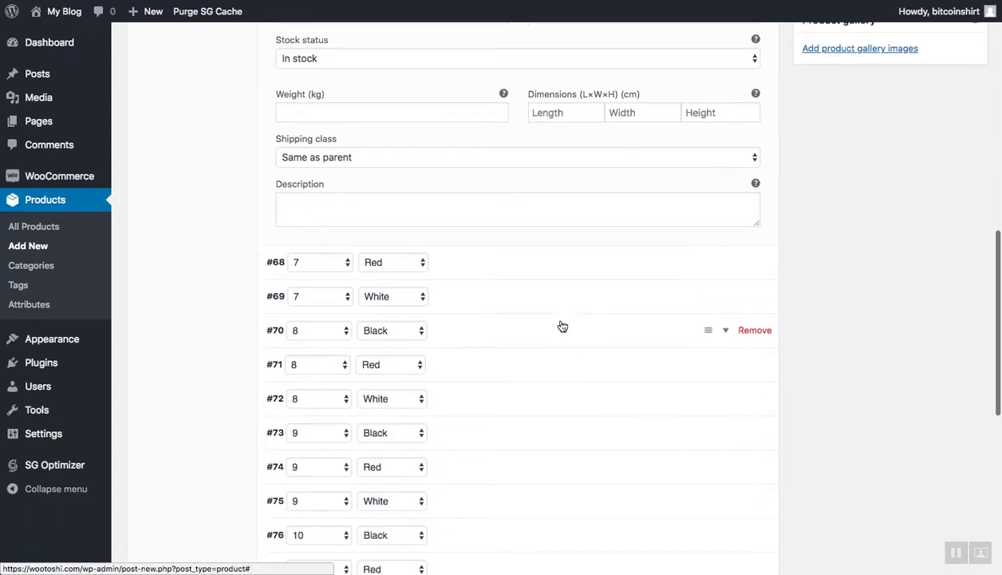
{"action": "left_click", "coordinate": [495, 257]}
{"action": "left_click", "coordinate": [292, 319]}
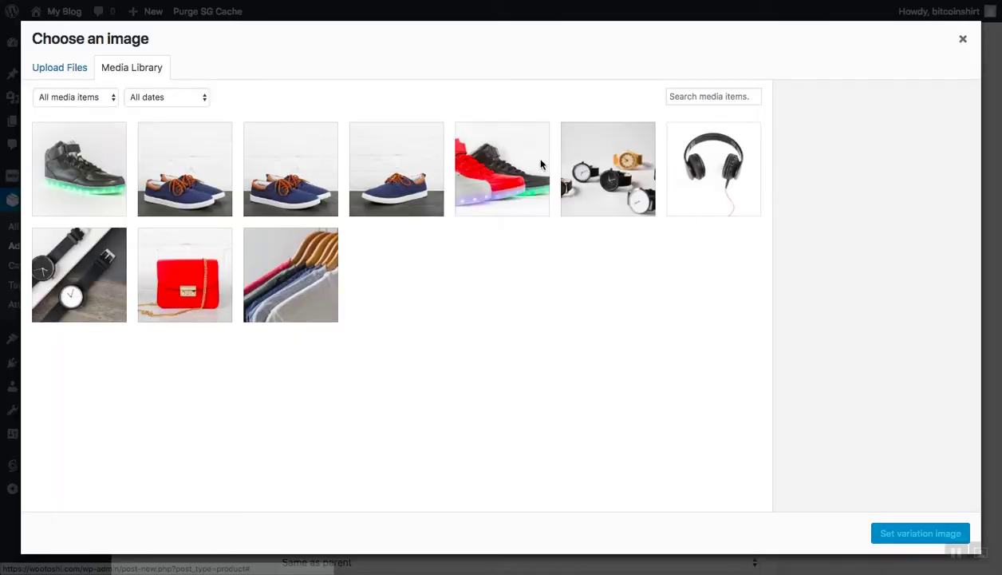
{"action": "left_click", "coordinate": [906, 533]}
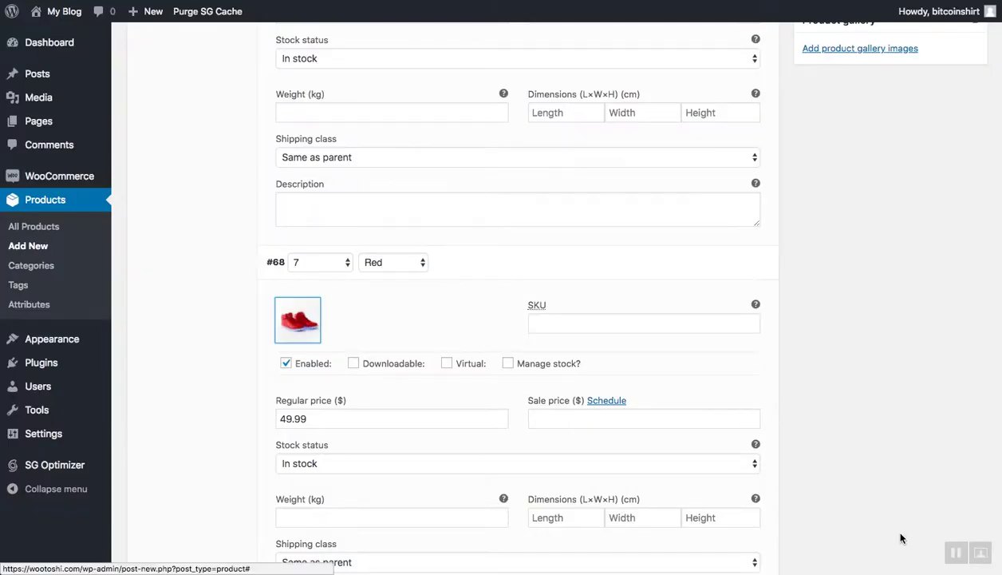
Upload the white lowtop LED shoe photo and set it as variation #69's image.
{"action": "scroll", "coordinate": [631, 423], "scroll_direction": "down", "scroll_amount": 5}
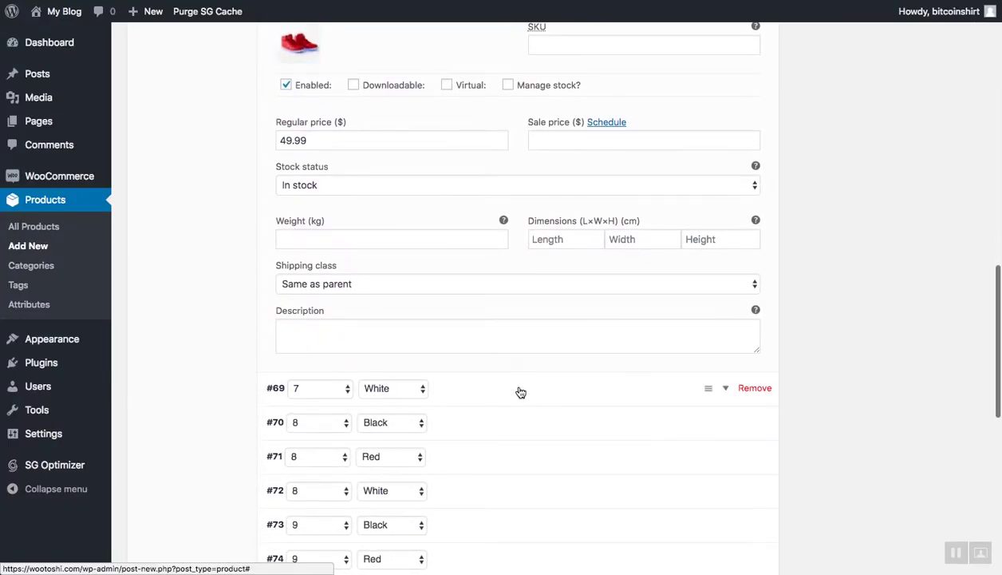
{"action": "left_click", "coordinate": [521, 391]}
{"action": "left_click", "coordinate": [299, 381]}
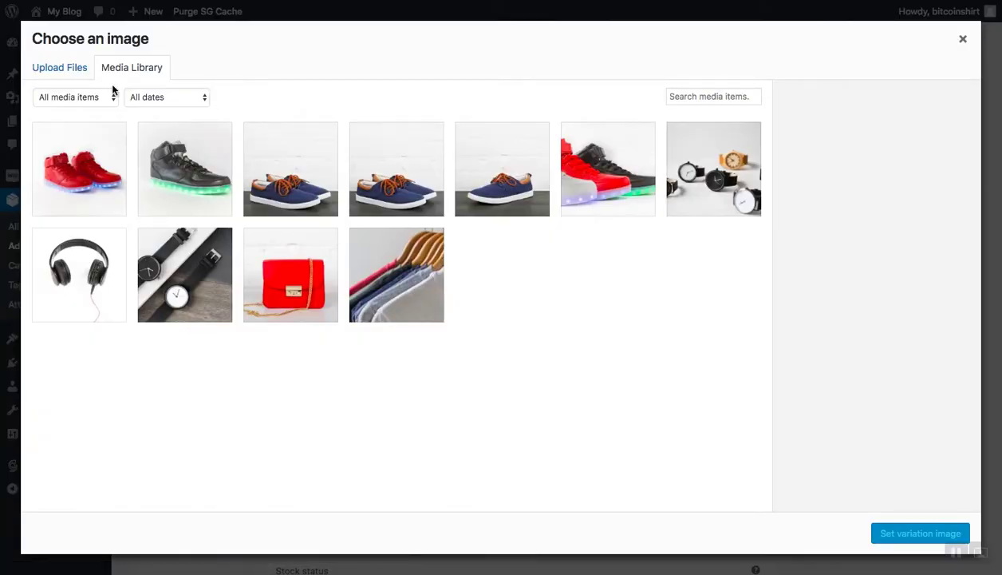
{"action": "left_click", "coordinate": [60, 67]}
{"action": "left_click", "coordinate": [488, 280]}
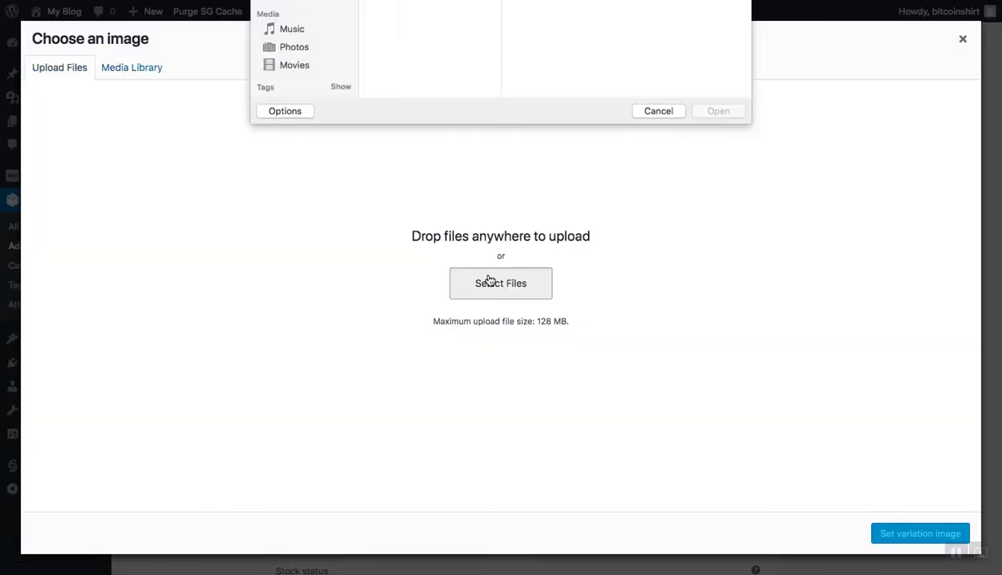
{"action": "left_click", "coordinate": [449, 20]}
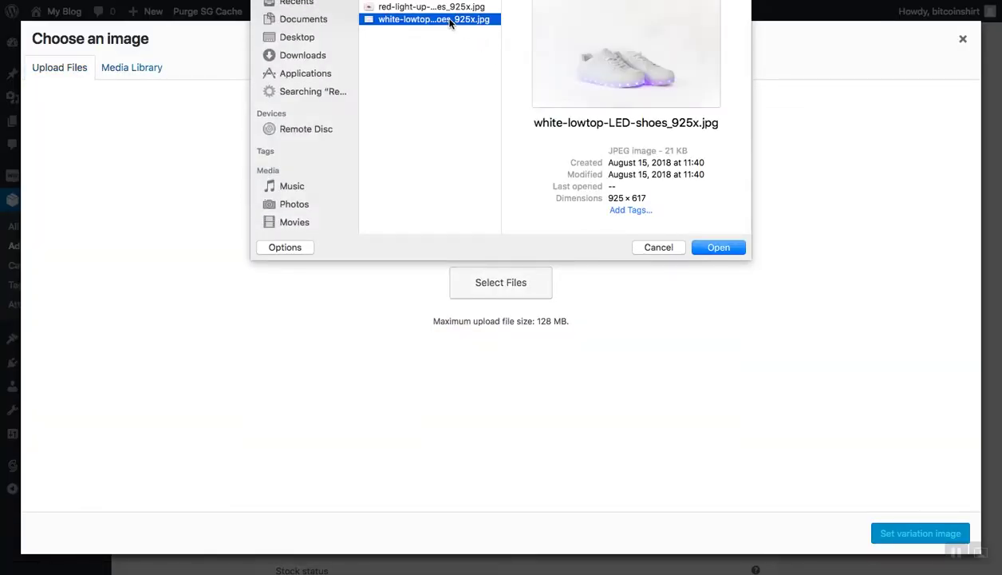
{"action": "double_click", "coordinate": [449, 21]}
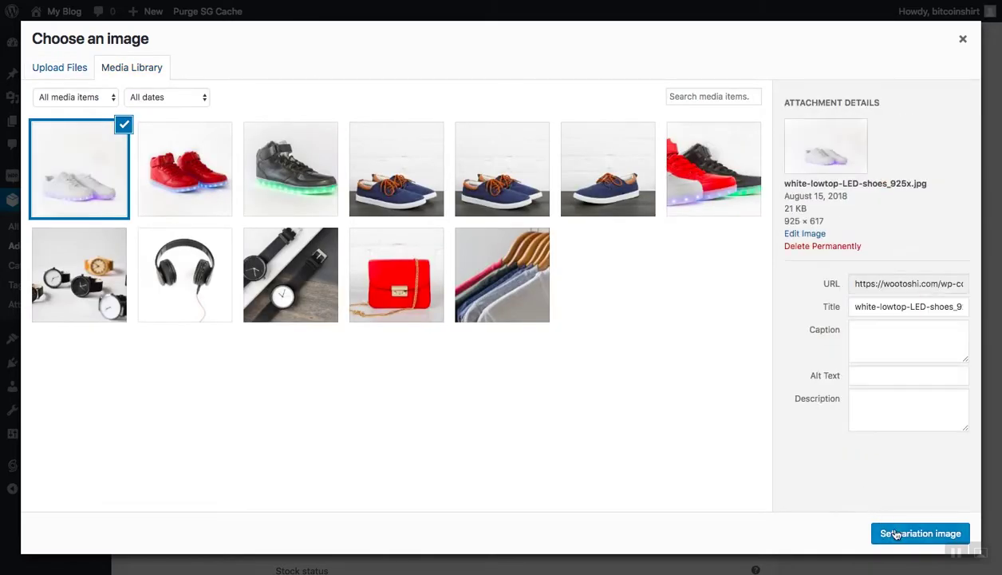
{"action": "left_click", "coordinate": [895, 534]}
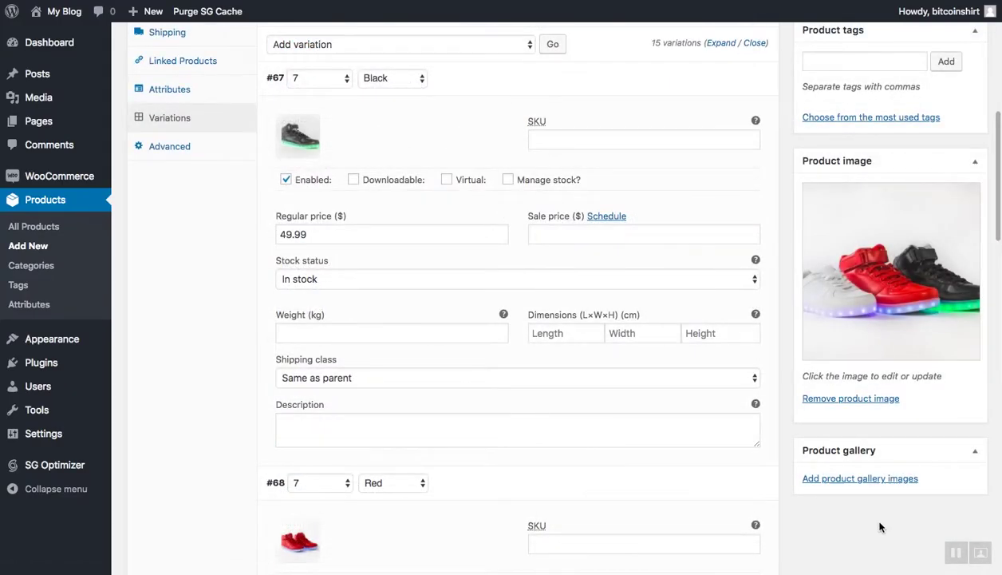
Add the black, red and white shoe photos to the product gallery.
{"action": "left_click", "coordinate": [868, 479]}
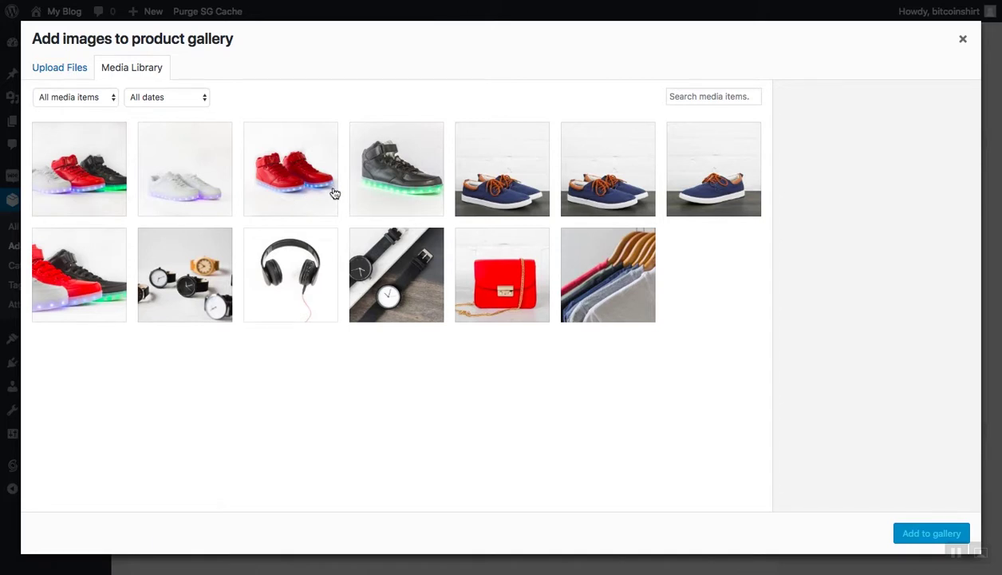
{"action": "left_click", "coordinate": [351, 185]}
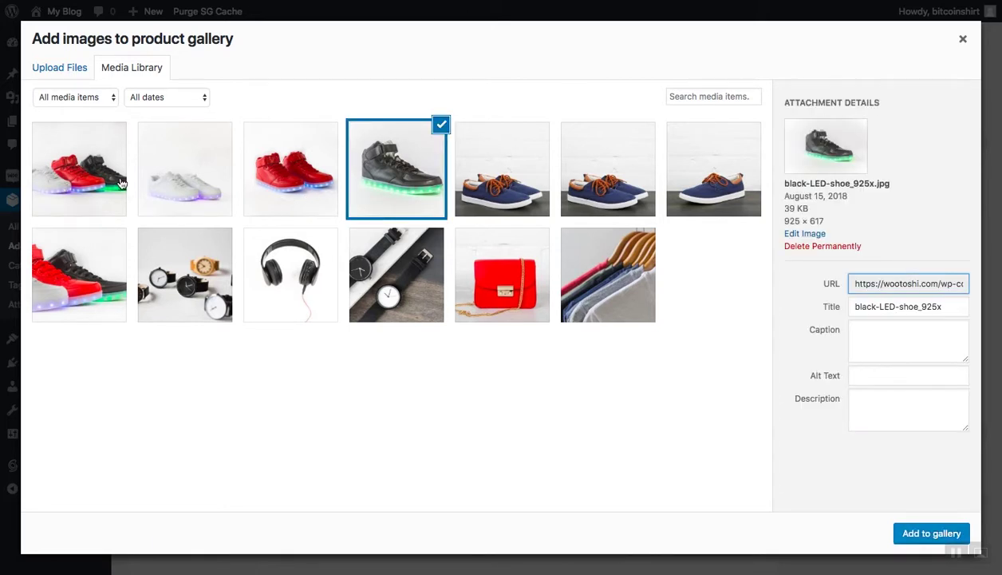
{"action": "left_click", "coordinate": [159, 185], "text": "shift"}
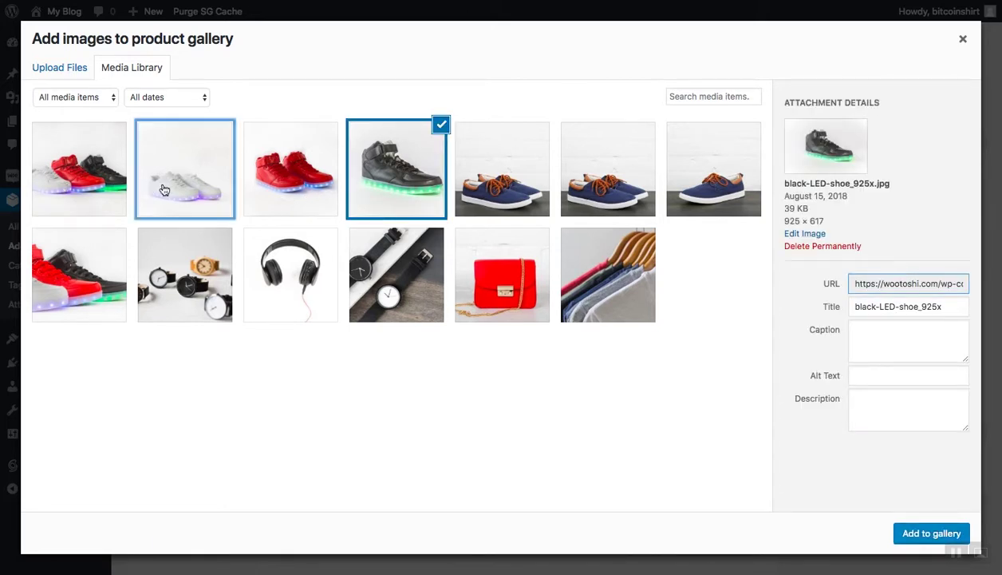
{"action": "left_click", "coordinate": [929, 534]}
{"action": "scroll", "coordinate": [884, 439], "scroll_direction": "down", "scroll_amount": 3}
Review the LED Sneakers page at $49.99 with its size and colour options, returning to the top.
{"action": "scroll", "coordinate": [883, 381], "scroll_direction": "up", "scroll_amount": 15}
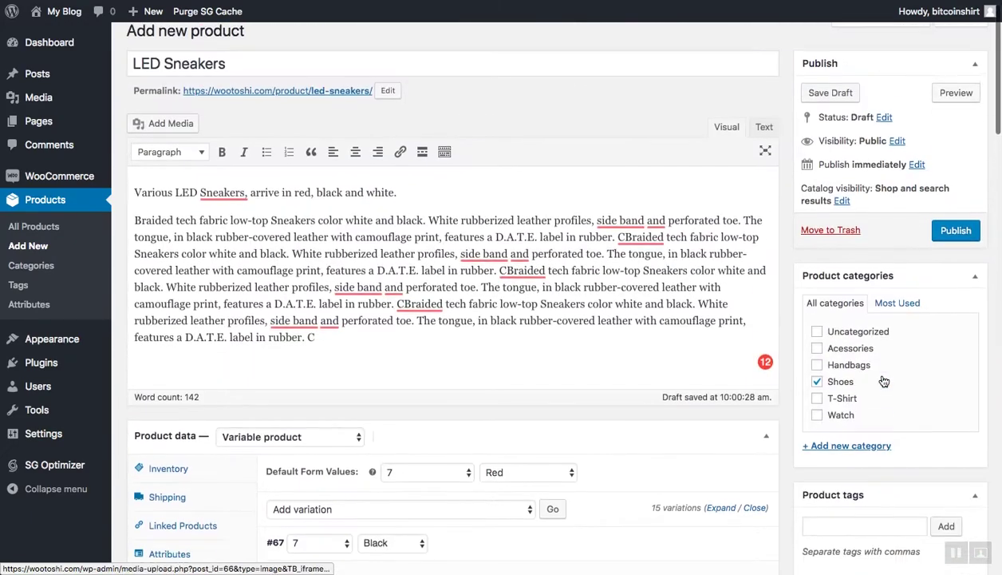
{"action": "scroll", "coordinate": [884, 381], "scroll_direction": "up", "scroll_amount": 1}
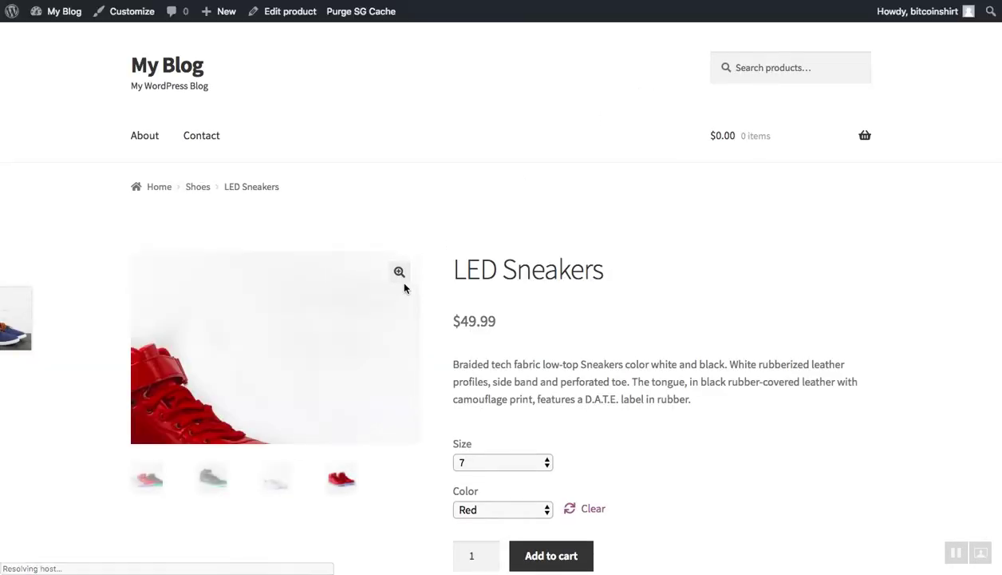
{"action": "scroll", "coordinate": [405, 288], "scroll_direction": "down", "scroll_amount": 2}
{"action": "scroll", "coordinate": [405, 288], "scroll_direction": "down", "scroll_amount": 3}
{"action": "scroll", "coordinate": [405, 288], "scroll_direction": "up", "scroll_amount": 1}
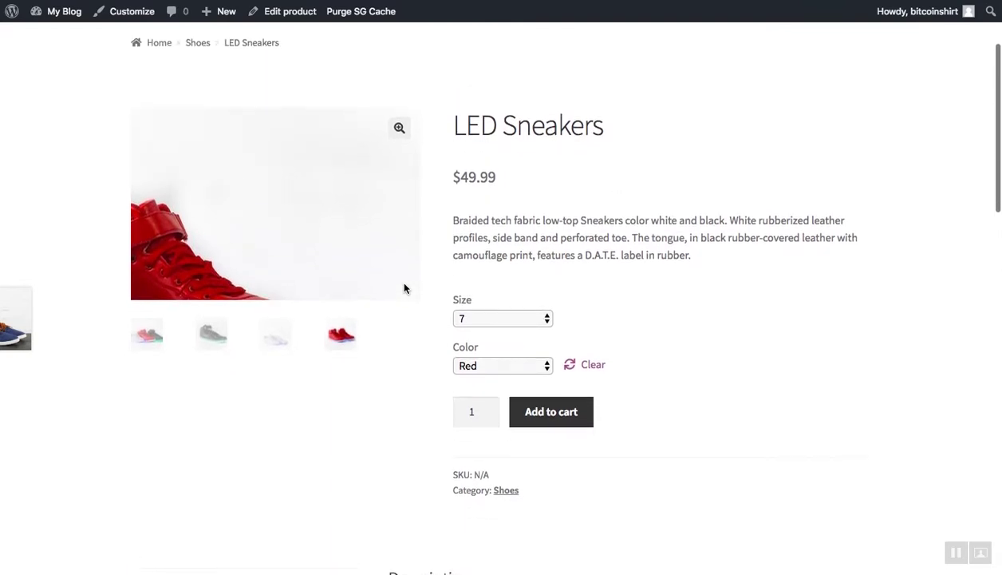
{"action": "scroll", "coordinate": [404, 288], "scroll_direction": "up", "scroll_amount": 2}
{"action": "mouse_move", "coordinate": [862, 112]}
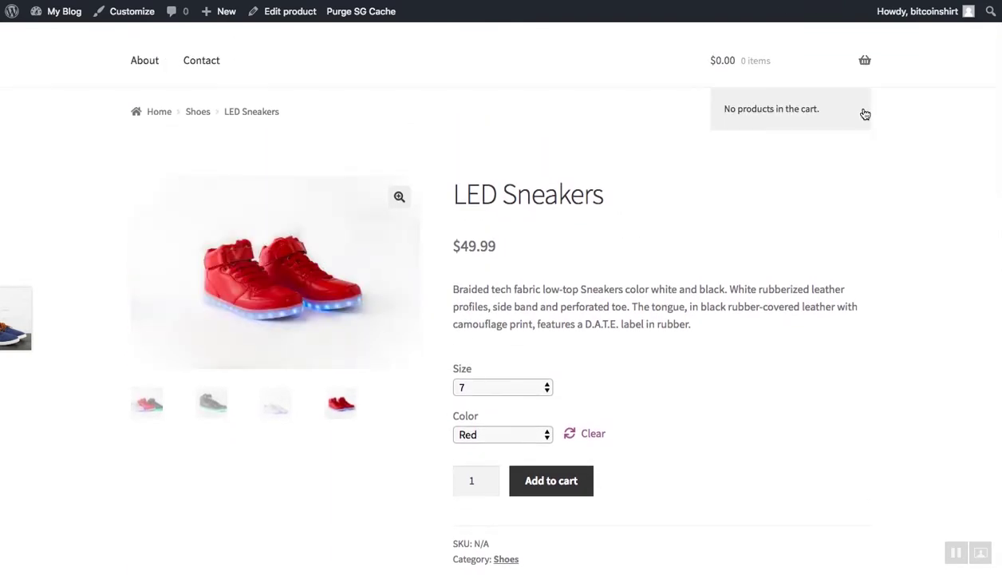
{"action": "scroll", "coordinate": [863, 114], "scroll_direction": "down", "scroll_amount": 1}
{"action": "scroll", "coordinate": [863, 113], "scroll_direction": "down", "scroll_amount": 9}
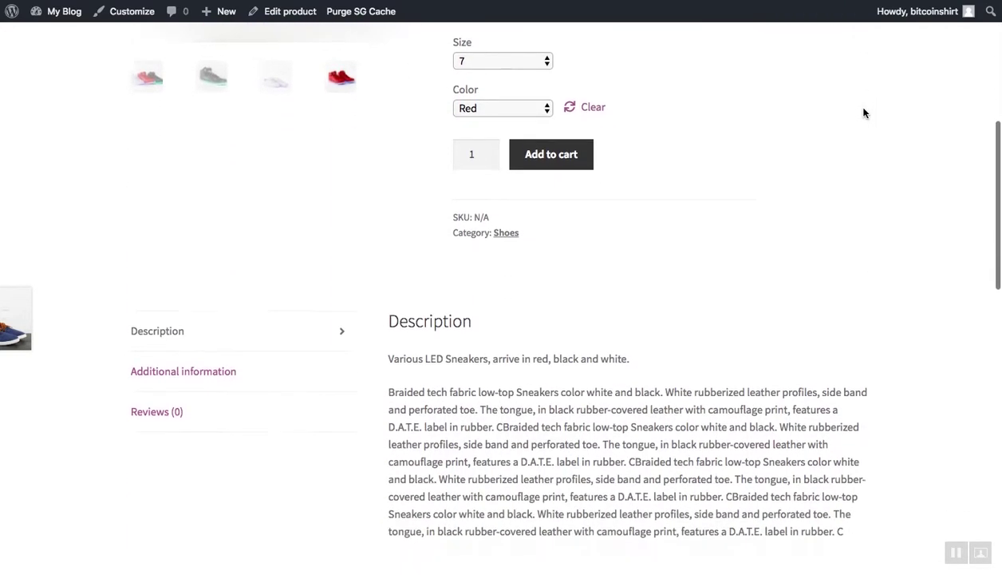
{"action": "scroll", "coordinate": [863, 113], "scroll_direction": "down", "scroll_amount": 8}
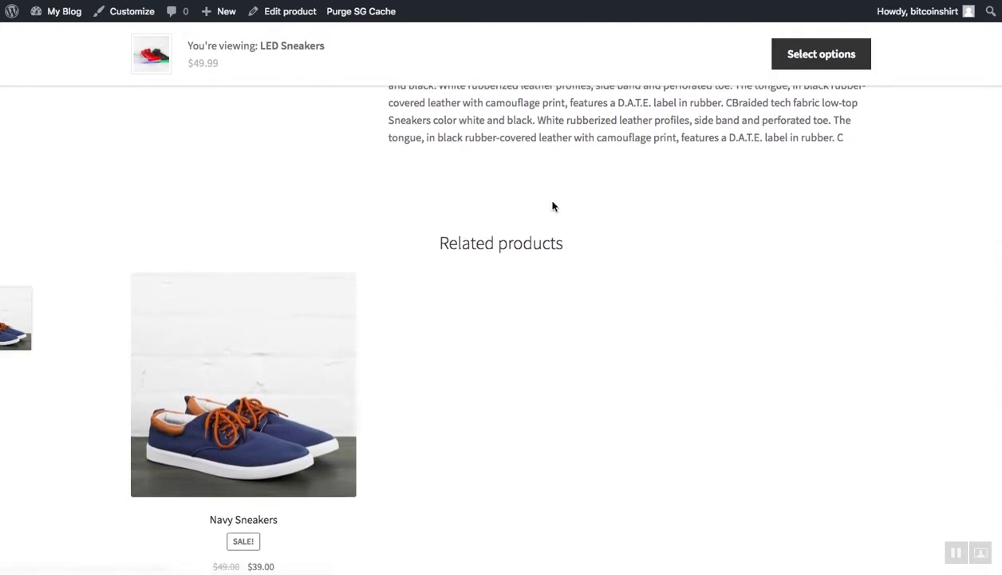
{"action": "scroll", "coordinate": [552, 204], "scroll_direction": "up", "scroll_amount": 8}
{"action": "scroll", "coordinate": [552, 202], "scroll_direction": "down", "scroll_amount": 11}
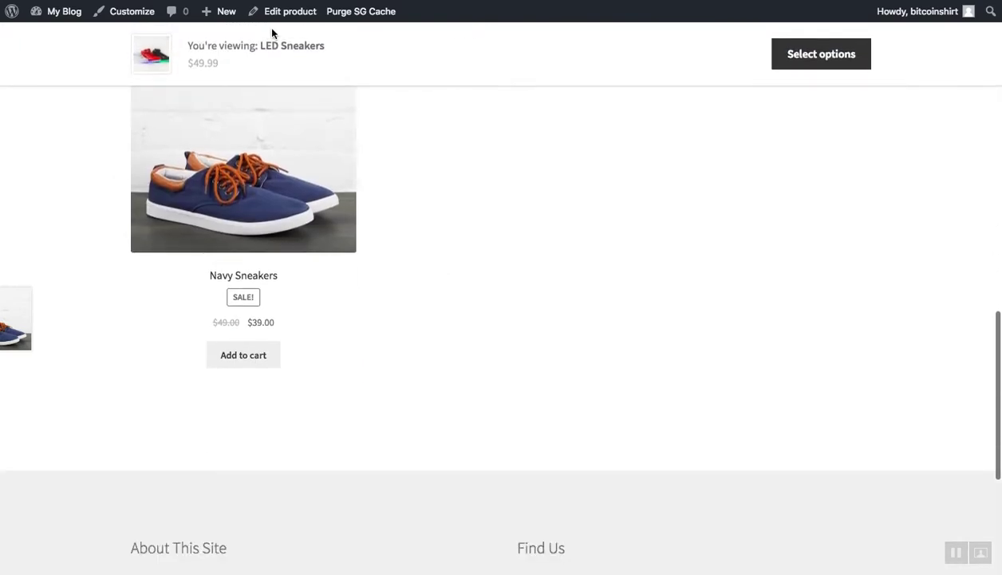
{"action": "left_click", "coordinate": [118, 53]}
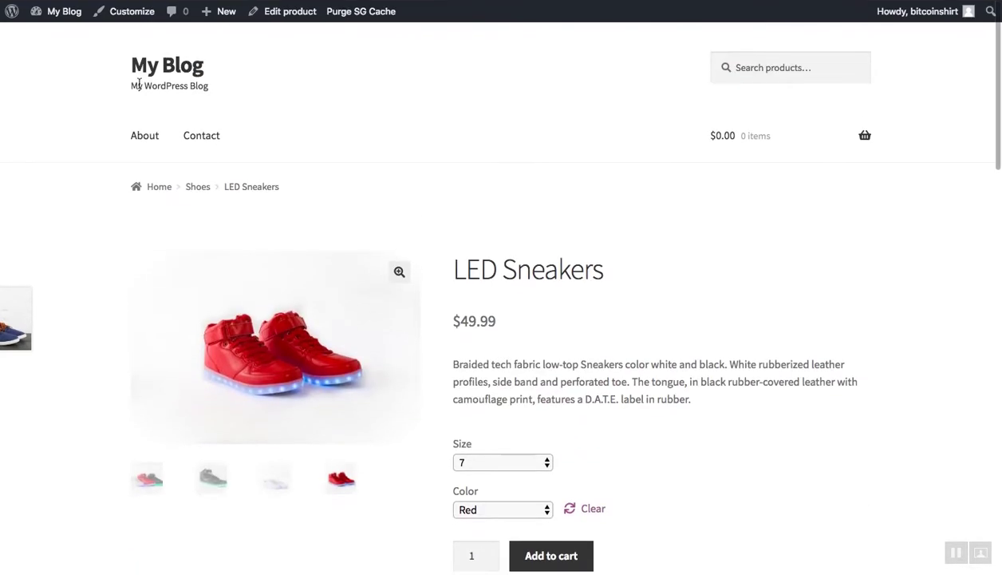
Browse the store homepage, which lists only the Shoes category.
{"action": "left_click", "coordinate": [164, 70]}
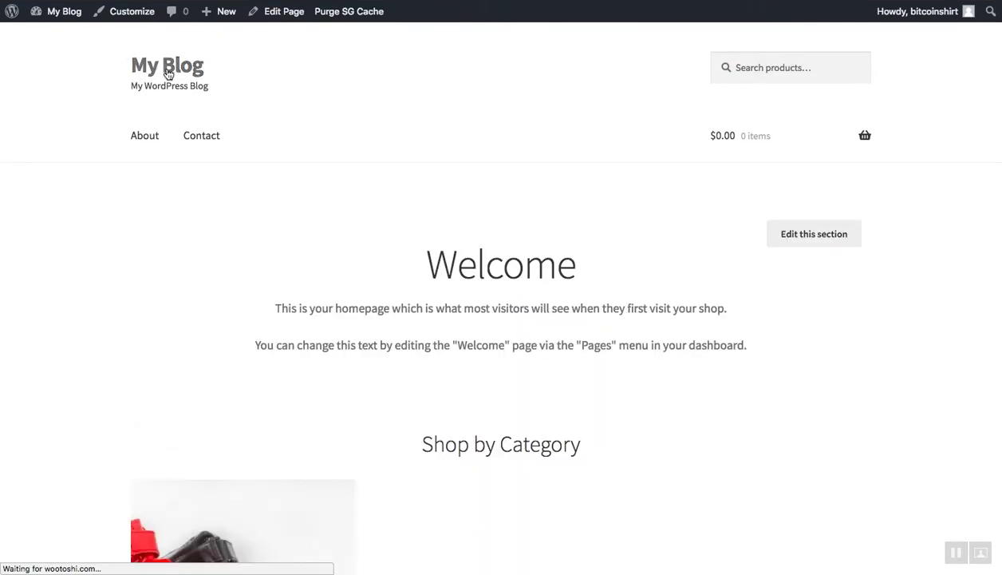
{"action": "scroll", "coordinate": [284, 230], "scroll_direction": "down", "scroll_amount": 5}
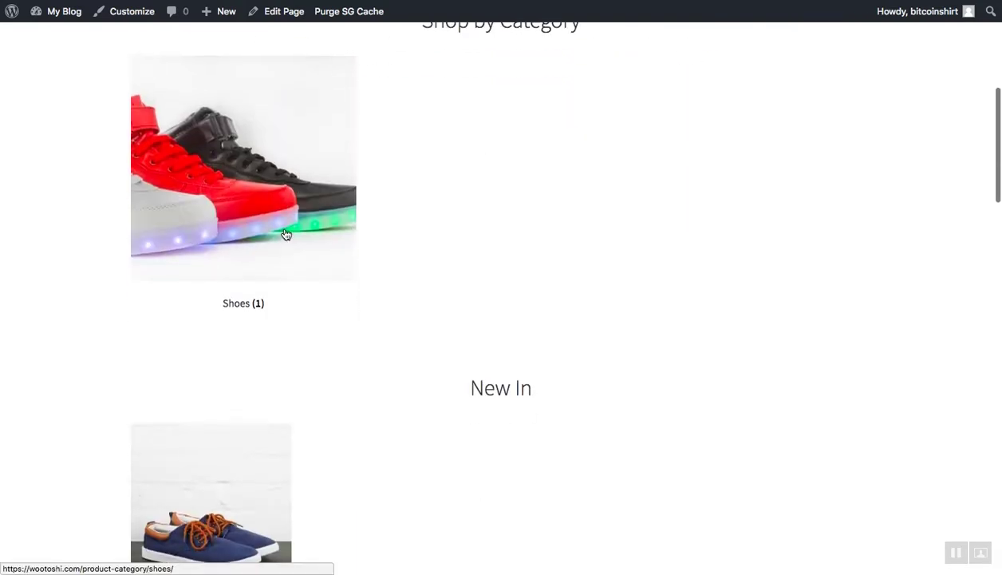
{"action": "scroll", "coordinate": [284, 231], "scroll_direction": "down", "scroll_amount": 2}
{"action": "scroll", "coordinate": [284, 231], "scroll_direction": "up", "scroll_amount": 2}
{"action": "scroll", "coordinate": [285, 233], "scroll_direction": "up", "scroll_amount": 2}
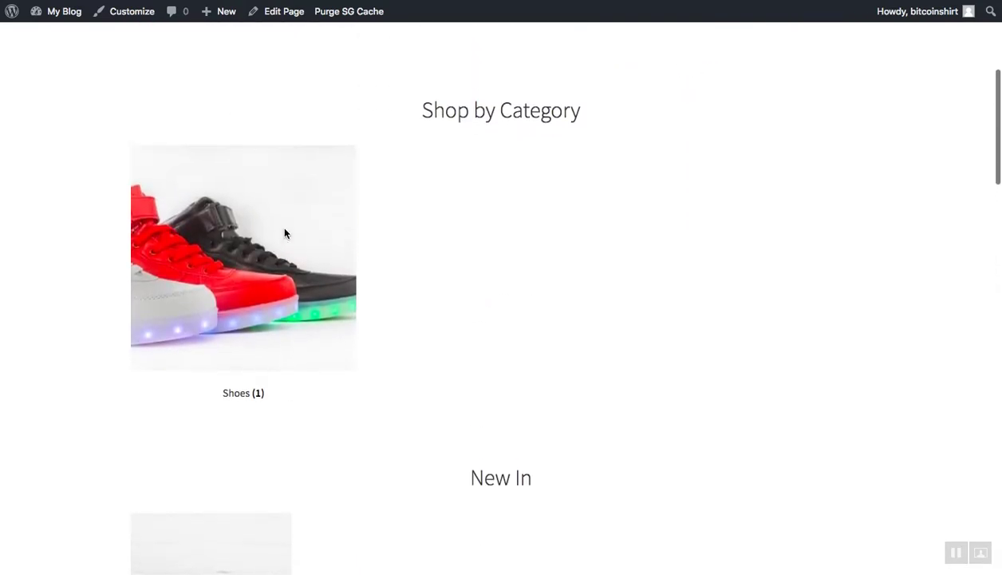
{"action": "left_click", "coordinate": [286, 231]}
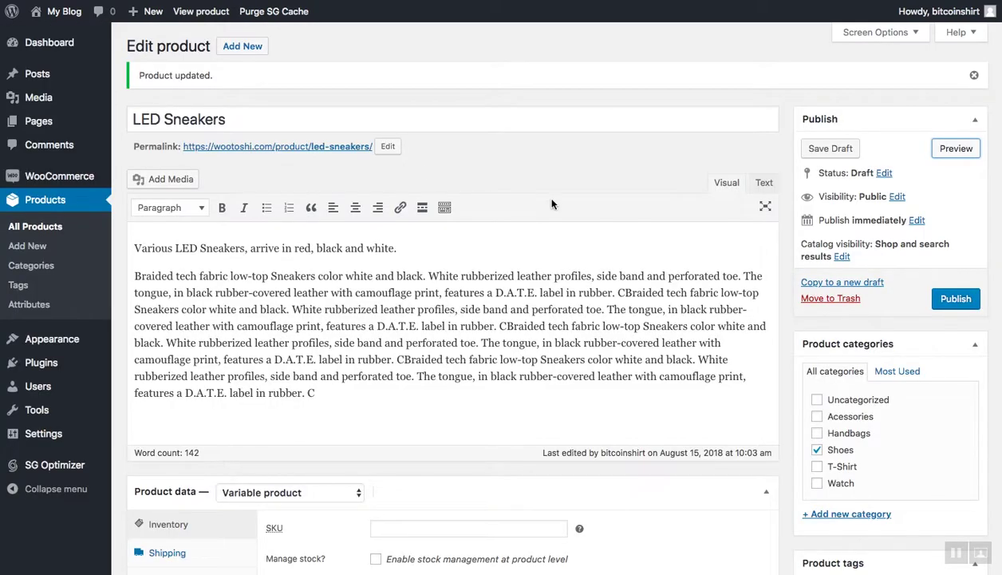
Open a blank Add new product form, then go to the All Products list.
{"action": "left_click", "coordinate": [266, 51]}
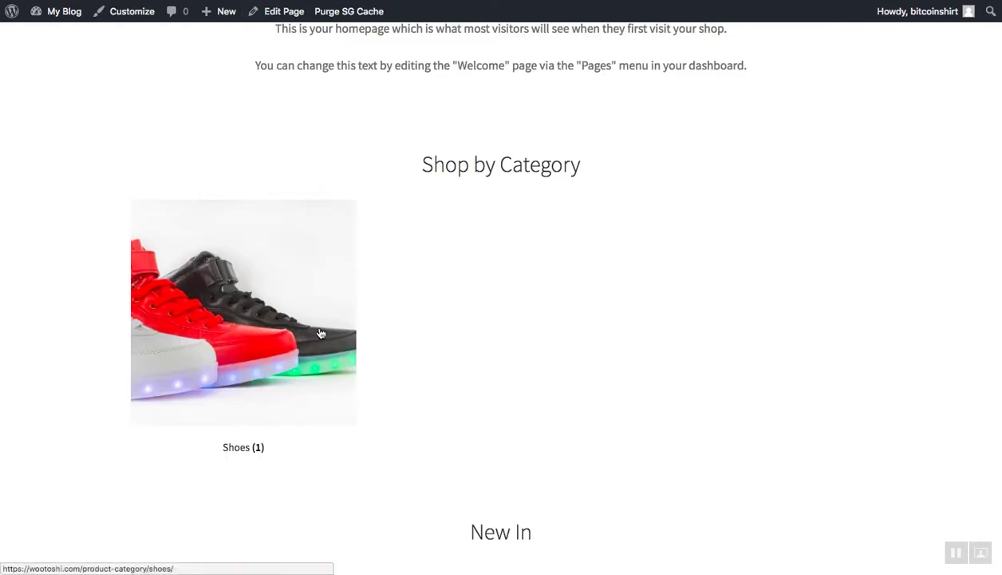
{"action": "scroll", "coordinate": [319, 331], "scroll_direction": "down", "scroll_amount": 5}
{"action": "scroll", "coordinate": [318, 332], "scroll_direction": "down", "scroll_amount": 10}
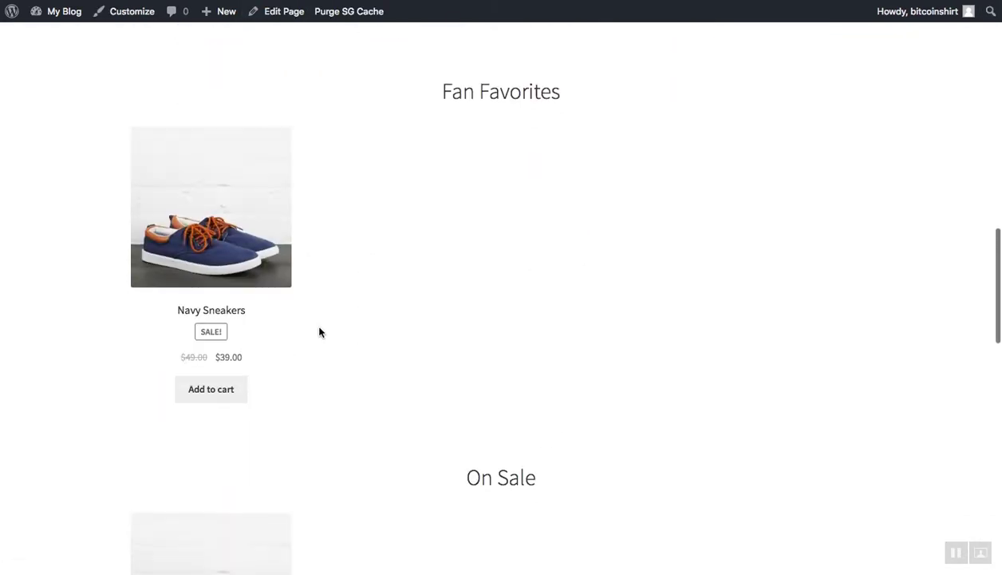
{"action": "scroll", "coordinate": [318, 332], "scroll_direction": "up", "scroll_amount": 15}
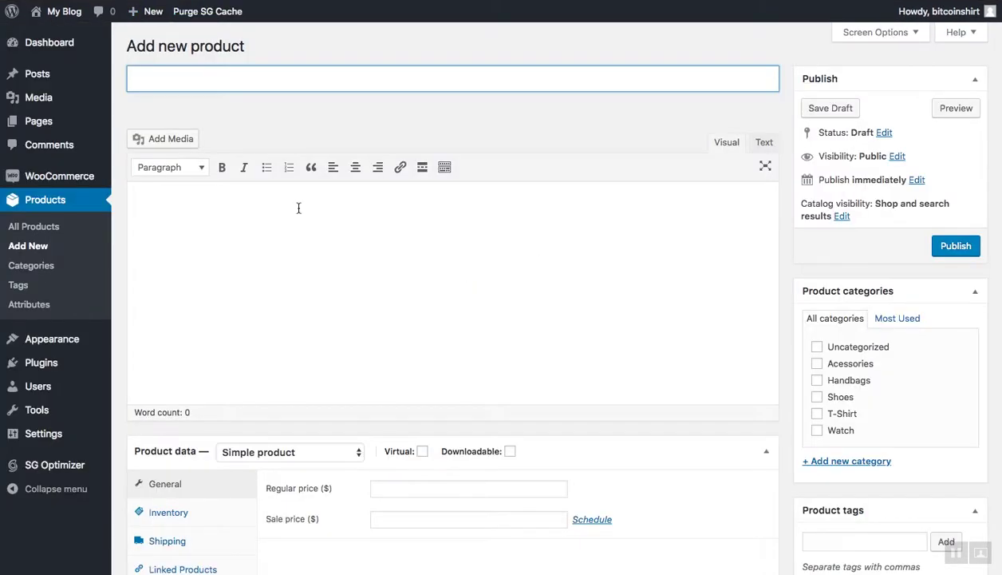
{"action": "left_click", "coordinate": [68, 228]}
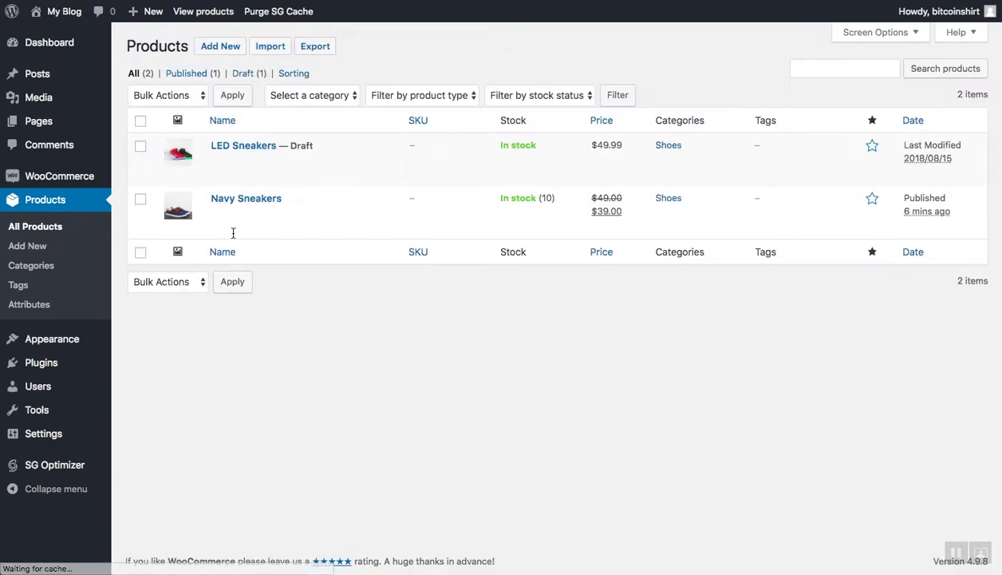
Start the Black Leather Hight-top shoes product, uploading a photo as its product image.
{"action": "left_click", "coordinate": [240, 47]}
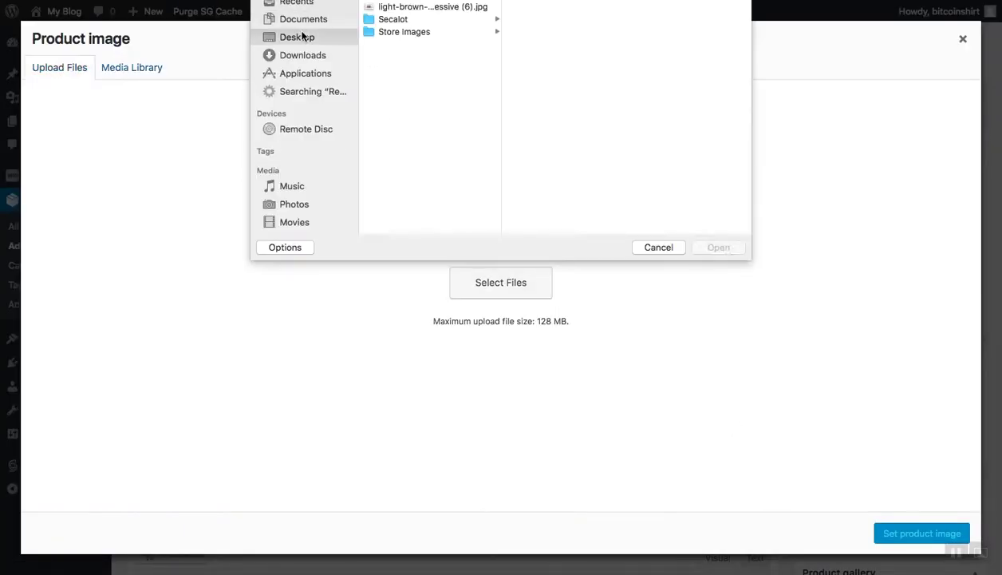
{"action": "left_click", "coordinate": [426, 9]}
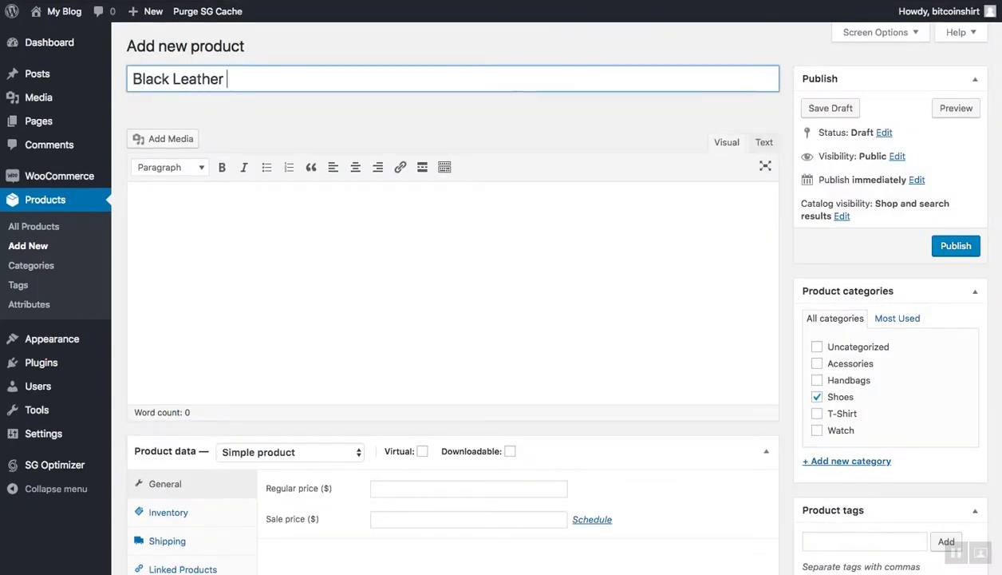
{"action": "type", "text": "Hight-top"}
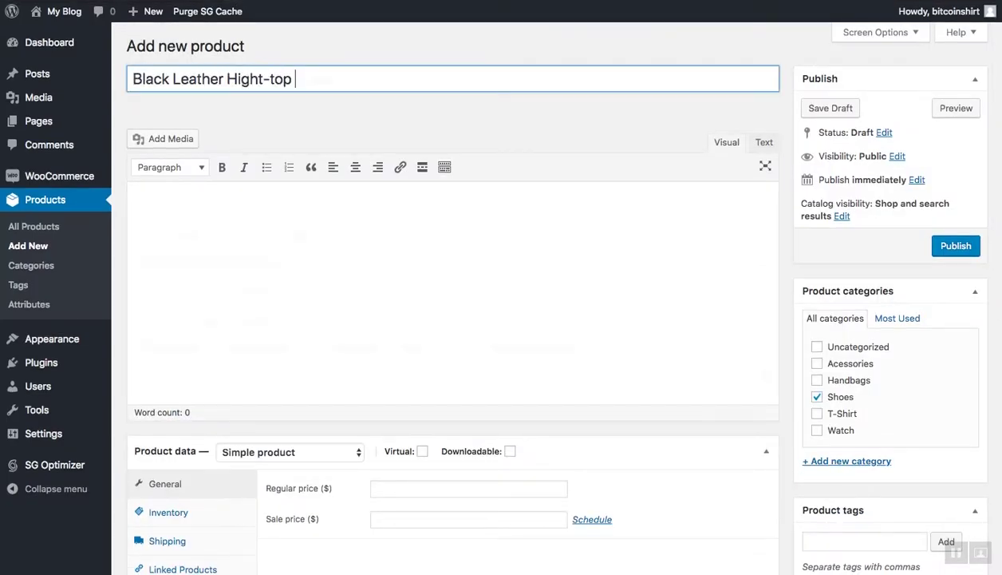
{"action": "type", "text": "shoes"}
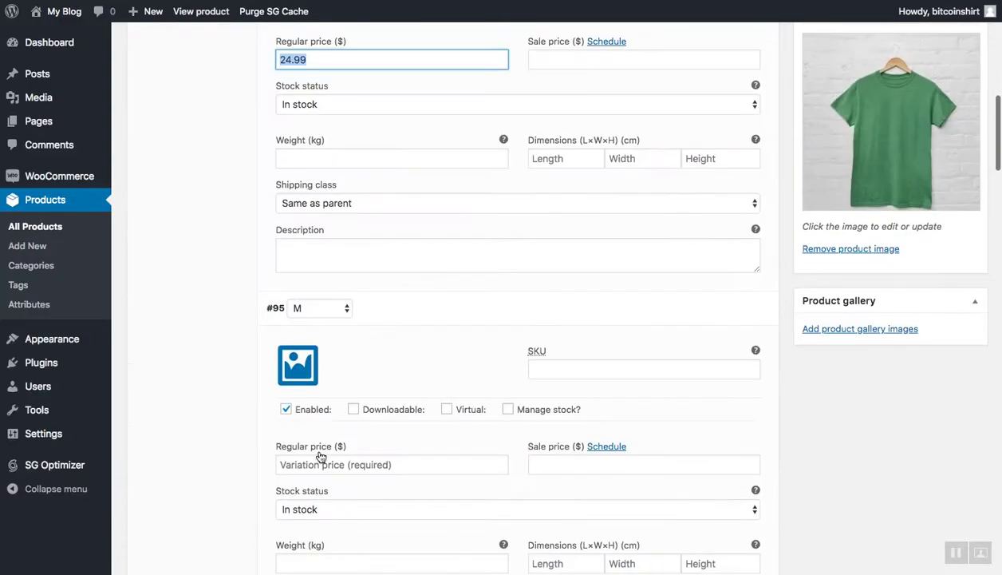
{"action": "scroll", "coordinate": [376, 322], "scroll_direction": "down", "scroll_amount": 10}
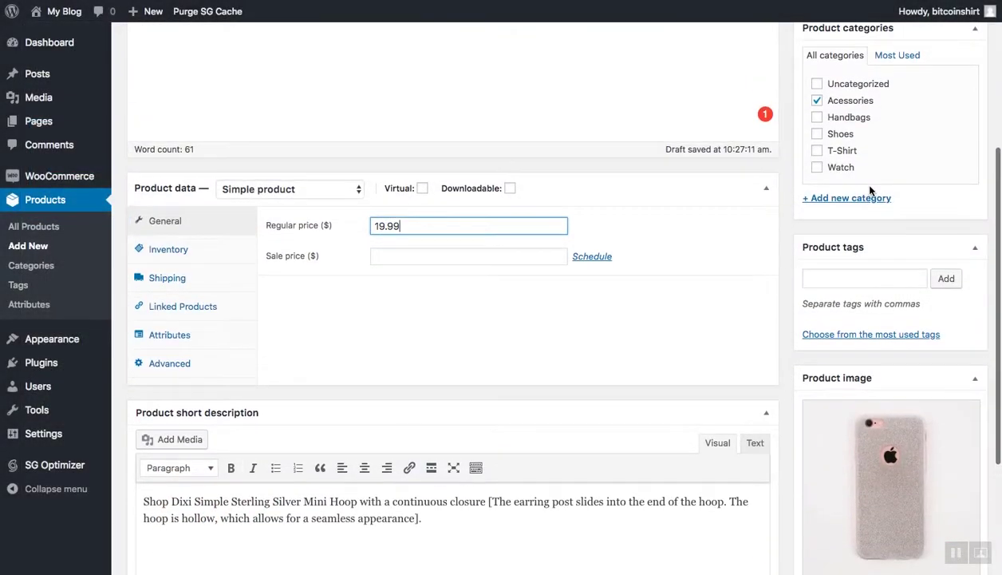
{"action": "scroll", "coordinate": [868, 130], "scroll_direction": "up", "scroll_amount": 5}
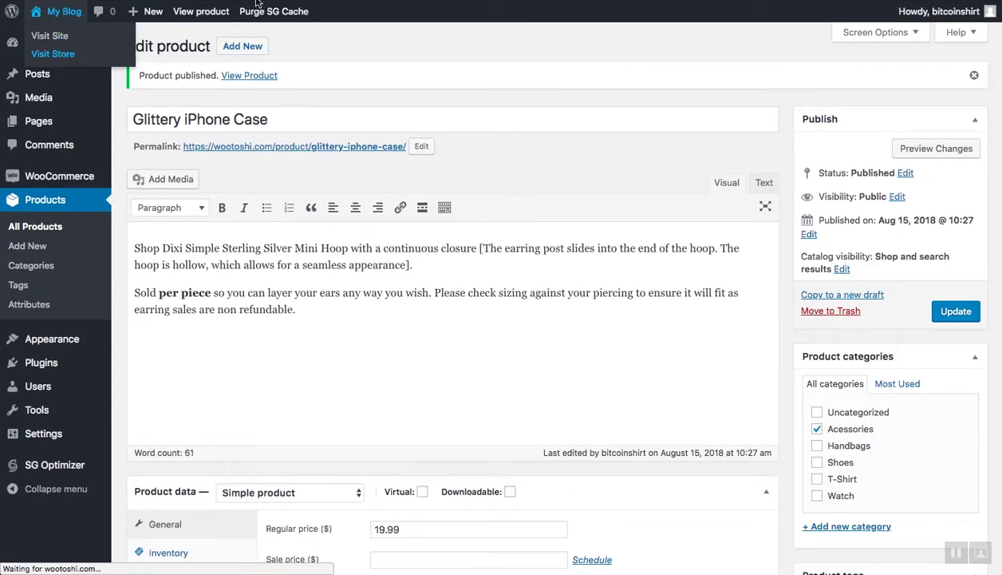
Scroll through the Shop page's grid of 13 products.
{"action": "scroll", "coordinate": [347, 178], "scroll_direction": "down", "scroll_amount": 5}
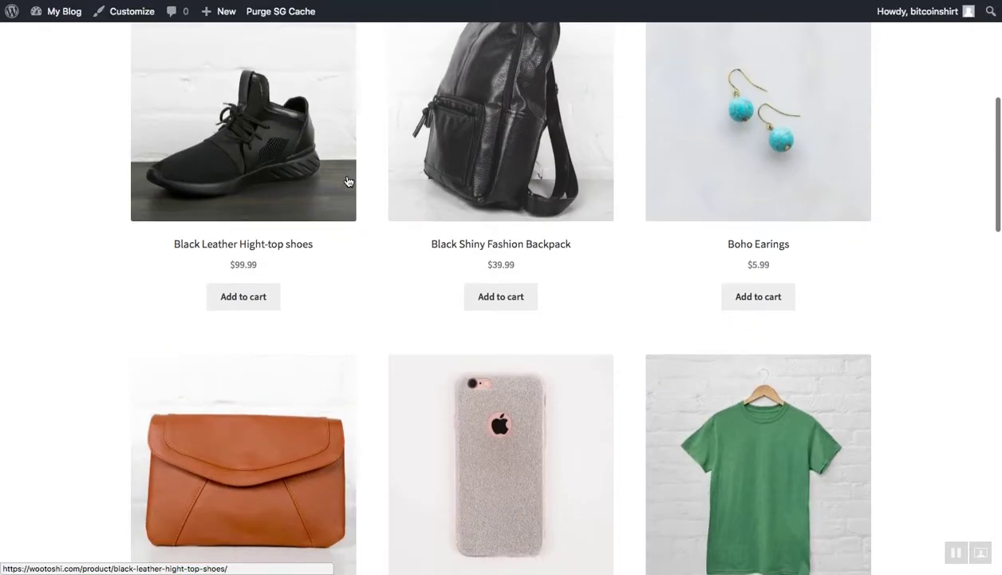
{"action": "scroll", "coordinate": [348, 181], "scroll_direction": "down", "scroll_amount": 12}
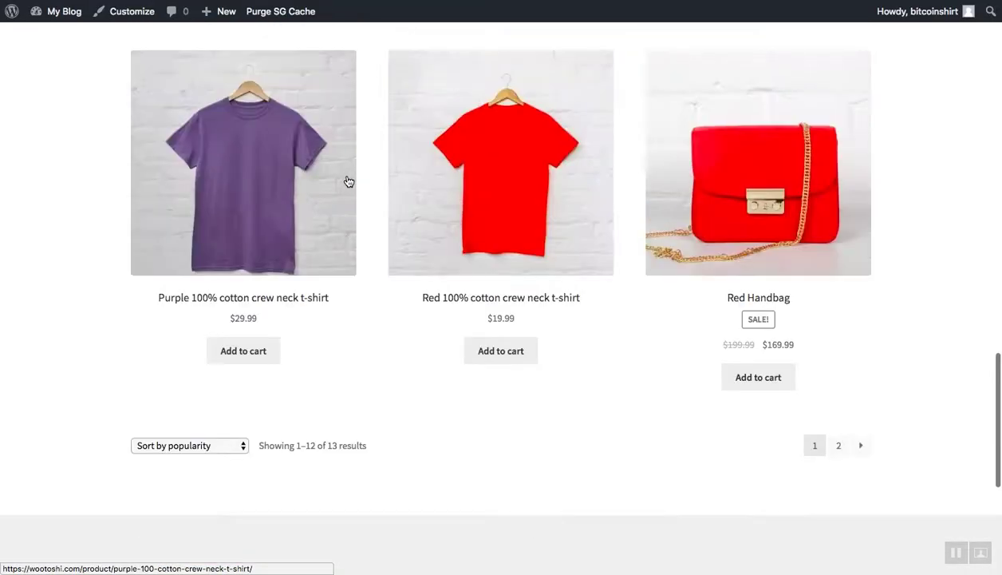
{"action": "scroll", "coordinate": [347, 181], "scroll_direction": "up", "scroll_amount": 15}
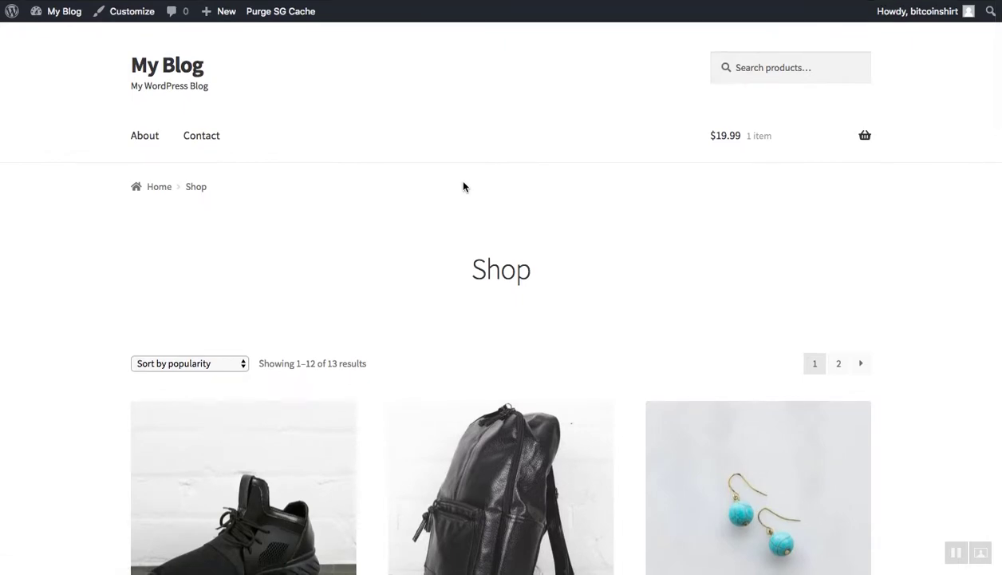
{"action": "scroll", "coordinate": [464, 187], "scroll_direction": "down", "scroll_amount": 4}
{"action": "scroll", "coordinate": [464, 187], "scroll_direction": "up", "scroll_amount": 1}
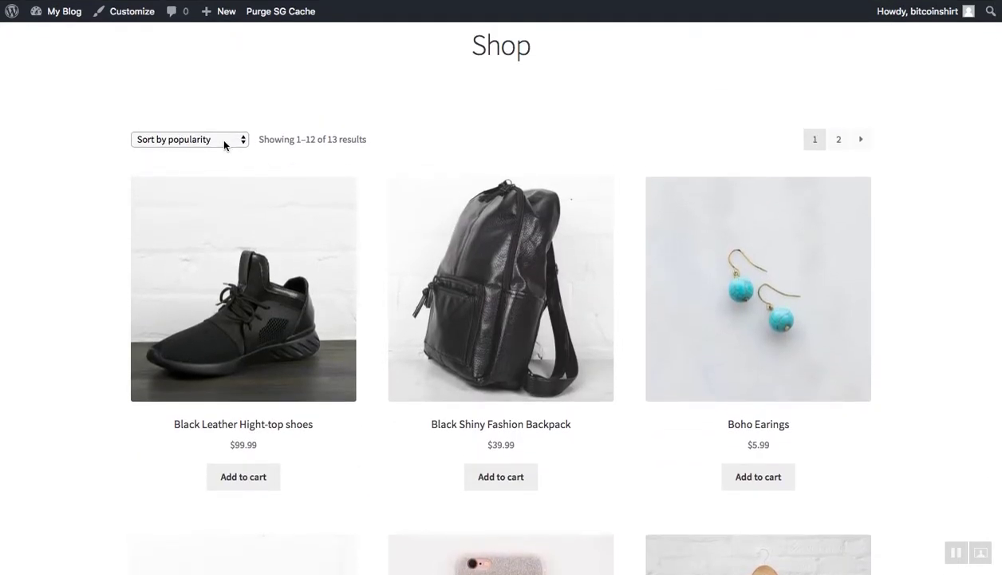
{"action": "scroll", "coordinate": [390, 212], "scroll_direction": "down", "scroll_amount": 15}
{"action": "scroll", "coordinate": [389, 212], "scroll_direction": "up", "scroll_amount": 8}
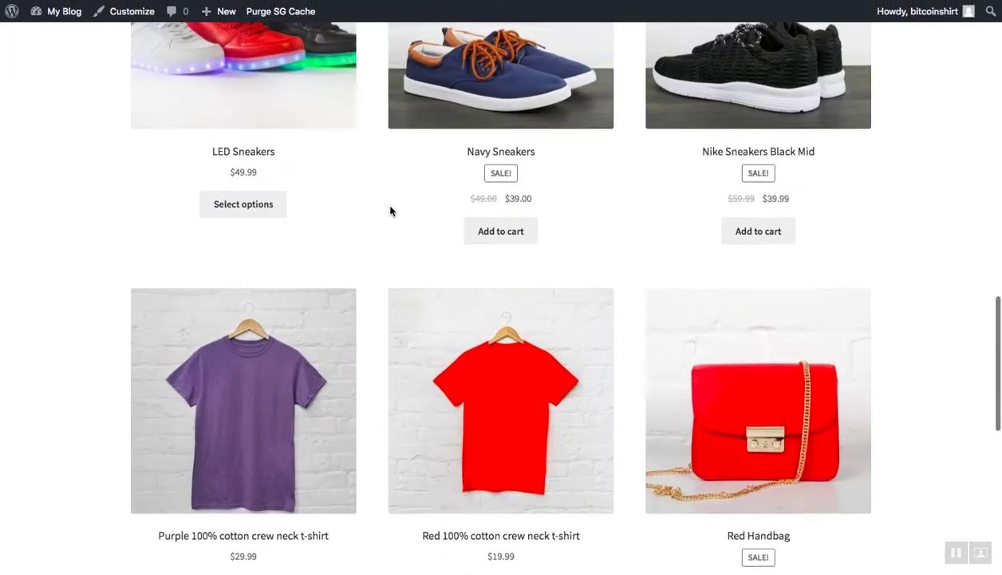
{"action": "scroll", "coordinate": [390, 211], "scroll_direction": "up", "scroll_amount": 10}
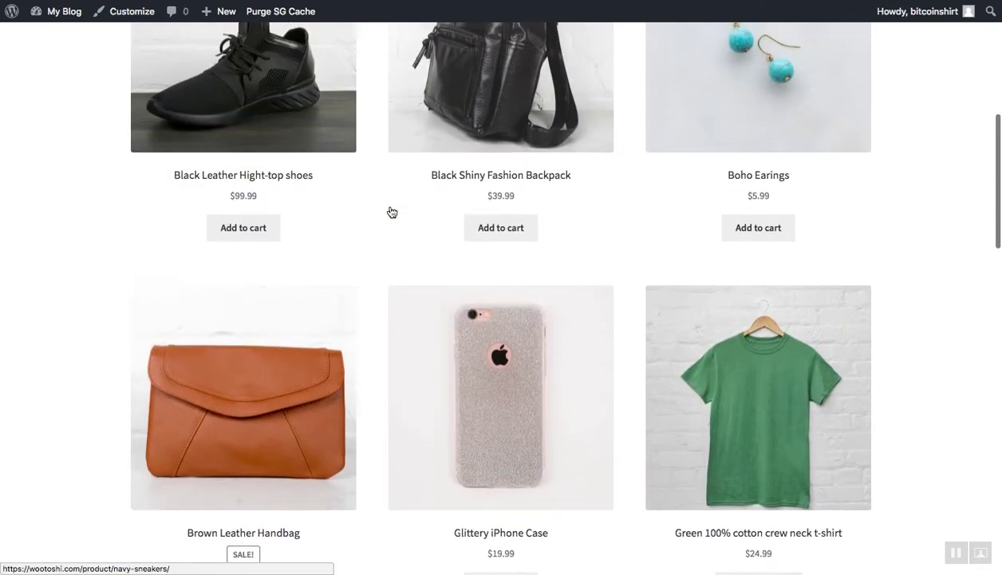
{"action": "scroll", "coordinate": [391, 212], "scroll_direction": "up", "scroll_amount": 6}
Check the homepage's Accessories, Handbags and Shoes categories and open Welcome for editing.
{"action": "left_click", "coordinate": [177, 70]}
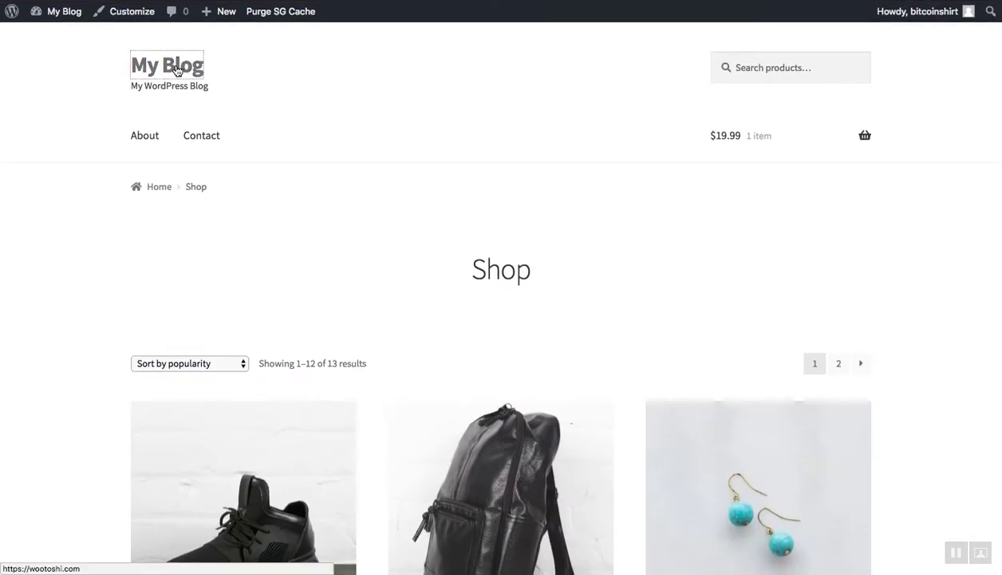
{"action": "scroll", "coordinate": [370, 288], "scroll_direction": "down", "scroll_amount": 8}
{"action": "scroll", "coordinate": [370, 287], "scroll_direction": "up", "scroll_amount": 3}
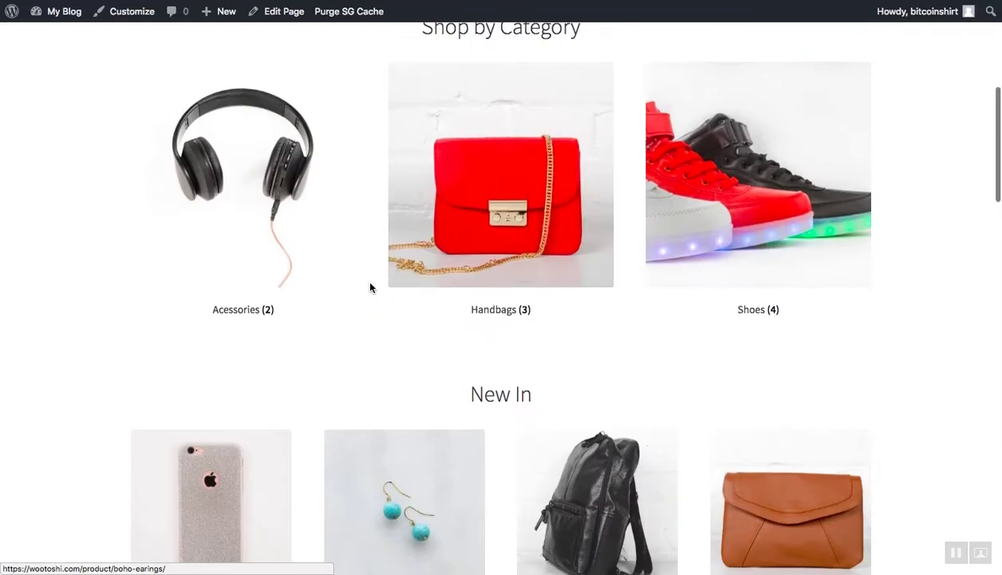
{"action": "scroll", "coordinate": [370, 288], "scroll_direction": "up", "scroll_amount": 1}
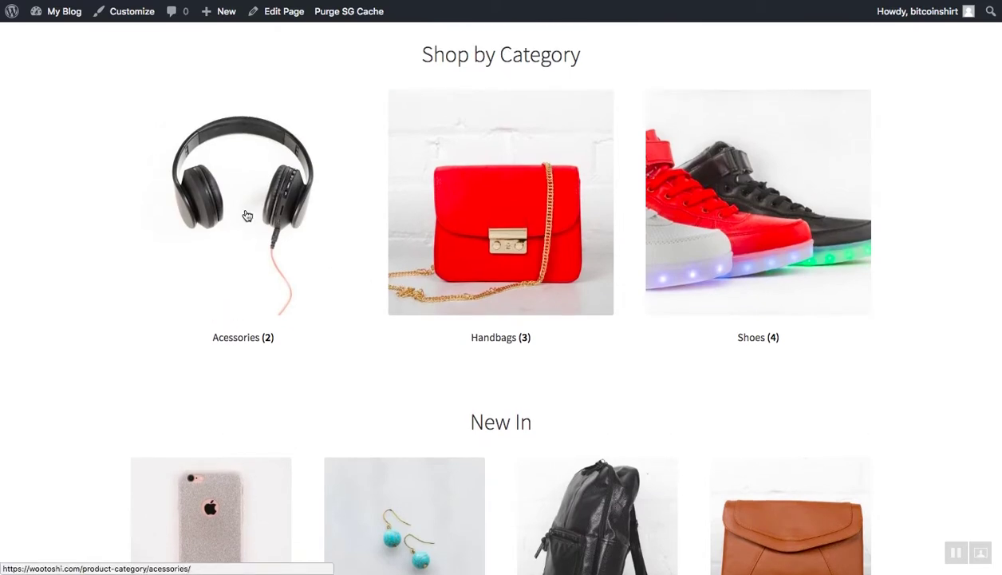
{"action": "scroll", "coordinate": [248, 216], "scroll_direction": "up", "scroll_amount": 3}
{"action": "scroll", "coordinate": [307, 123], "scroll_direction": "up", "scroll_amount": 7}
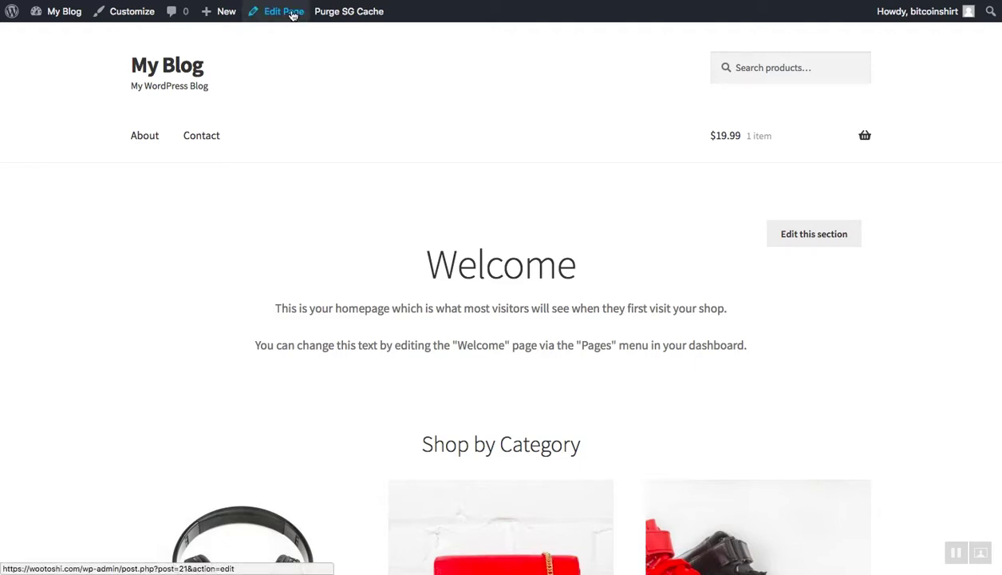
{"action": "left_click", "coordinate": [284, 11]}
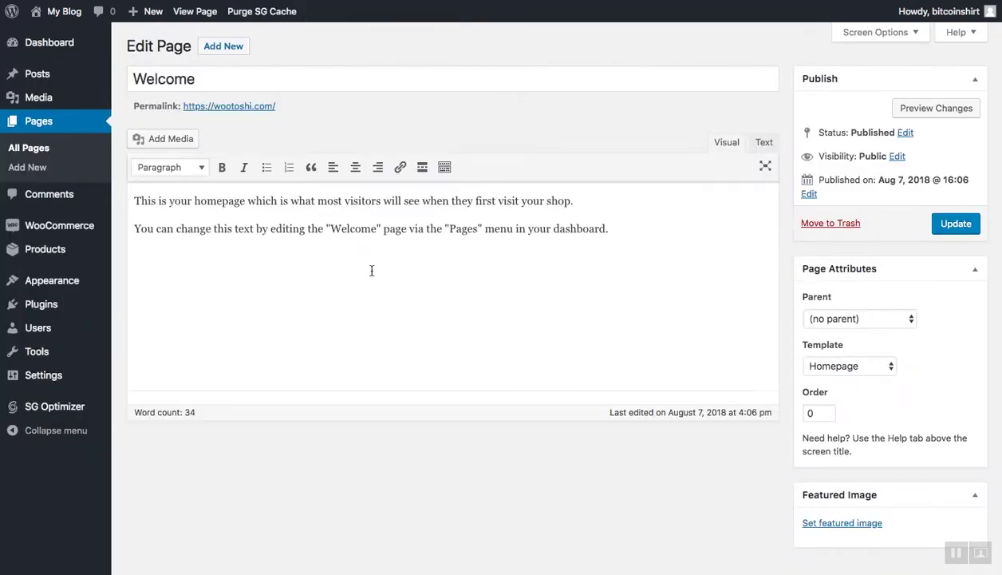
Retitle the homepage 'Welcome to Wootoshi'.
{"action": "scroll", "coordinate": [372, 271], "scroll_direction": "down", "scroll_amount": 1}
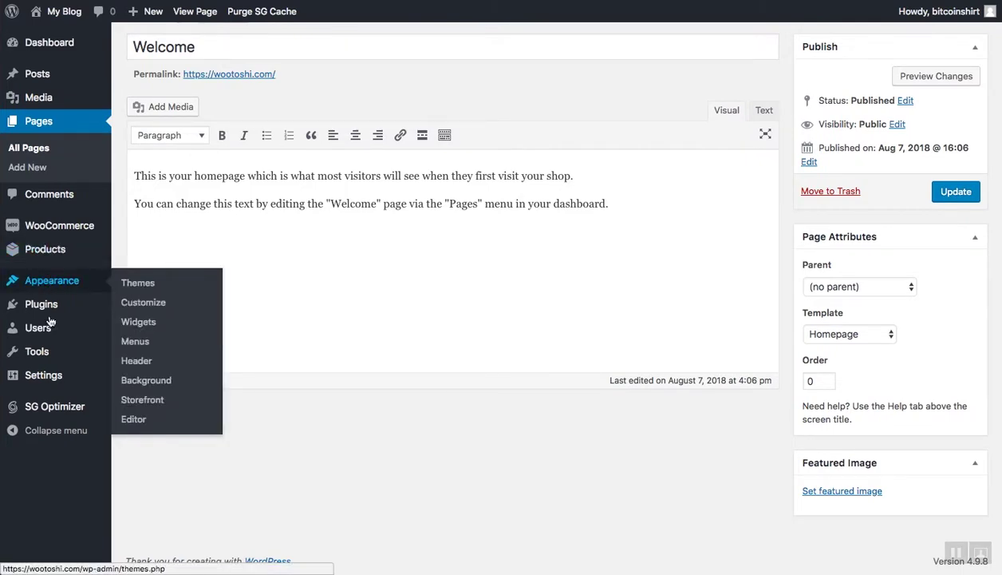
{"action": "scroll", "coordinate": [358, 97], "scroll_direction": "up", "scroll_amount": 1}
{"action": "left_click", "coordinate": [341, 85]}
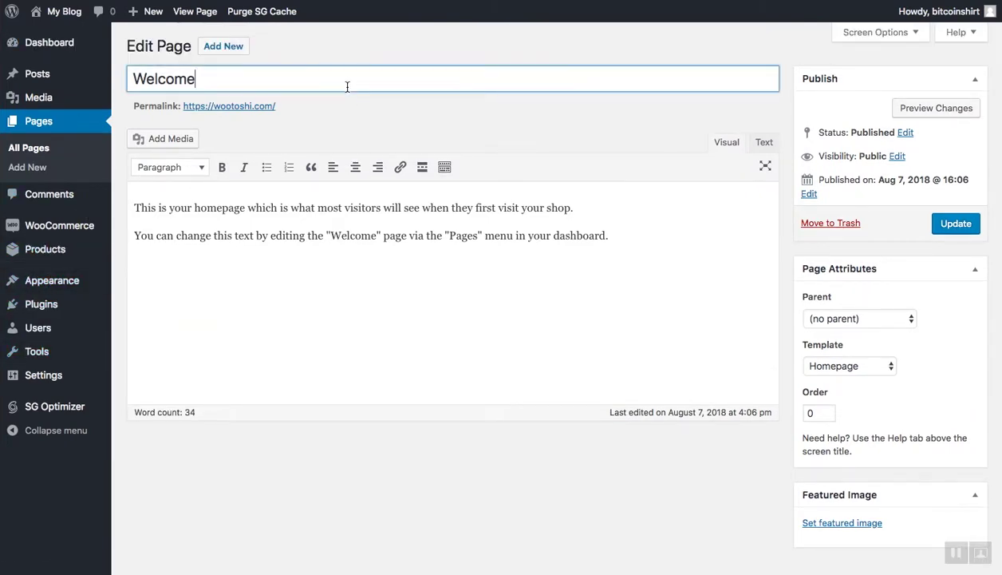
{"action": "type", "text": "to WooTosh"}
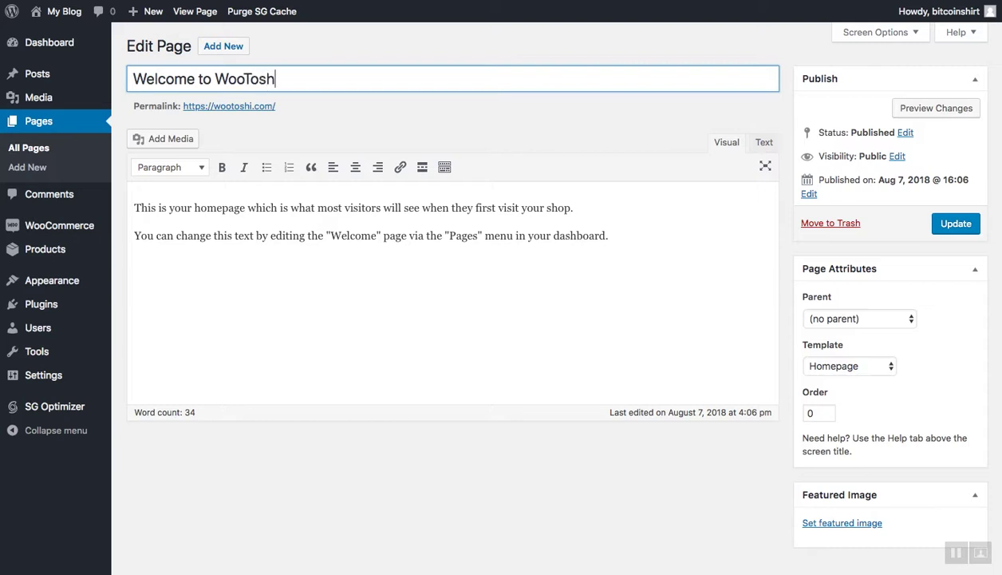
{"action": "key", "text": "BackSpace"}
{"action": "key", "text": "BackSpace"}
{"action": "key", "text": "BackSpace"}
{"action": "key", "text": "BackSpace"}
{"action": "type", "text": "shi"}
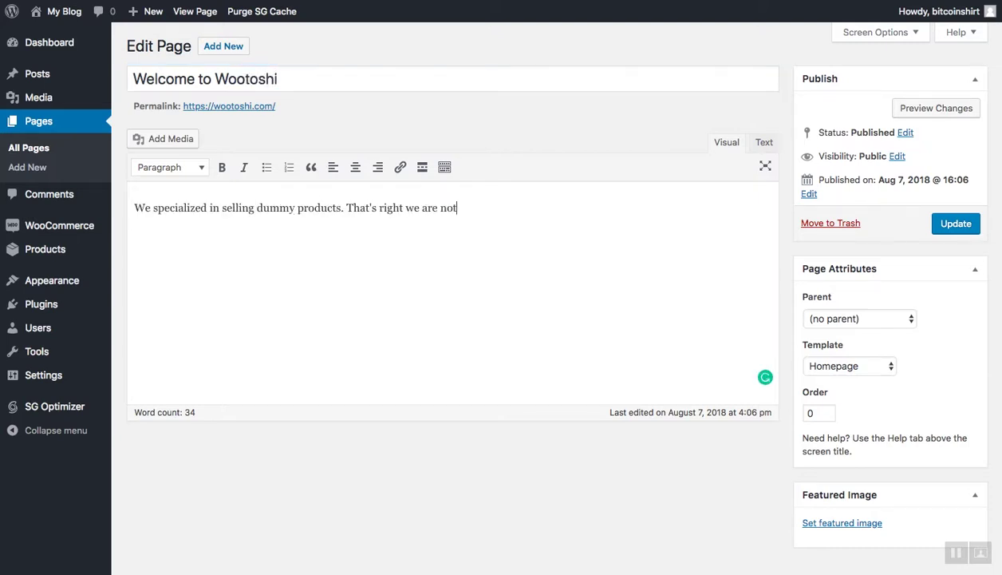
Write the paragraph about Bitcoiners selling their stuff, ending 'Satoshi's true vision is Wootoshi', and update.
{"action": "type", "text": "a real store."}
{"action": "type", "text": "re t"}
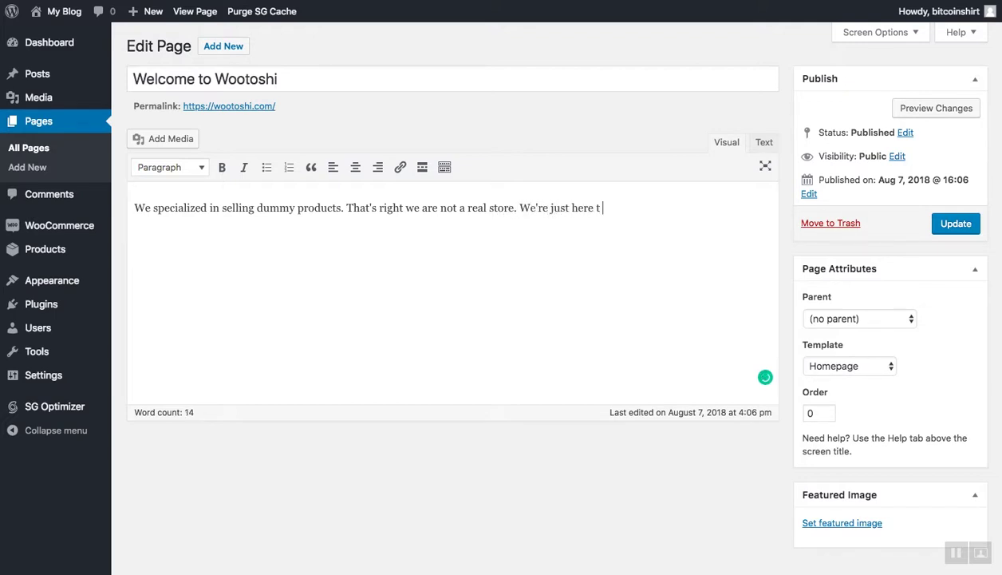
{"action": "type", "text": "o hep"}
{"action": "type", "text": "p Bitcoiners s"}
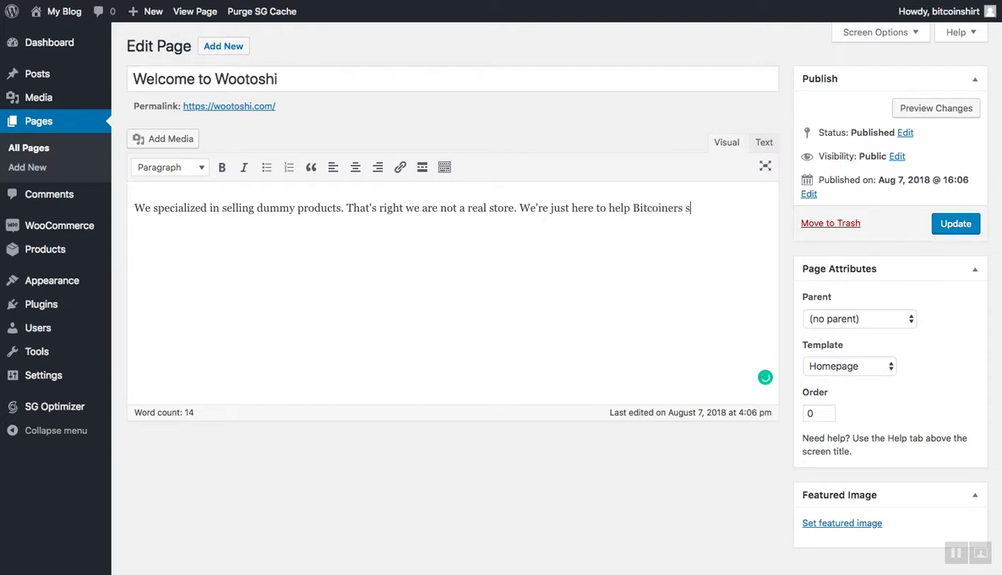
{"action": "type", "text": "ell theirs"}
{"action": "key", "text": "BackSpace"}
{"action": "type", "text": "stuff on"}
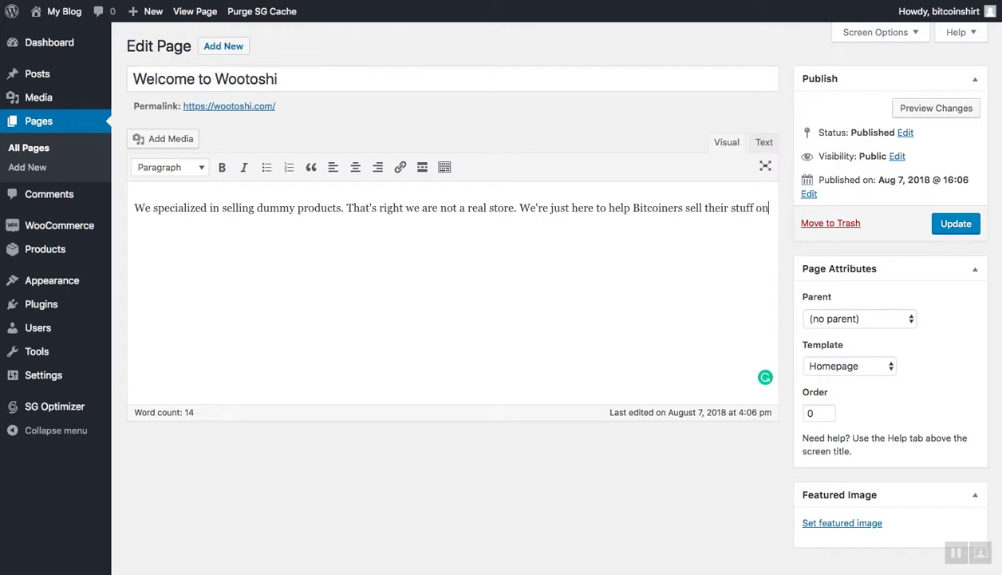
{"action": "type", "text": "line. Satoshi's true vision is Wootoshi."}
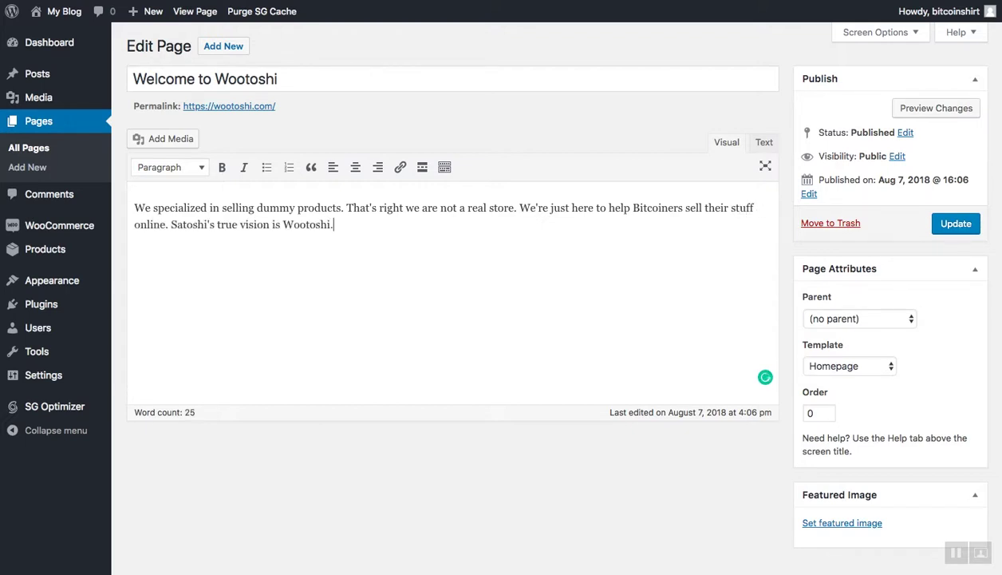
{"action": "left_click", "coordinate": [950, 227]}
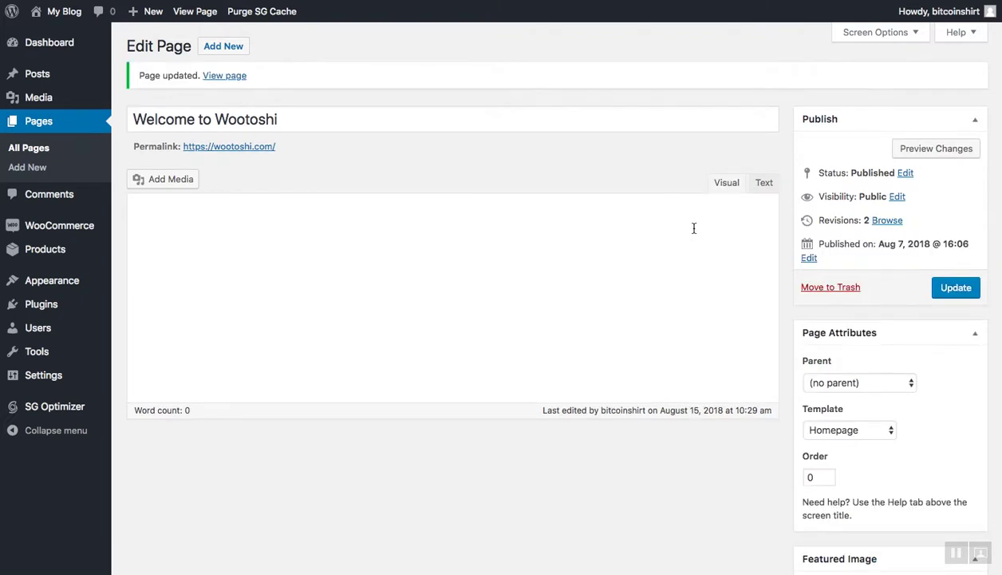
View the live homepage, then open the site Customizer.
{"action": "left_click", "coordinate": [222, 76]}
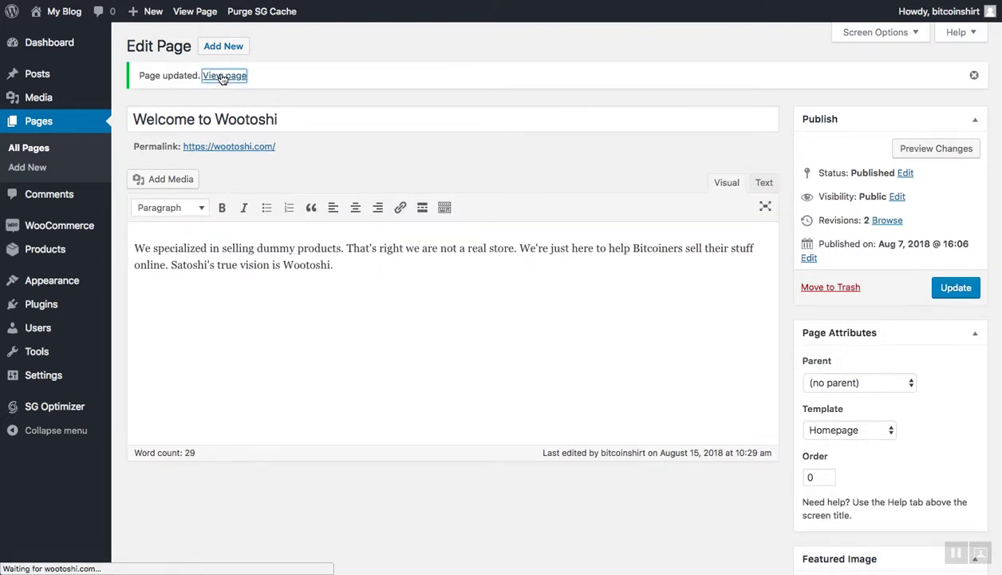
{"action": "scroll", "coordinate": [331, 230], "scroll_direction": "down", "scroll_amount": 5}
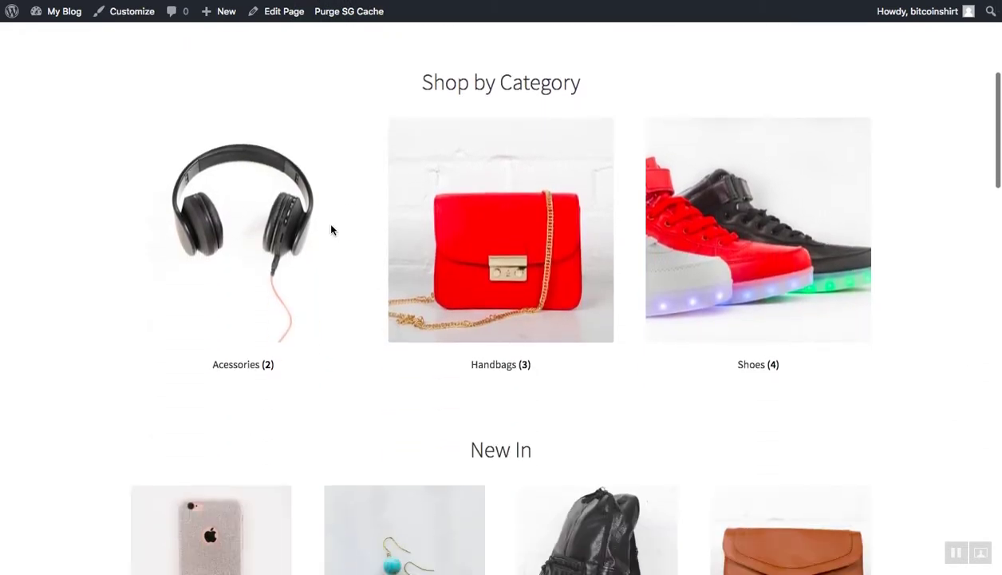
{"action": "scroll", "coordinate": [333, 230], "scroll_direction": "up", "scroll_amount": 2}
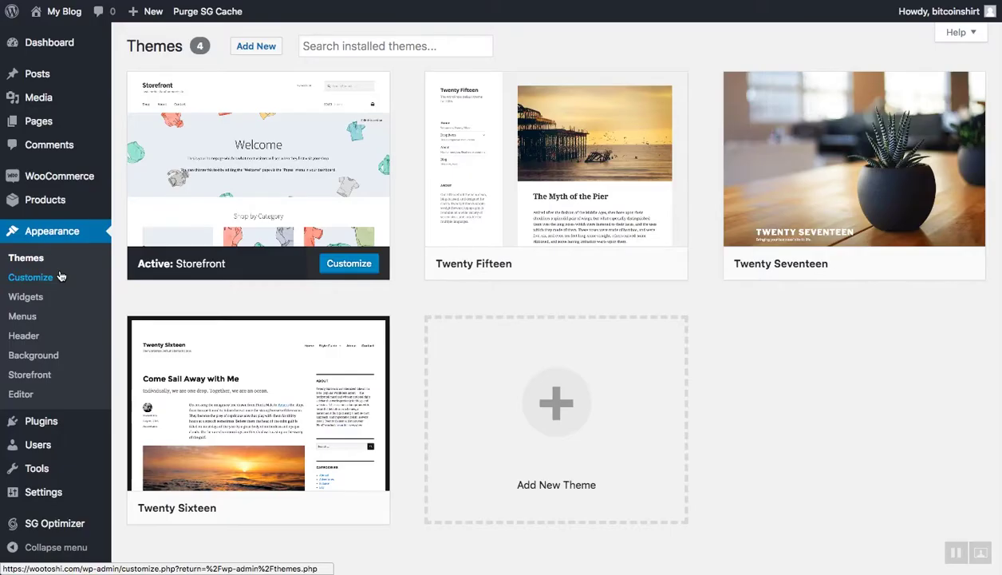
{"action": "left_click", "coordinate": [60, 276]}
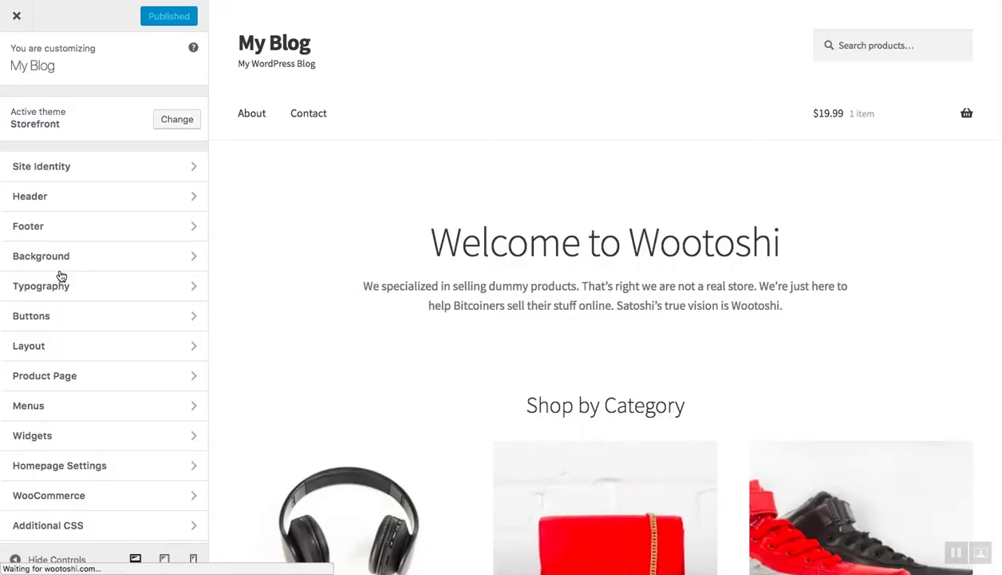
Change the site title from My Blog to Wootoshi in Site Identity.
{"action": "left_click", "coordinate": [93, 176]}
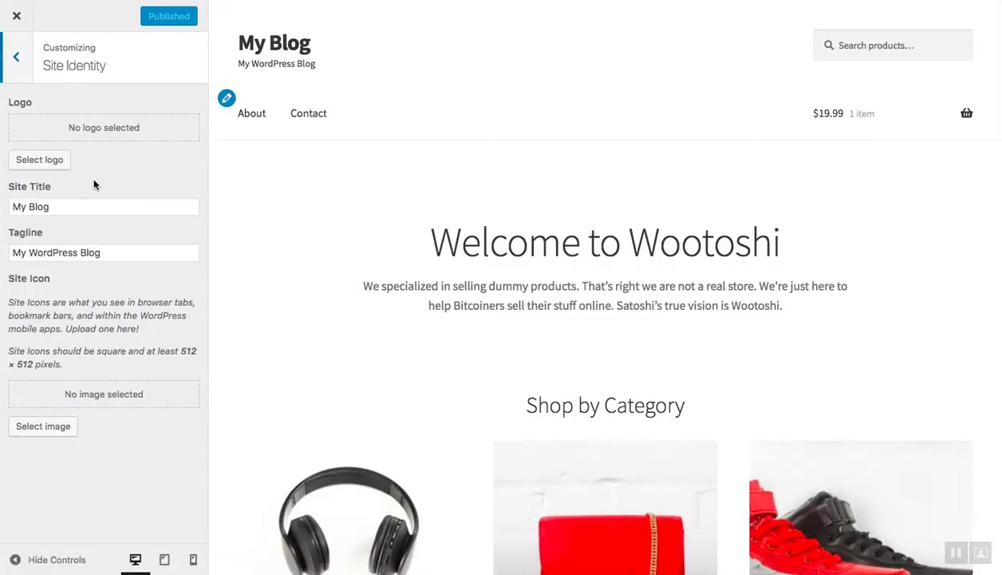
{"action": "triple_click", "coordinate": [77, 209]}
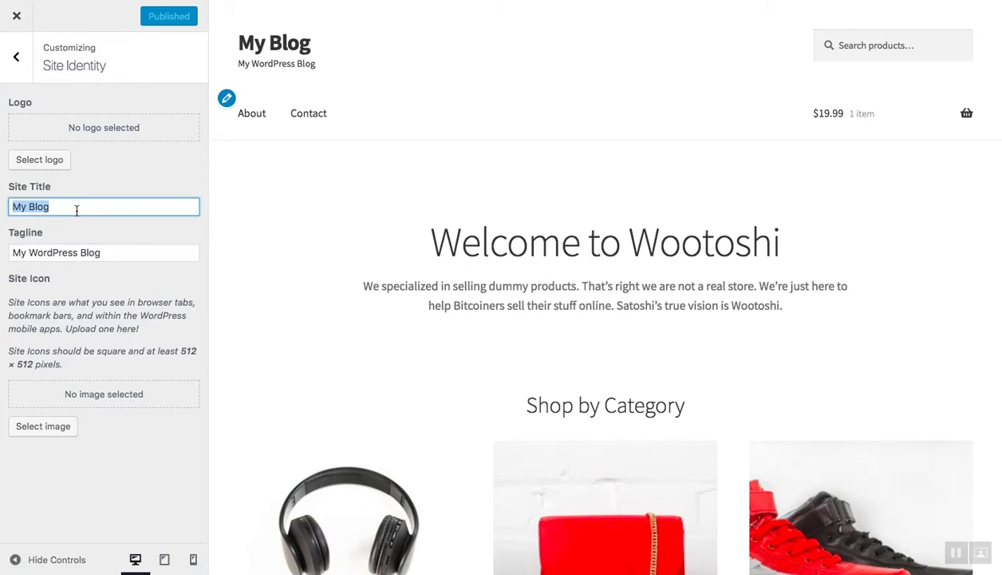
{"action": "type", "text": "Wo"}
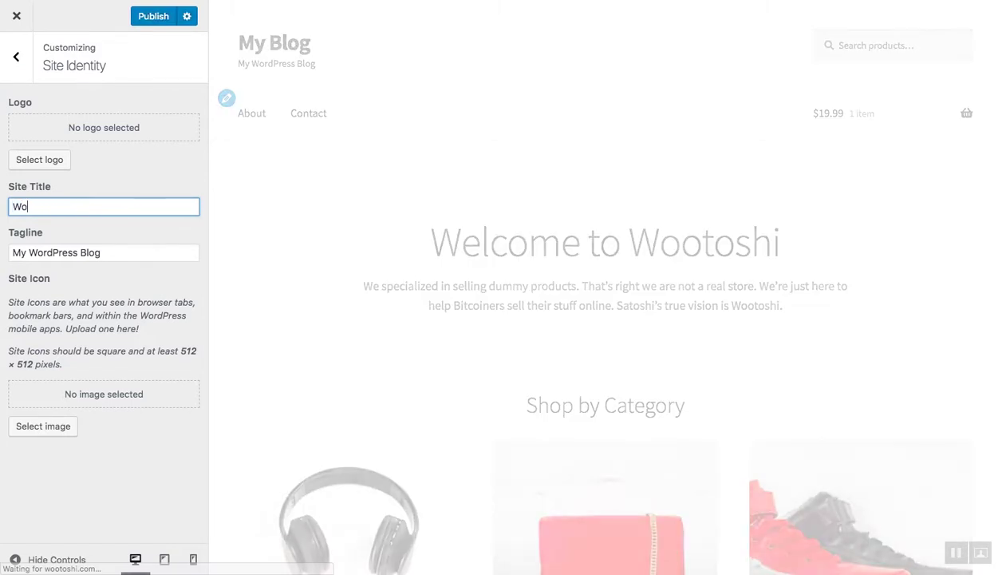
{"action": "type", "text": "ooos"}
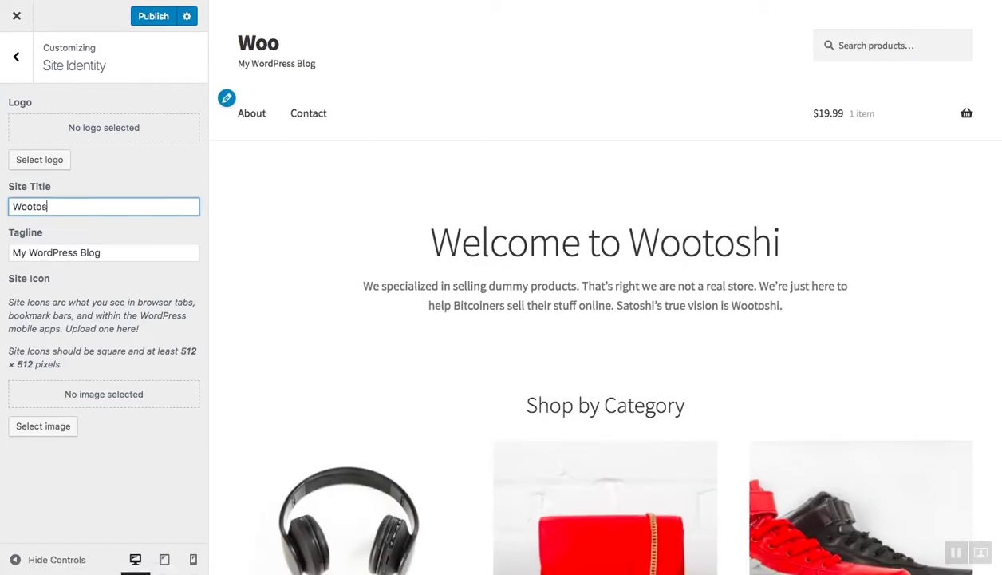
{"action": "type", "text": "hi"}
Set the tagline to 'Imaginary online store selling fairy dust'.
{"action": "left_click", "coordinate": [56, 251]}
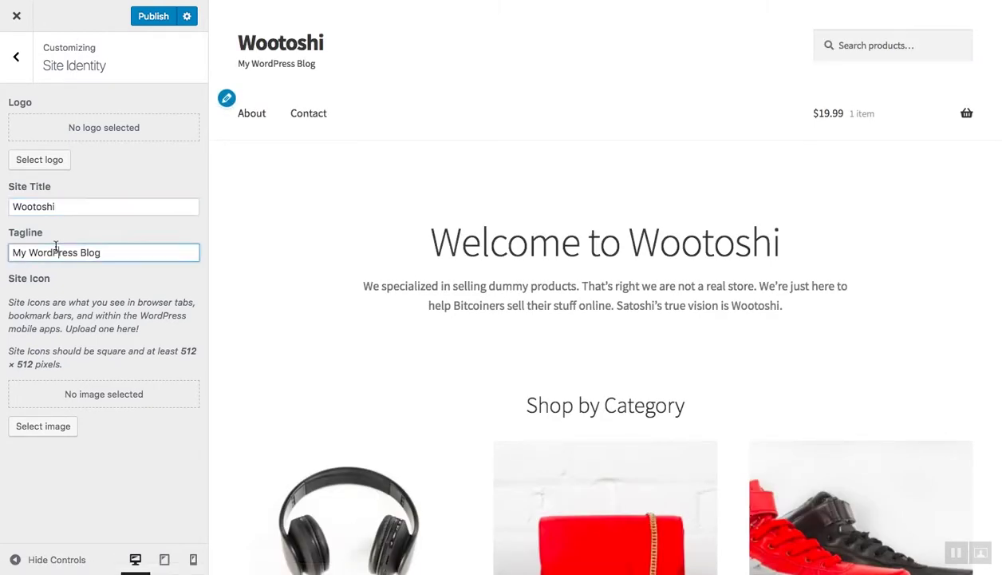
{"action": "triple_click", "coordinate": [56, 249]}
{"action": "type", "text": "An"}
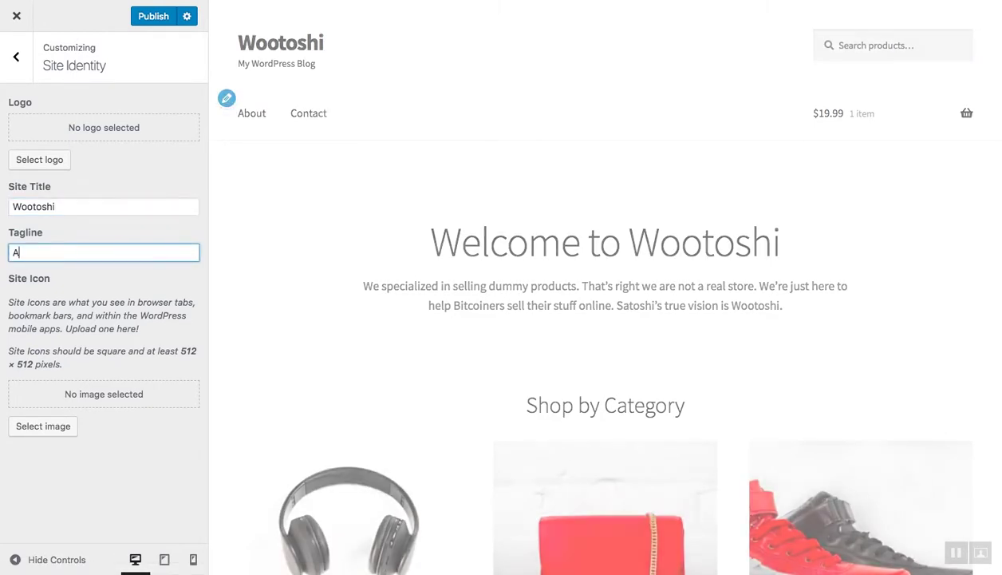
{"action": "key", "text": "BackSpace"}
{"action": "key", "text": "BackSpace"}
{"action": "type", "text": "Imaginary online store selling f"}
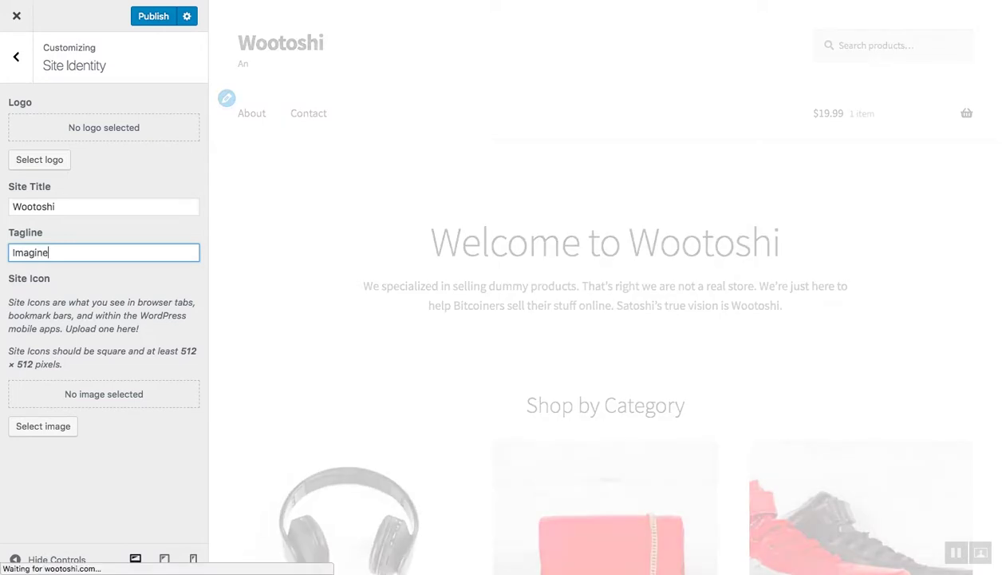
{"action": "type", "text": "iry du"}
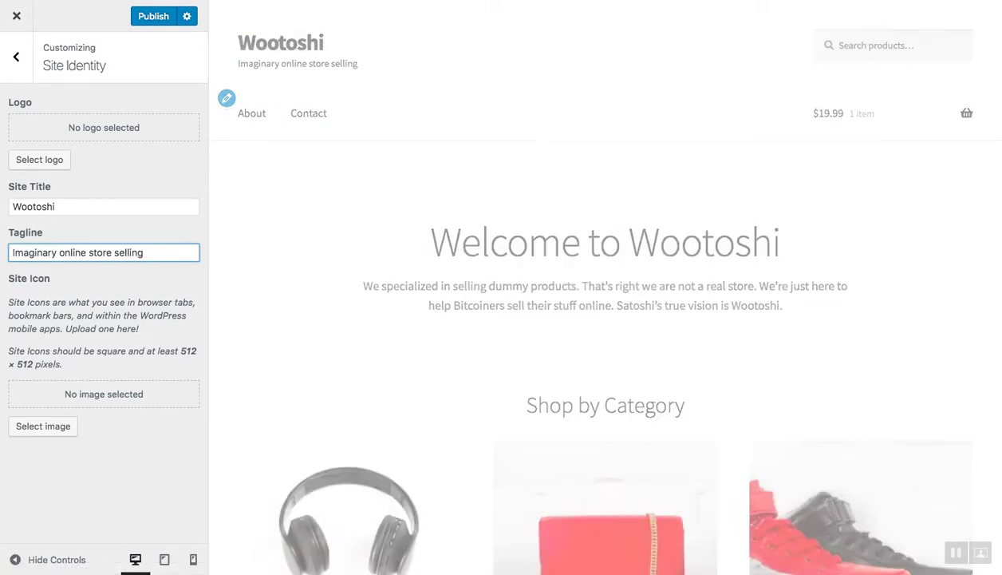
{"action": "type", "text": "fairy dust"}
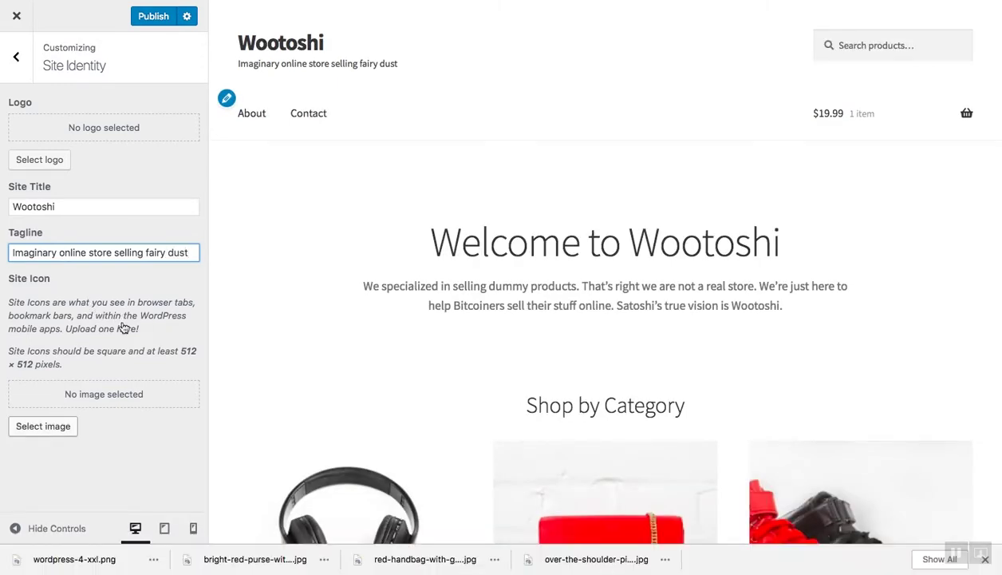
{"action": "left_click", "coordinate": [67, 440]}
Upload wordpress-4-xxl.png and crop it as the site icon.
{"action": "left_click", "coordinate": [83, 70]}
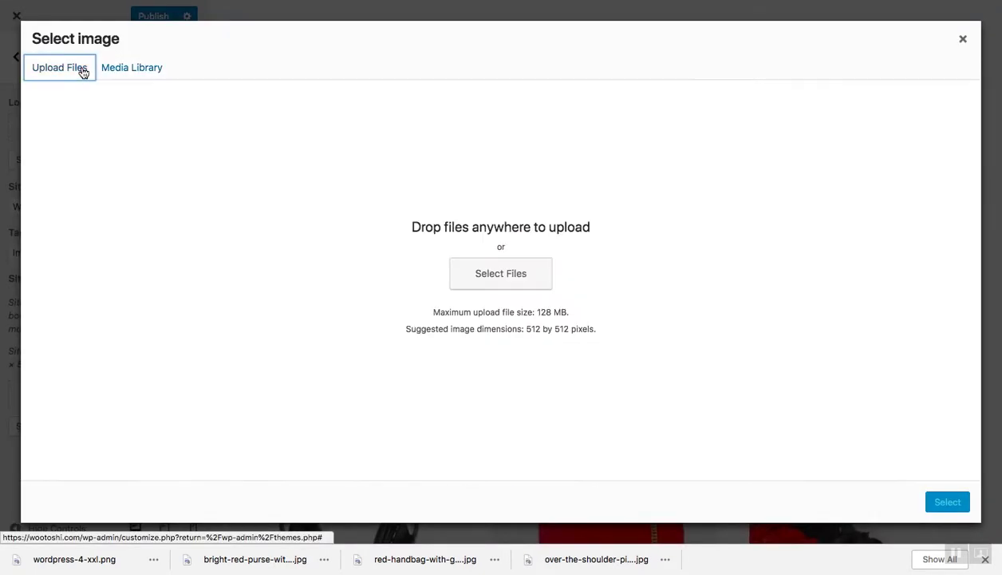
{"action": "left_click", "coordinate": [452, 268]}
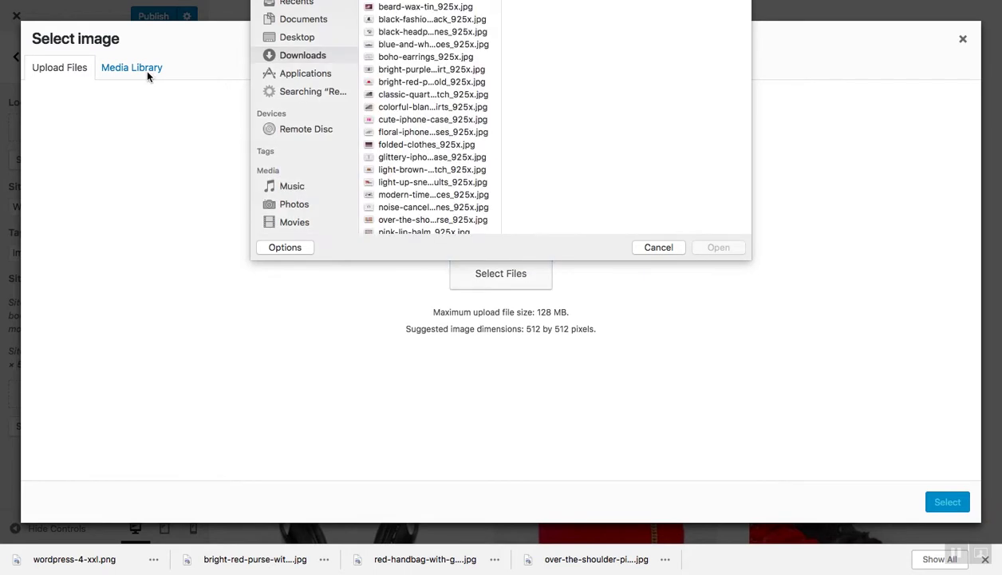
{"action": "scroll", "coordinate": [419, 120], "scroll_direction": "down", "scroll_amount": 10}
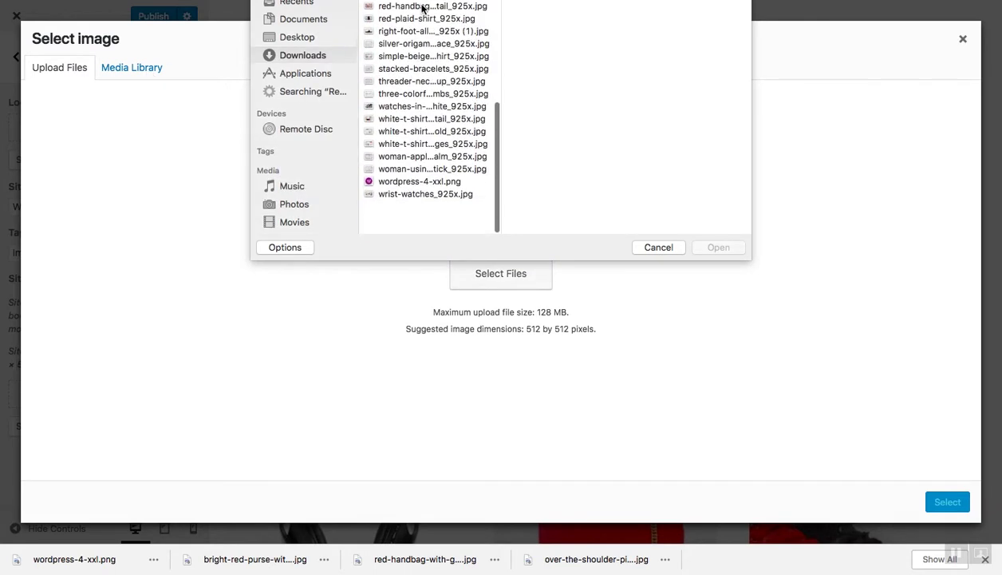
{"action": "left_click", "coordinate": [415, 217]}
{"action": "key", "text": "Return"}
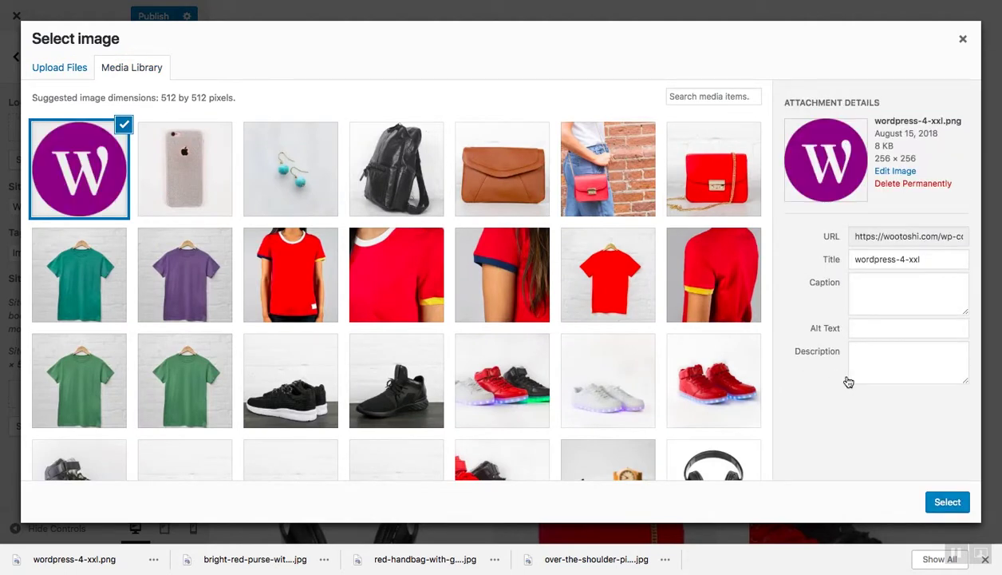
{"action": "left_click", "coordinate": [947, 501]}
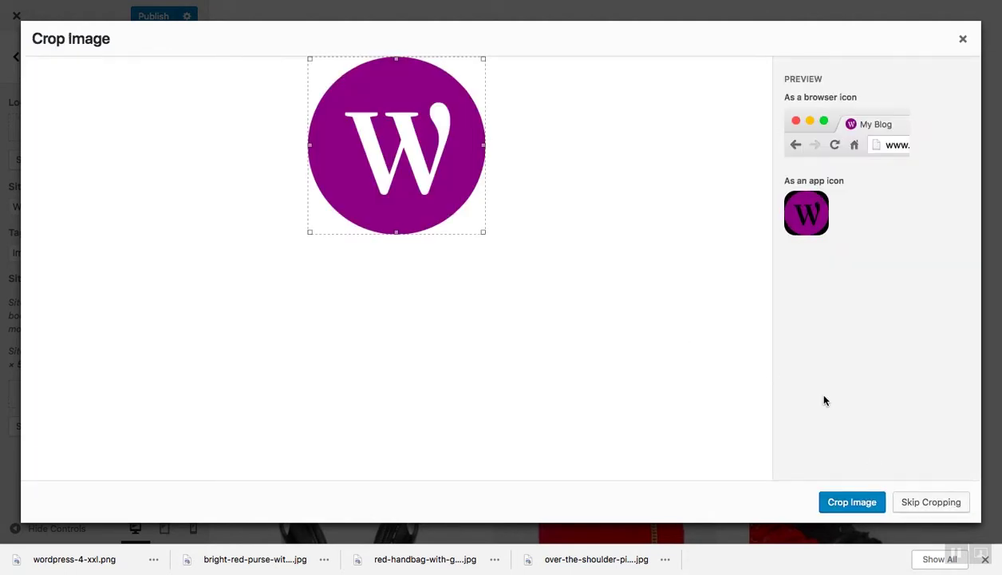
{"action": "left_click", "coordinate": [850, 507]}
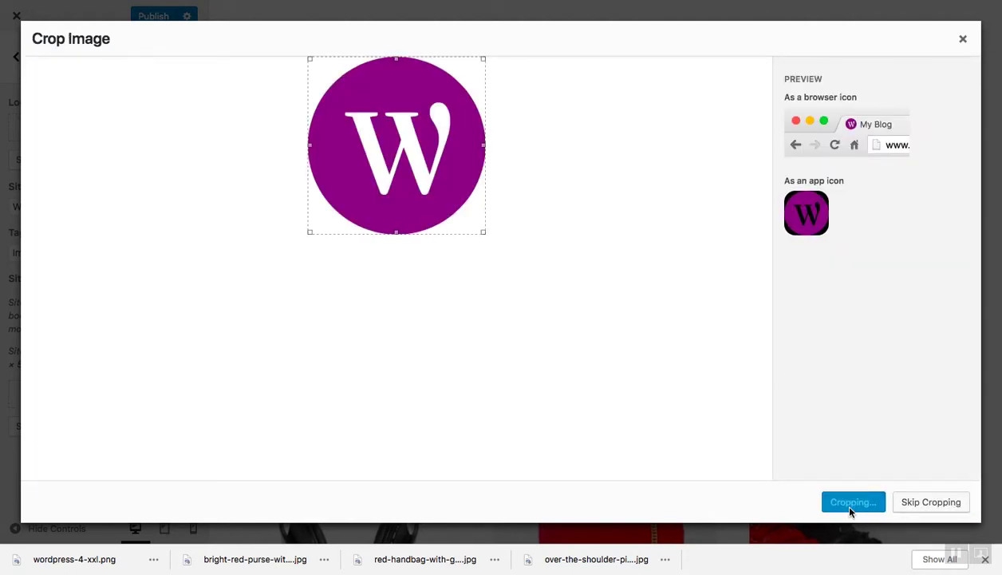